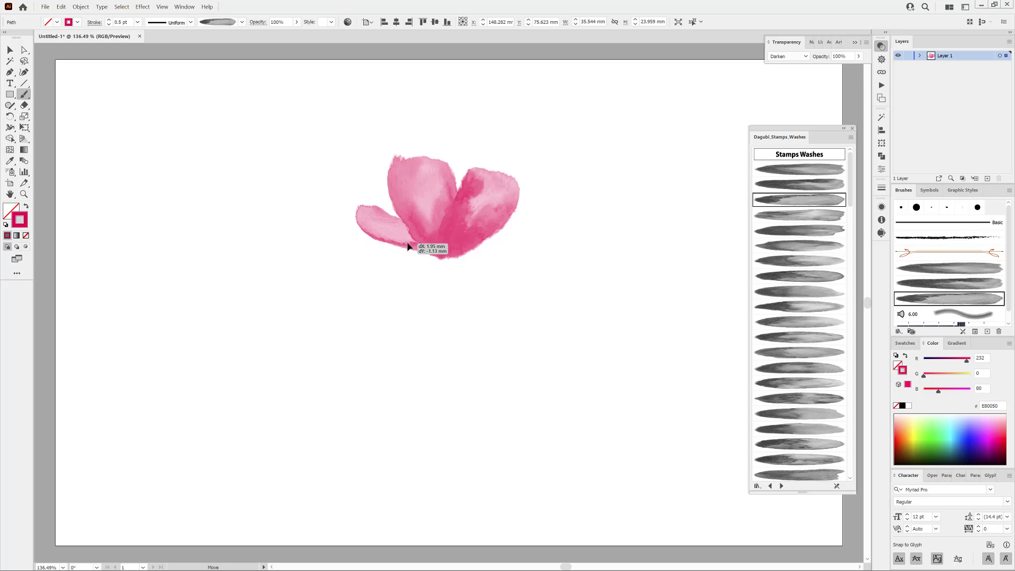
left_click_drag(287, 118, 584, 301)
left_click_drag(500, 160, 435, 207)
left_click(62, 7)
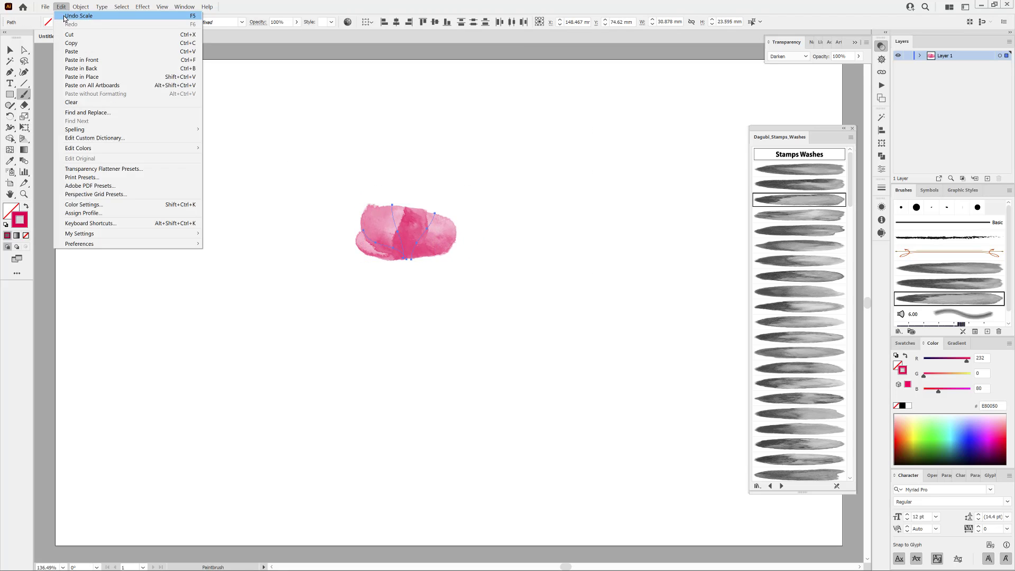
left_click(66, 16)
Enable Scale Strokes & Effects in the transform options and deselect the flower.
left_click(881, 144)
left_click(867, 114)
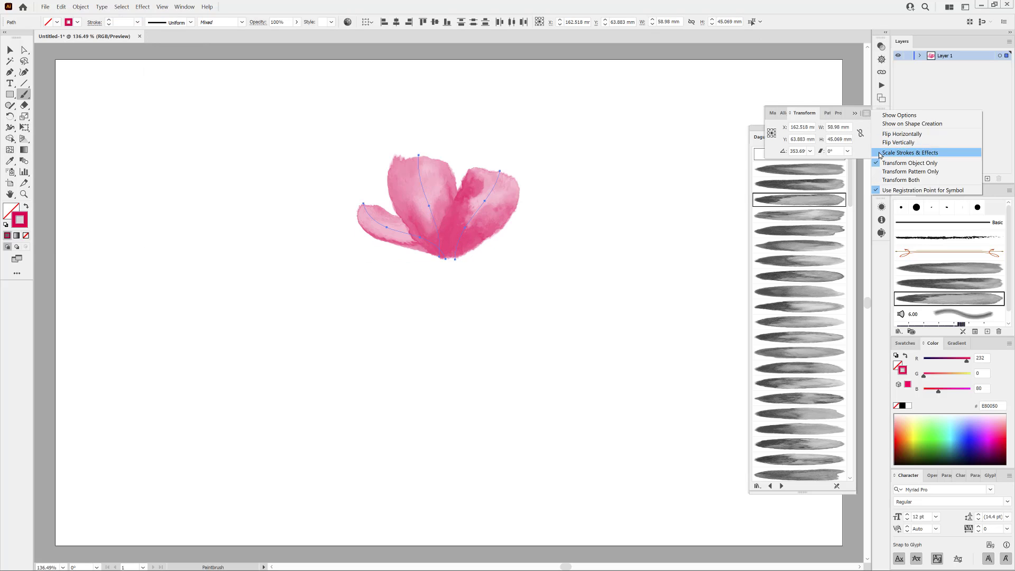
left_click(877, 152)
left_click(442, 122, "ctrl")
Scale the three-petal flower down to about 47 mm wide and shift it slightly up and to the left.
left_click(10, 49)
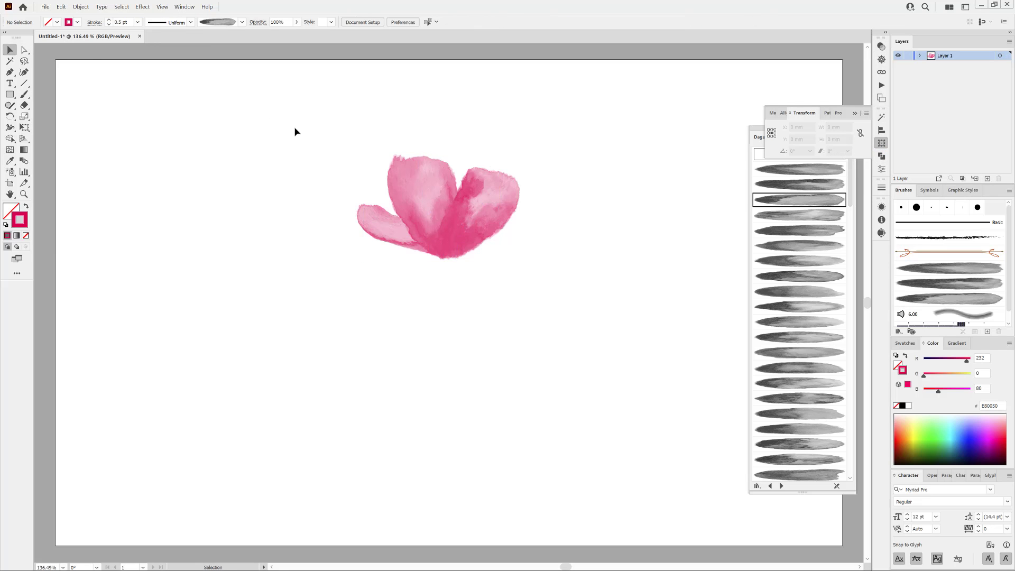
left_click_drag(294, 128, 557, 295)
left_click_drag(500, 154, 471, 175)
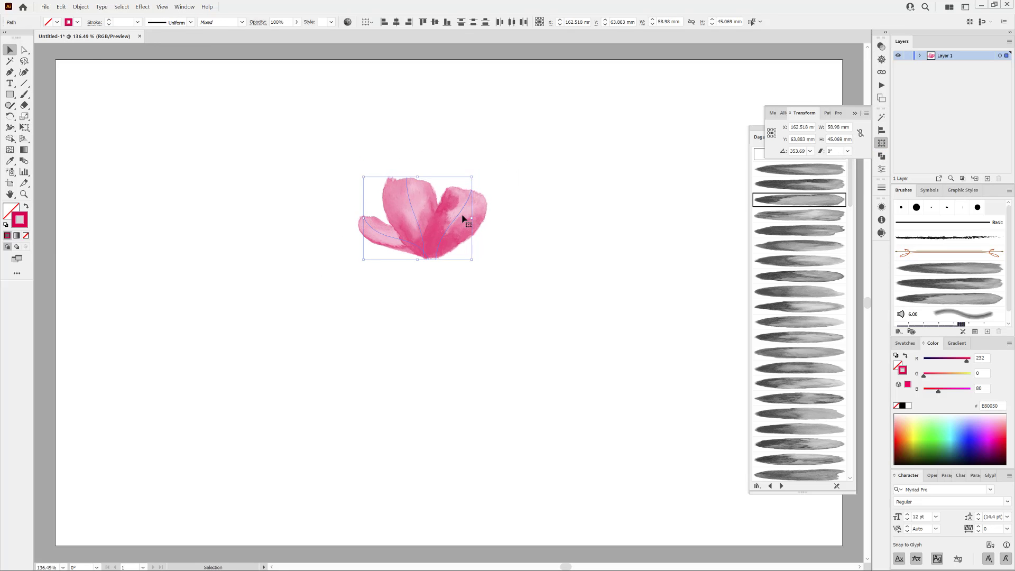
left_click_drag(458, 219, 429, 193)
left_click(555, 207)
Paint a petal about 34 mm tall right of the flower with the fourth Stamps Washes brush, using a 0.75 pt stroke.
left_click(23, 95)
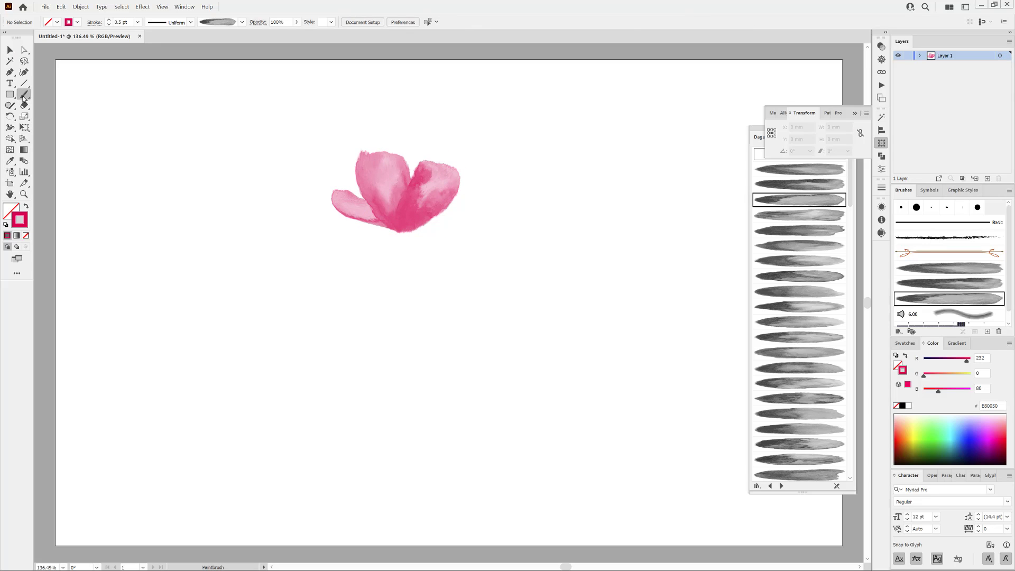
left_click(804, 216)
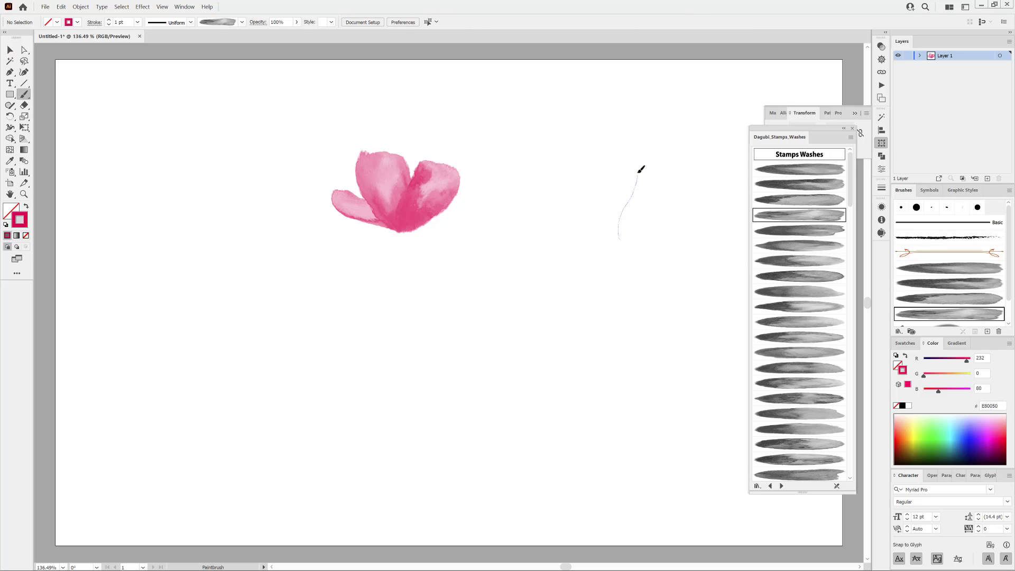
left_click_drag(641, 169, 636, 160)
left_click(137, 22)
left_click(157, 51)
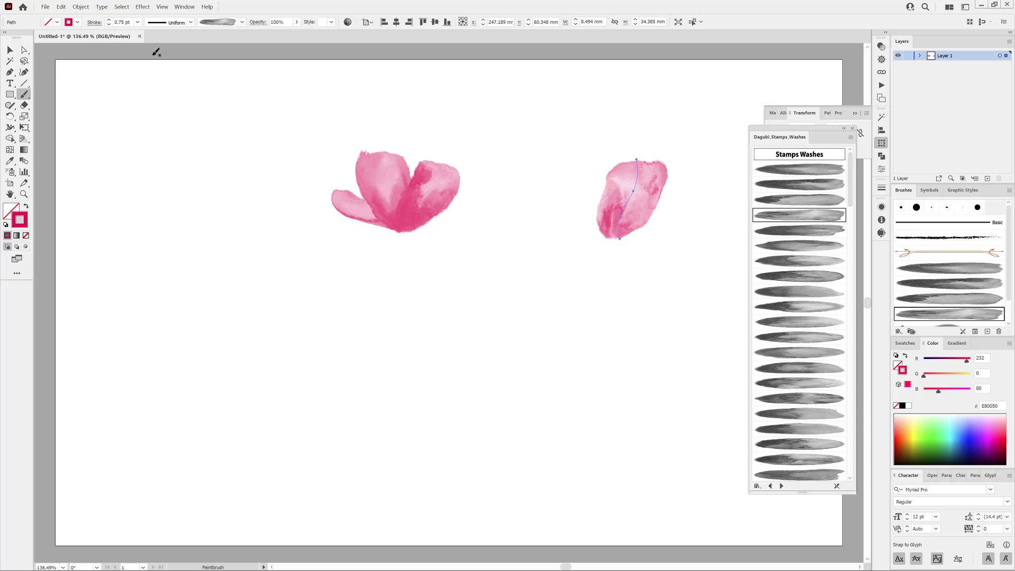
left_click_drag(657, 194, 661, 201)
left_click(725, 276, "ctrl")
Add a left petal and a narrow 0.5 pt right petal to the new flower with the fifth and sixth wash brushes.
left_click(785, 230)
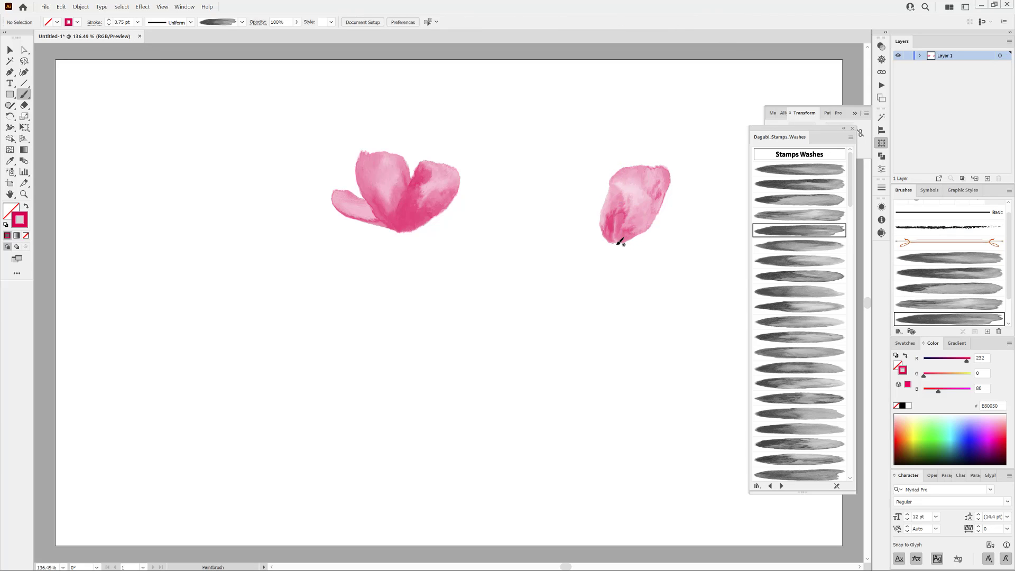
mouse_move(593, 211)
left_mouse_down()
mouse_move(571, 180)
mouse_move(586, 222)
left_mouse_up()
left_click(701, 264, "ctrl")
left_click(821, 247)
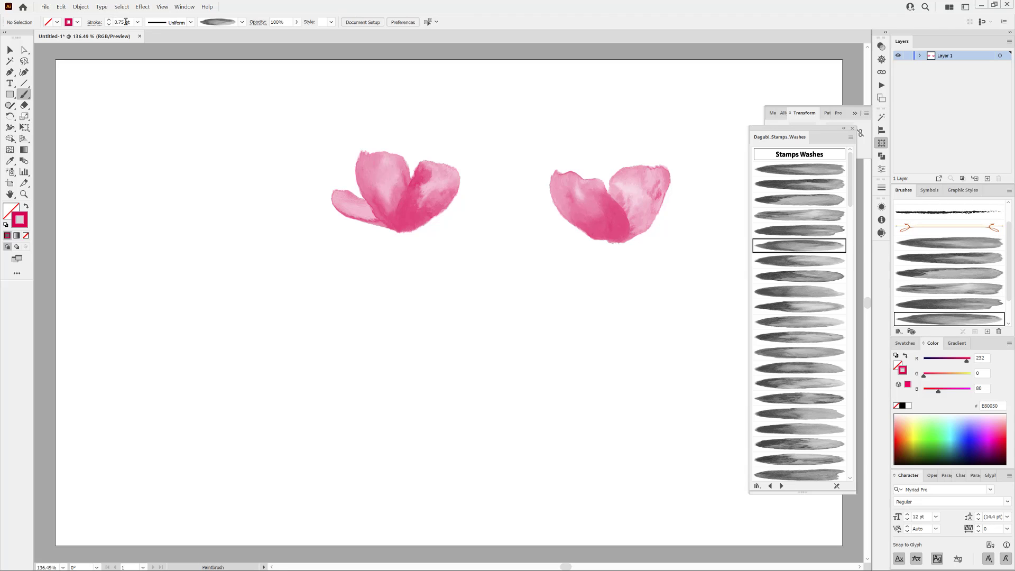
left_click(109, 24)
left_click_drag(682, 196, 671, 221)
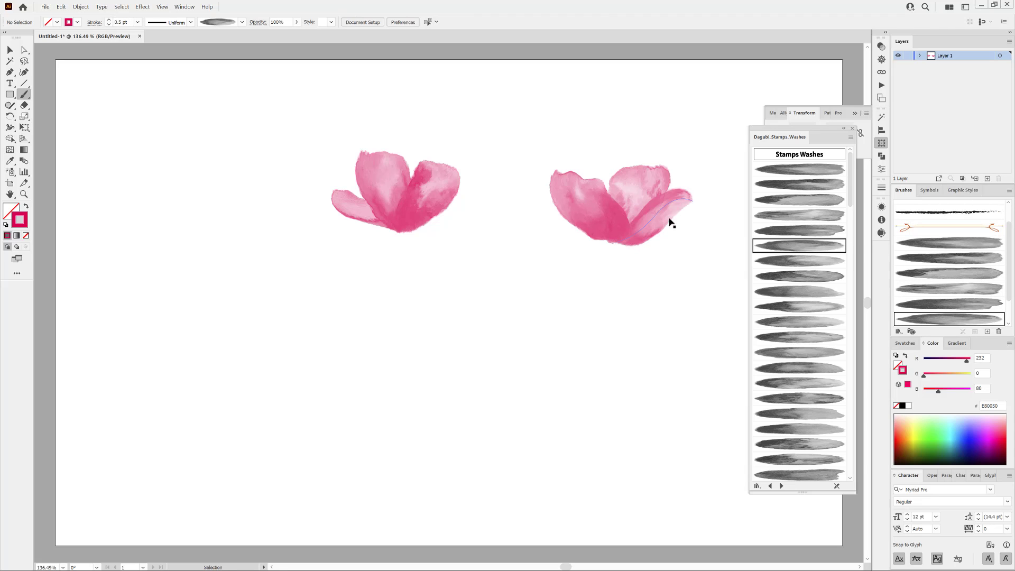
left_click(695, 265, "ctrl")
Paint a low, nearly horizontal petal on the right flower's left side with the ninth wash brush and thin its stroke.
left_click(773, 291)
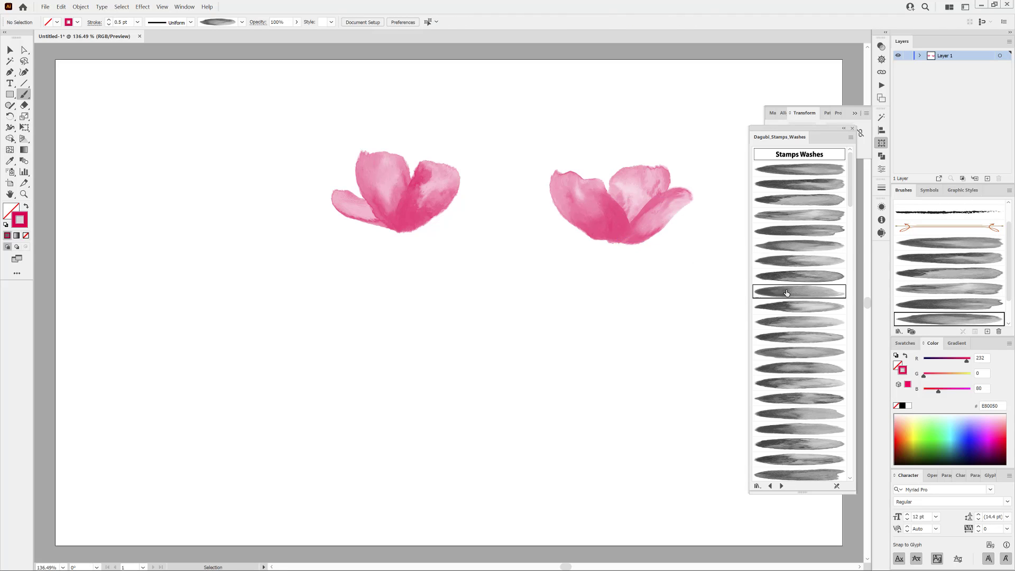
left_click_drag(572, 232, 544, 222)
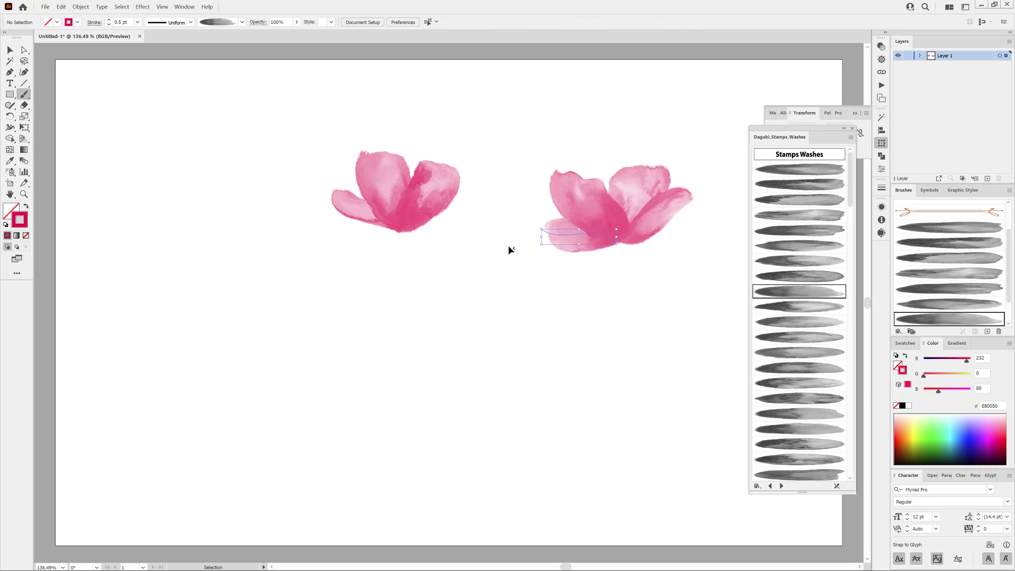
left_click(109, 24)
Scale the whole right flower down slightly.
left_click_drag(517, 147, 716, 297)
left_click_drag(696, 163, 669, 170)
left_click(657, 295, "ctrl")
Paint a pink base stroke about 18 mm tall under the left flower with a fading wash brush in Multiply mode.
scroll(810, 337, "down", 10)
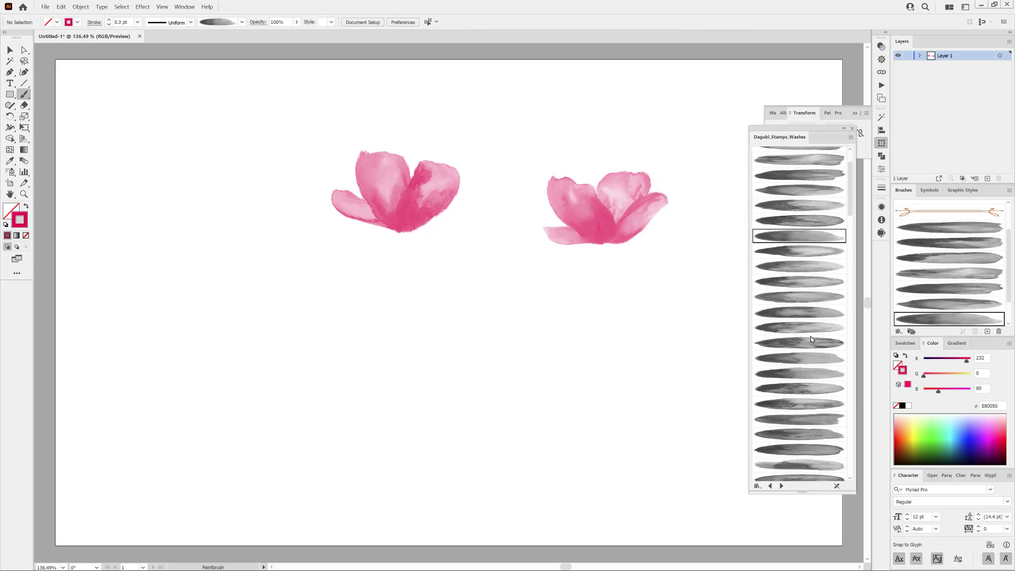
scroll(810, 343, "down", 2)
left_click(801, 299)
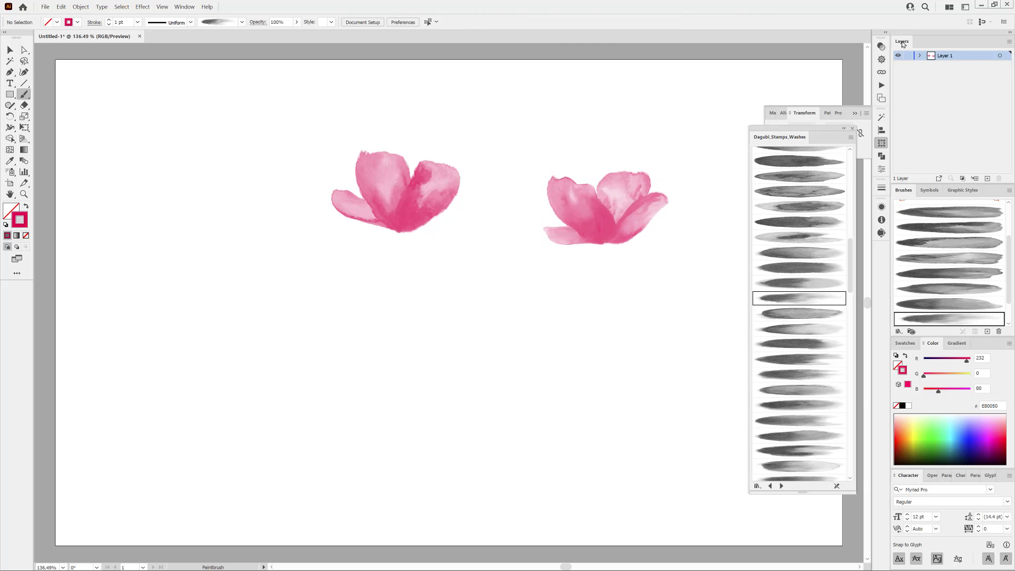
left_click(881, 46)
left_click(788, 56)
left_click(787, 90)
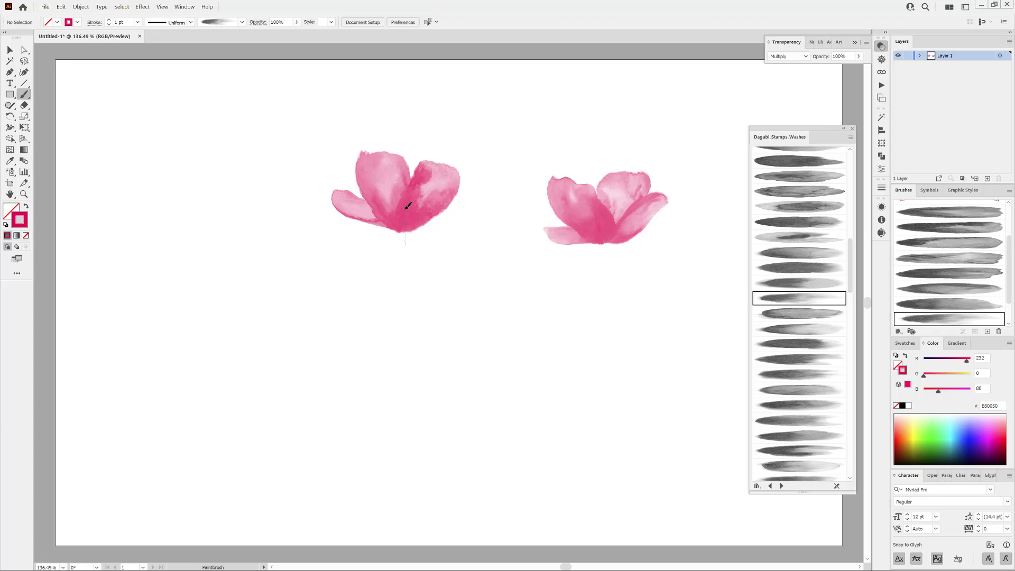
left_click_drag(407, 206, 405, 204)
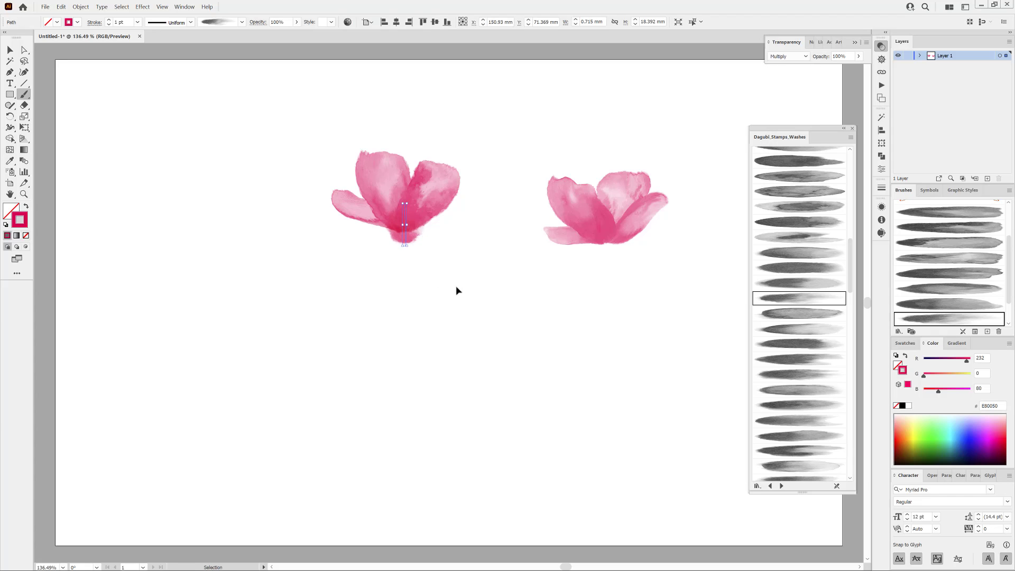
key("ctrl+shift+a")
Paint a pink base stroke about 15 mm tall under the right flower with another fading wash brush at 0.5 pt.
left_click(809, 359)
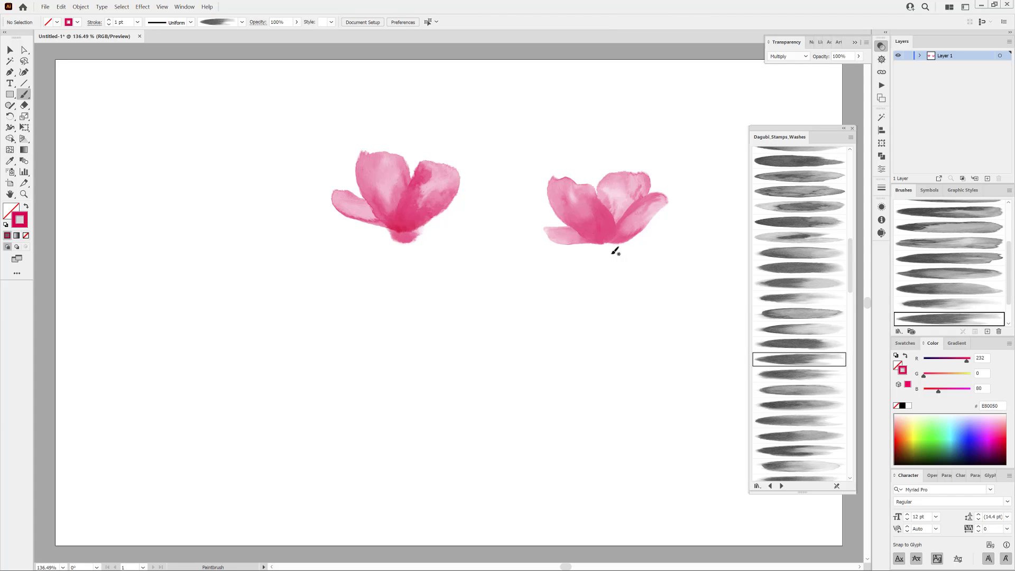
left_click_drag(612, 248, 623, 223)
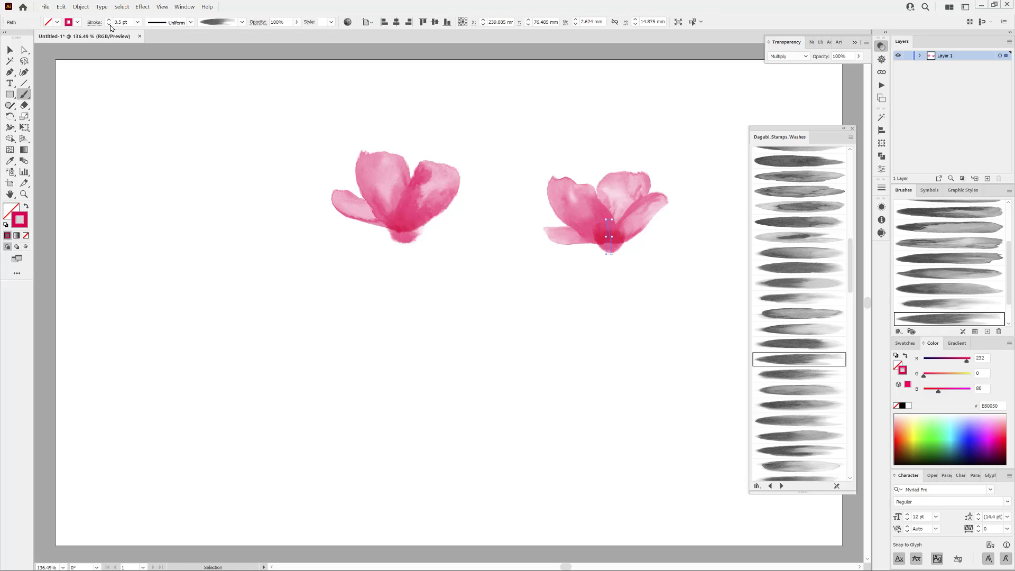
key("ctrl+shift+a")
Paint a green stroke (RGB 67, 116, 0) about 10 mm tall at the right flower's base with the next wash brush.
left_click(800, 374)
left_click(928, 445)
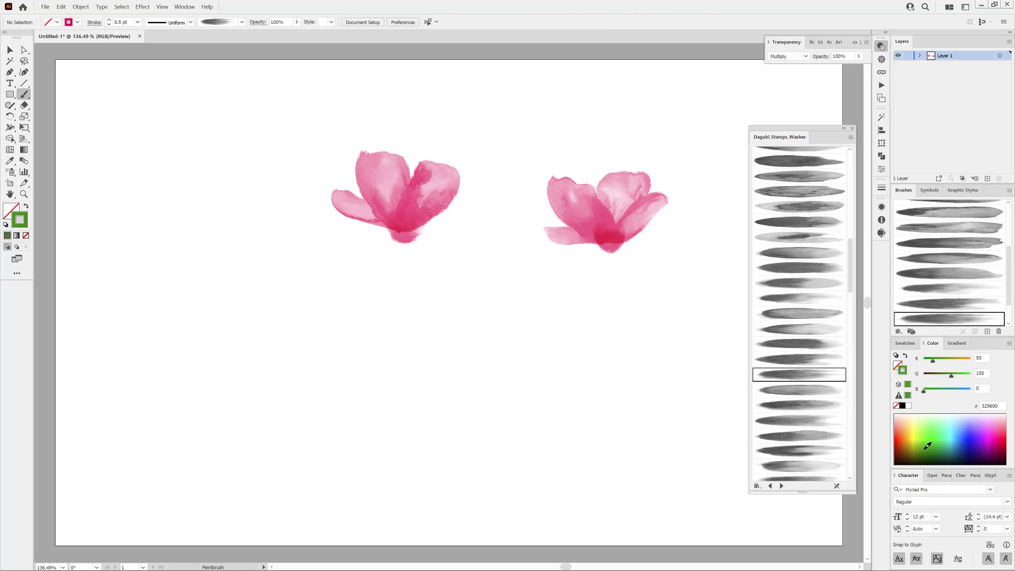
left_click_drag(949, 377, 946, 377)
left_click_drag(615, 258, 612, 239)
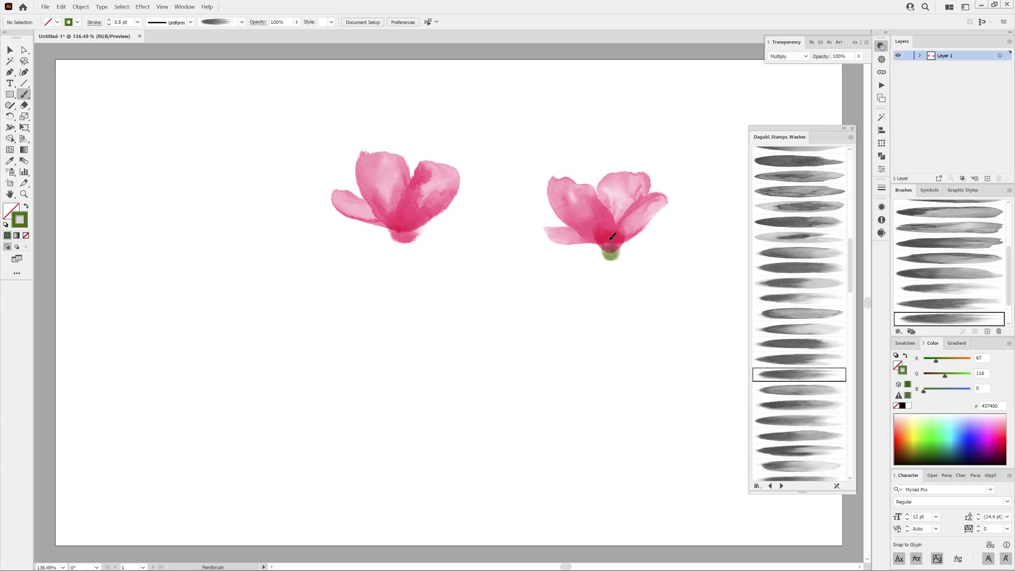
Set the green base stroke to 0.7 pt and give it a tapered width profile.
left_click(108, 21)
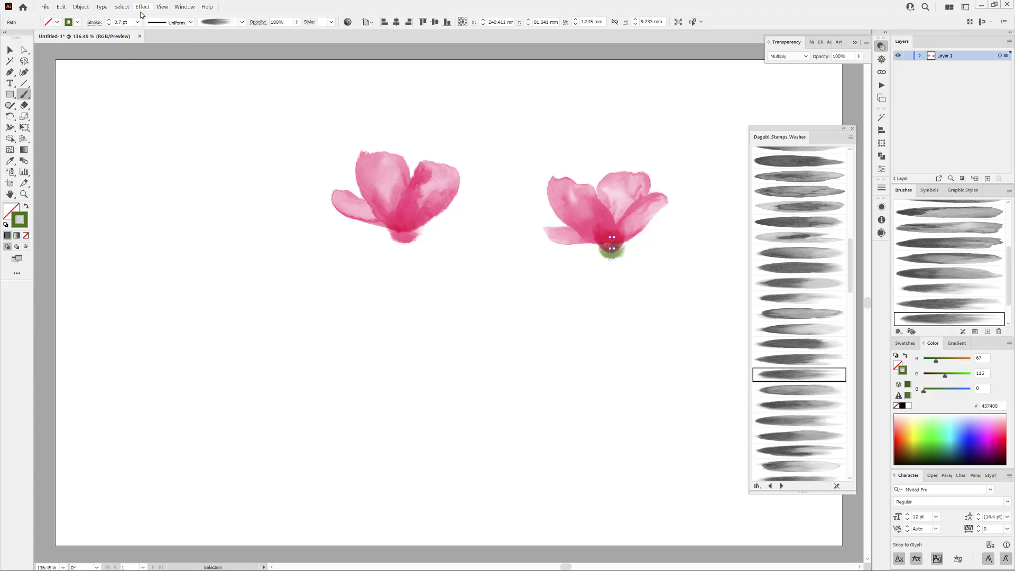
left_click(190, 23)
left_click(164, 111)
left_click(668, 316, "ctrl")
Paint a tapered green base stroke about 13 mm tall under the left flower with another wash brush and set it to 0.8 pt.
left_click(800, 405)
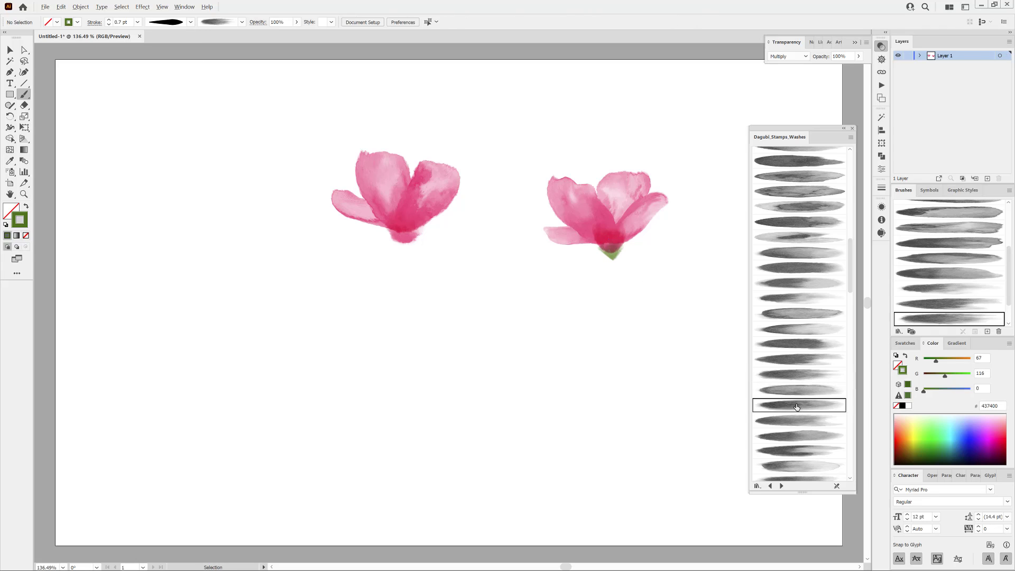
left_click_drag(406, 220, 405, 221)
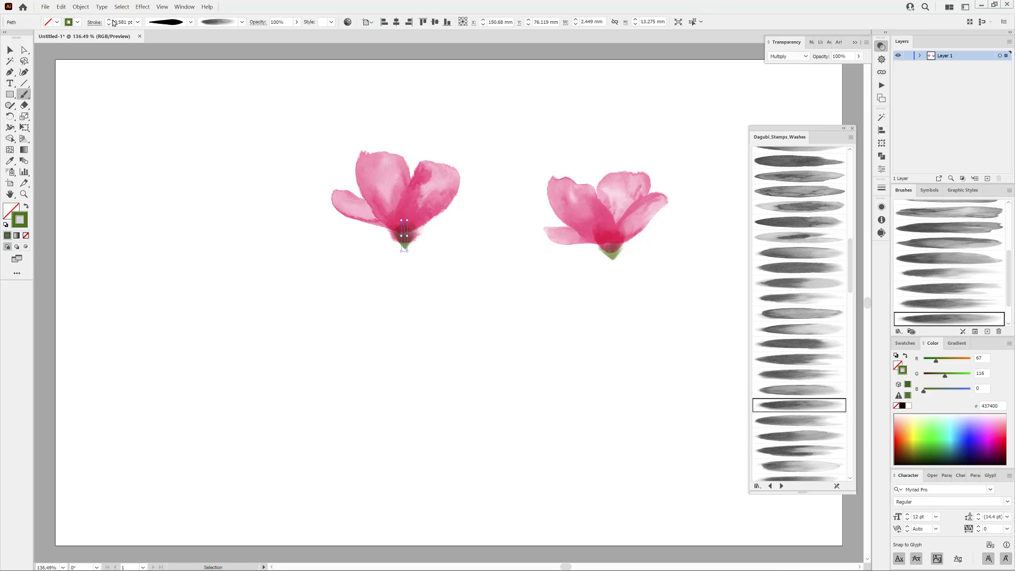
left_click(419, 354, "ctrl")
Add spreading green sepal strokes at the base of the right and left flowers with two further fading wash brushes.
scroll(808, 407, "down", 3)
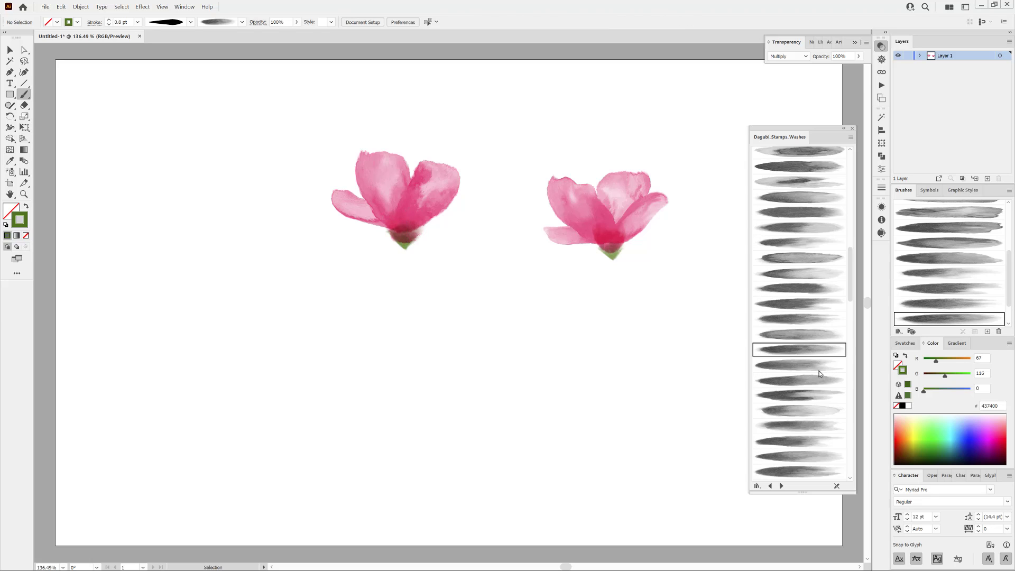
left_click(800, 416)
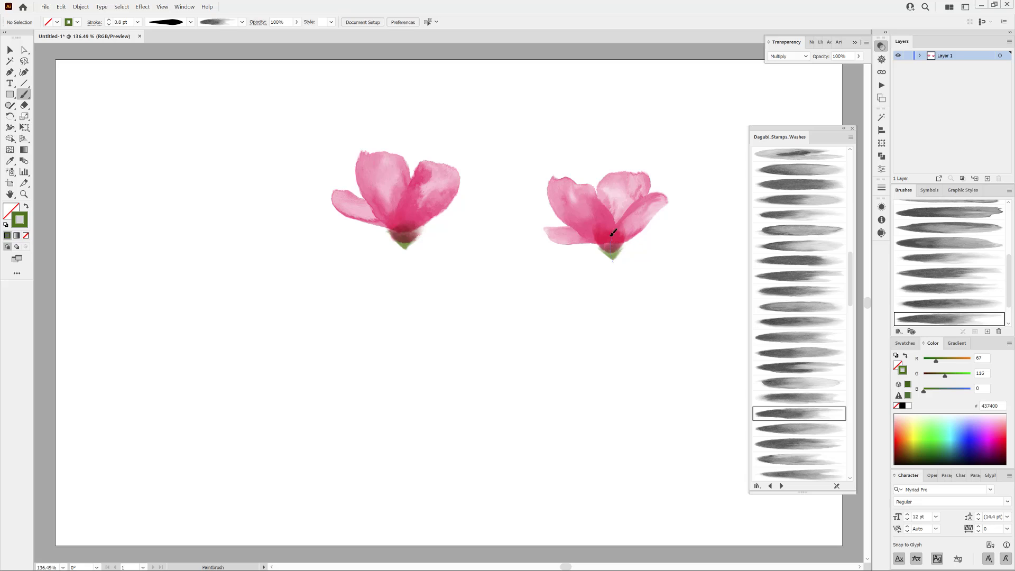
left_click_drag(612, 234, 634, 247)
left_click(668, 280, "ctrl")
left_click(810, 454)
left_click_drag(403, 248, 424, 228)
left_click(549, 308, "ctrl")
Turn the right flower upside down at a slight tilt and place it, slightly reduced, in the lower middle of the artboard.
left_click_drag(522, 132, 699, 300)
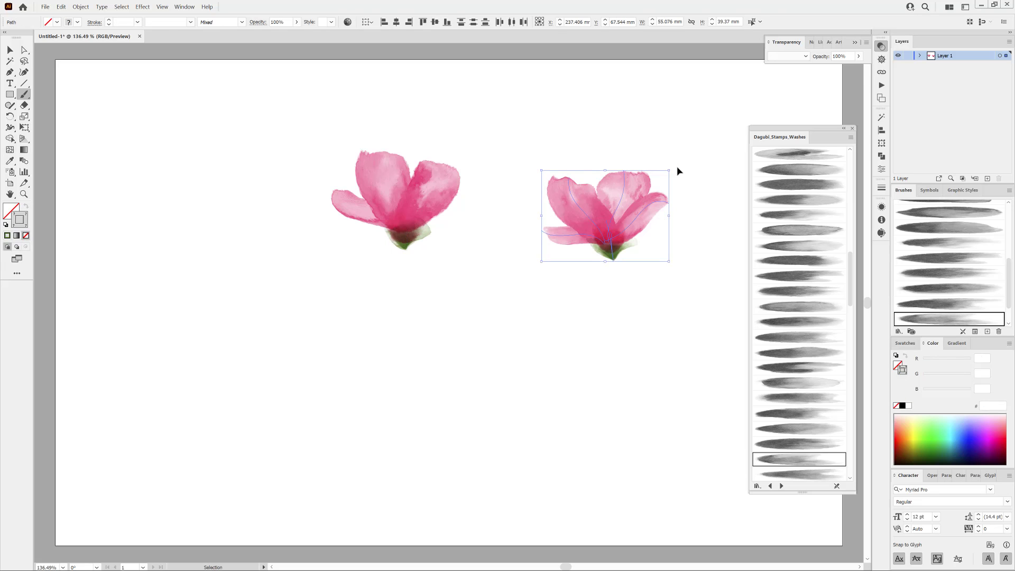
left_click_drag(686, 188, 552, 262)
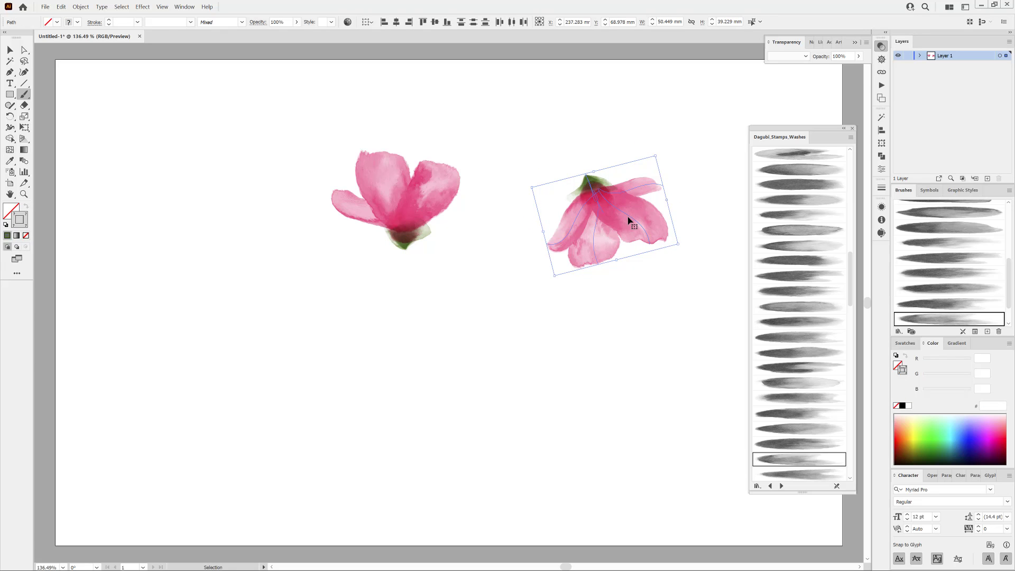
left_click_drag(629, 213, 594, 333)
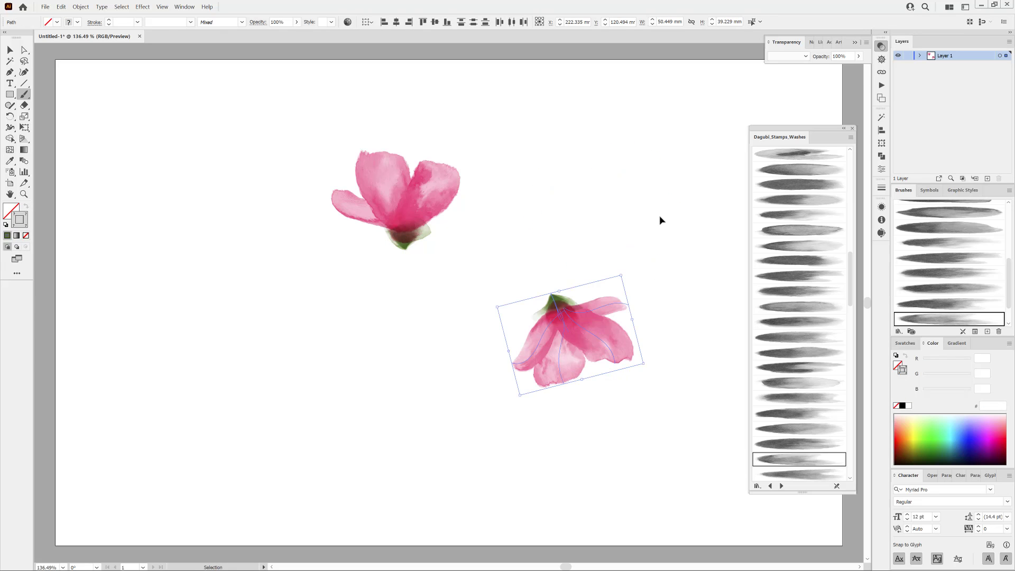
left_click_drag(642, 364, 628, 357)
left_click(682, 298, "ctrl")
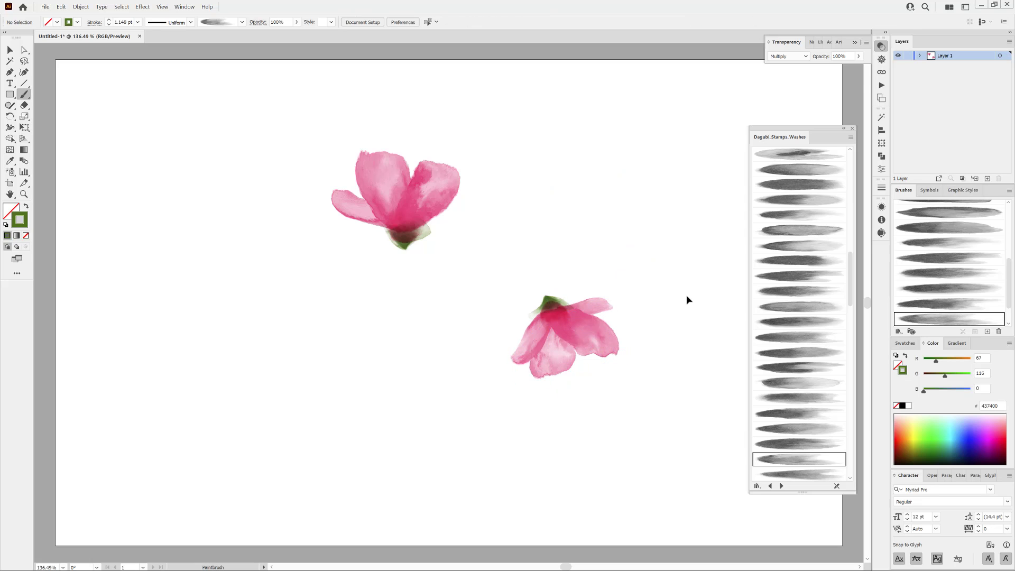
Recolour the left flower's petals a deeper pink and the lower flower's petals to RGB 191, 0, 61.
left_click_drag(24, 50, 59, 67)
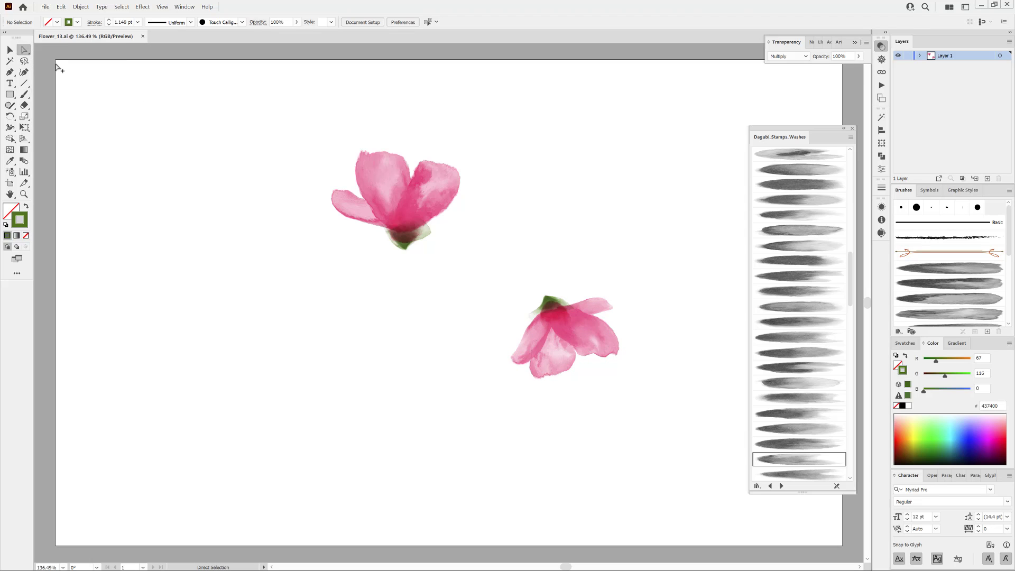
left_click_drag(279, 112, 519, 194)
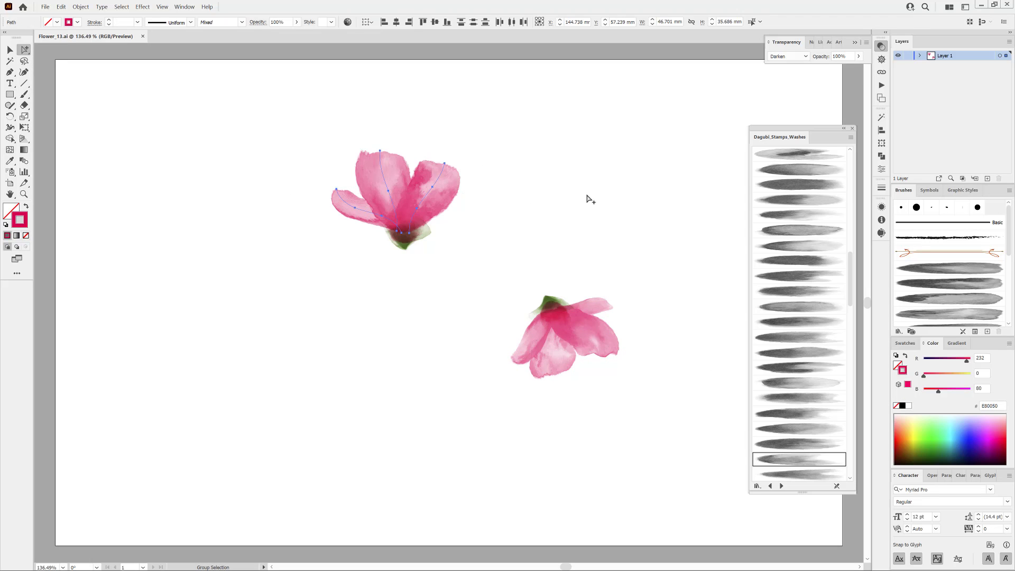
left_click_drag(959, 362, 966, 364)
left_click(607, 311)
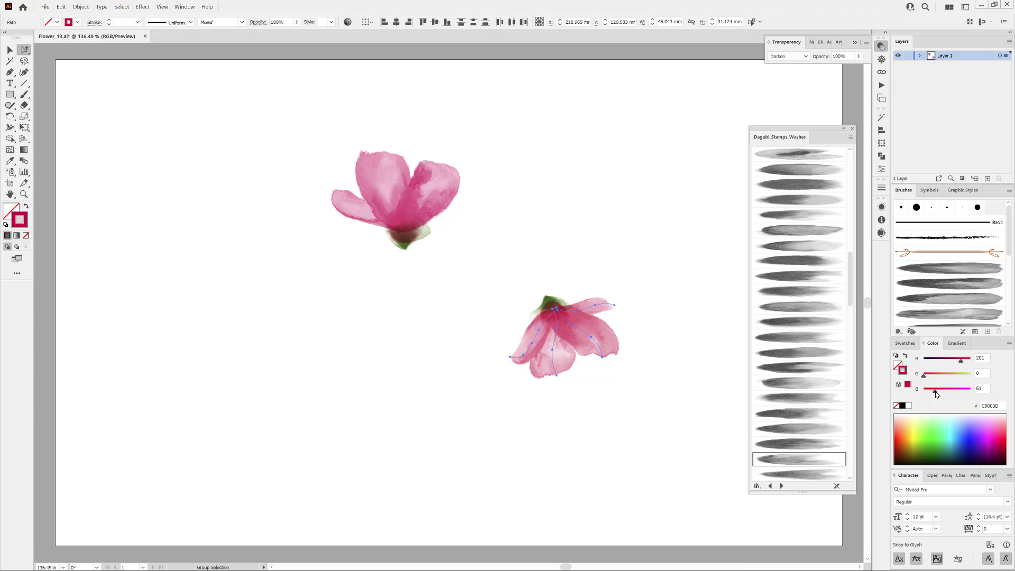
left_click(691, 199)
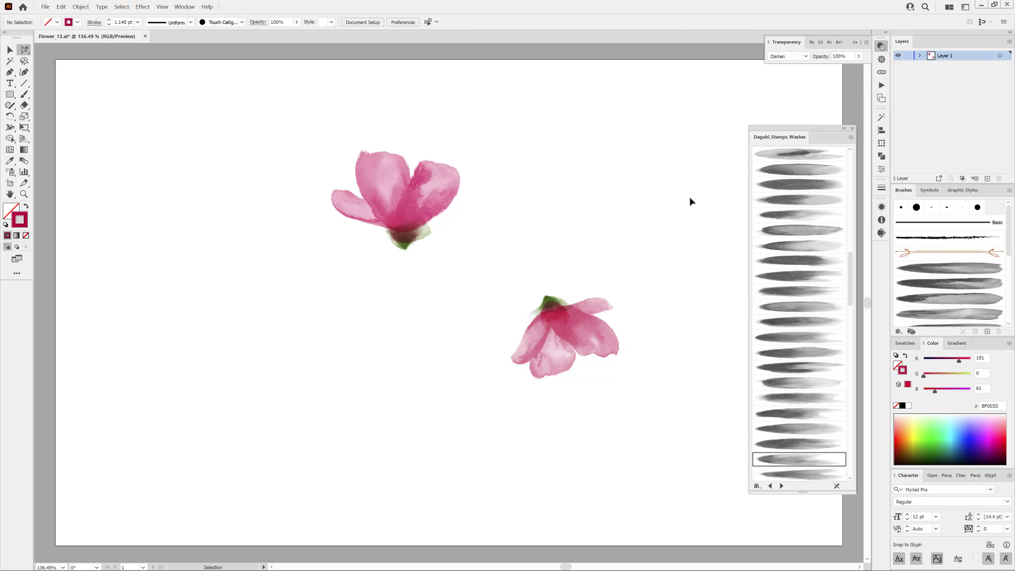
Open a brush library from the Watercolor_Long_Strokes set in Dagubi_Watercolor_Brushes.
left_click(898, 332)
mouse_move(938, 395)
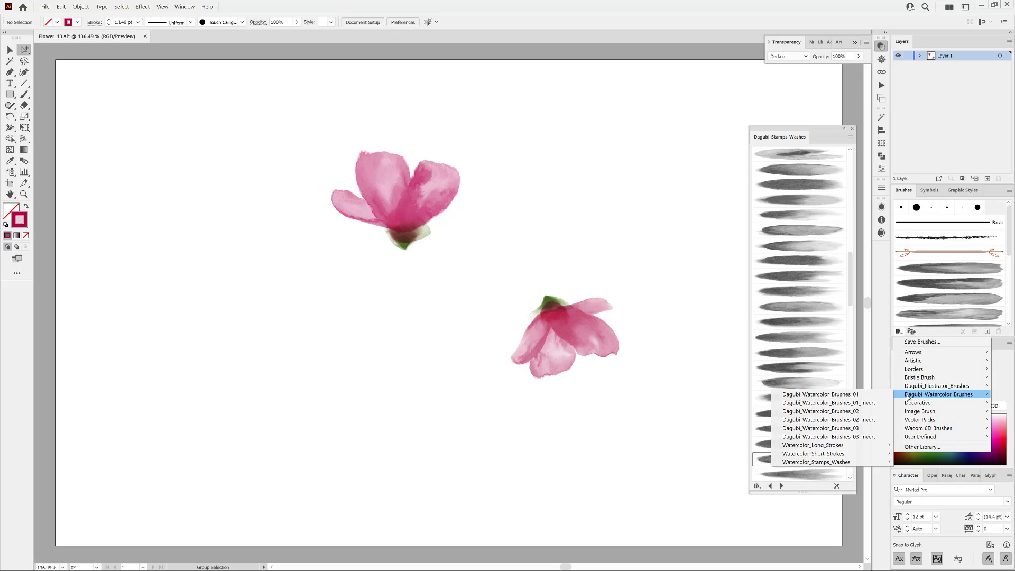
mouse_move(825, 445)
left_click(748, 445)
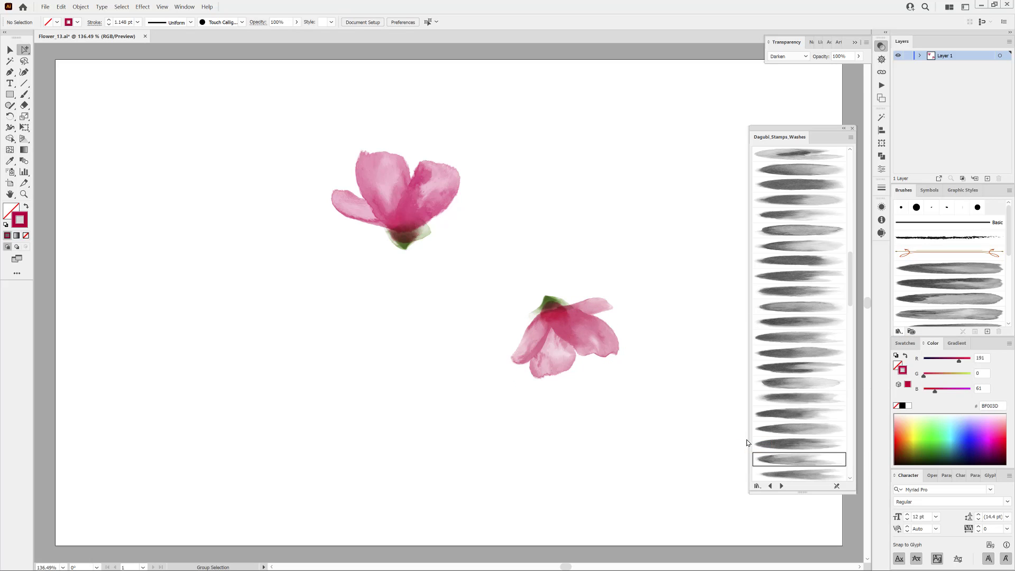
Ready the Paintbrush with the second Dagubi_Long_Strokes_129-200 brush, stroke colour RGB 118, 151, 79 and stroke weight 0.1 pt.
left_click_drag(848, 179, 846, 458)
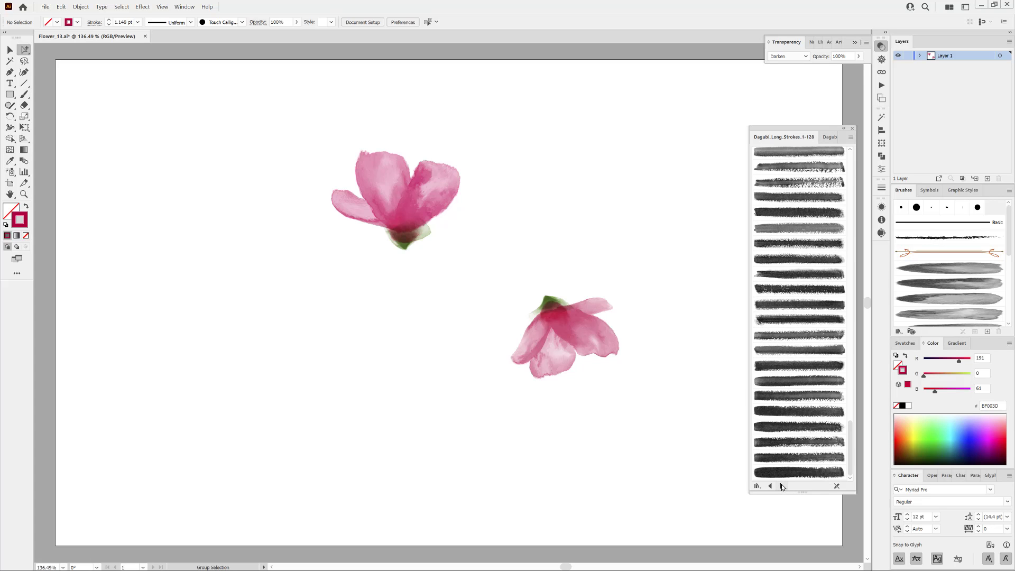
left_click(801, 185)
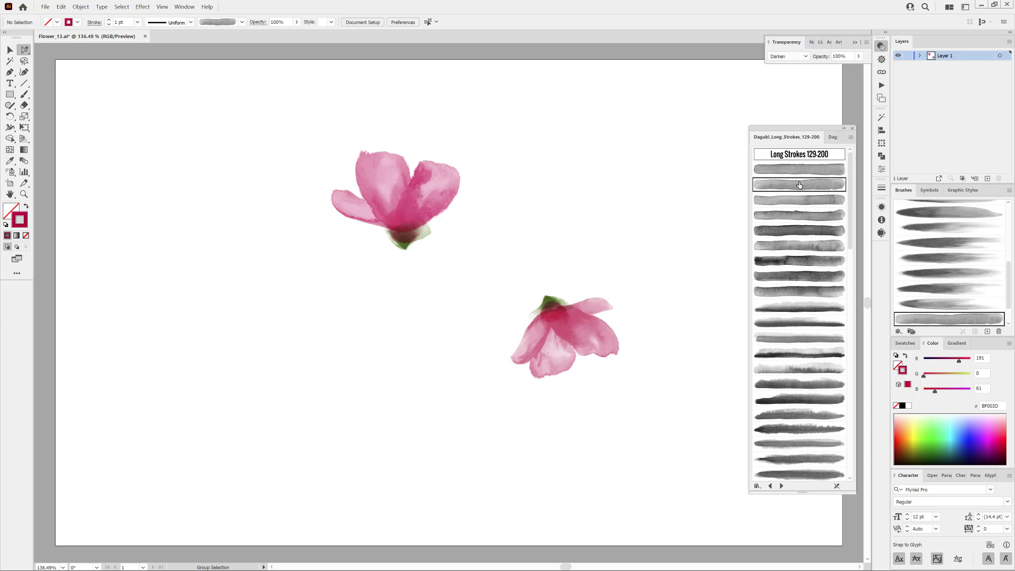
left_click(932, 452)
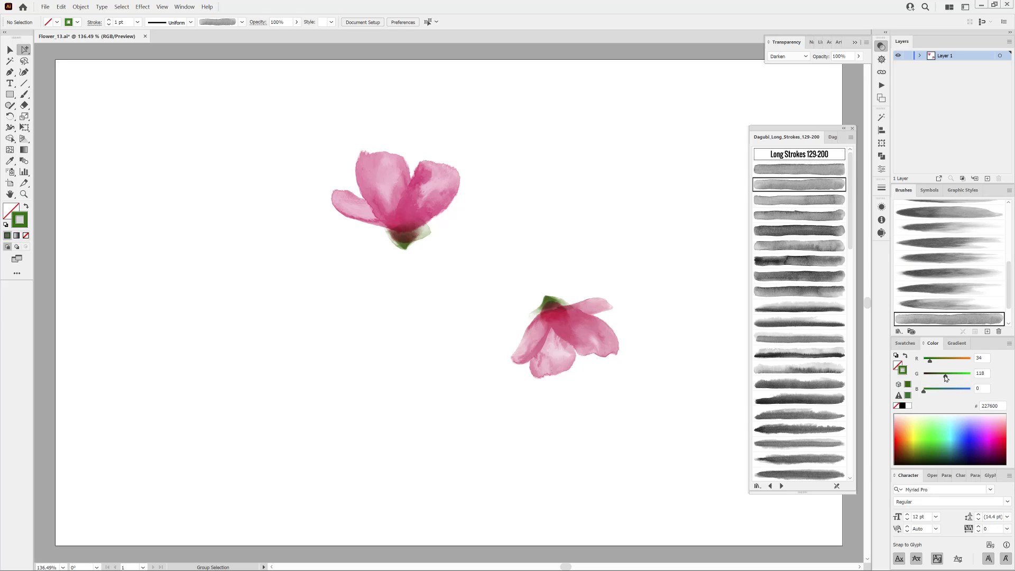
left_click_drag(945, 376, 954, 378)
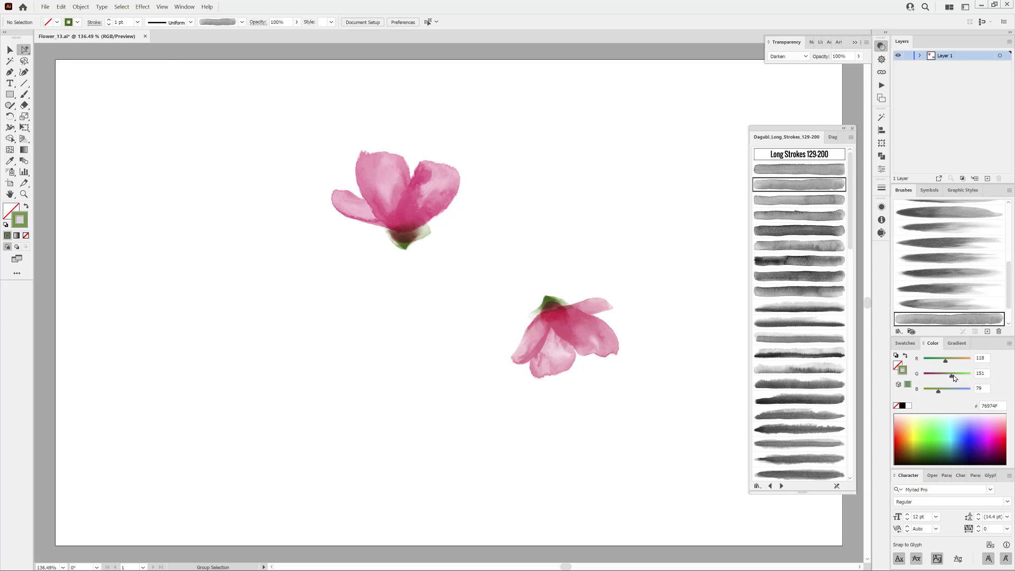
left_click(137, 24)
left_click(108, 26)
left_click(24, 94)
left_click_drag(430, 500, 431, 507)
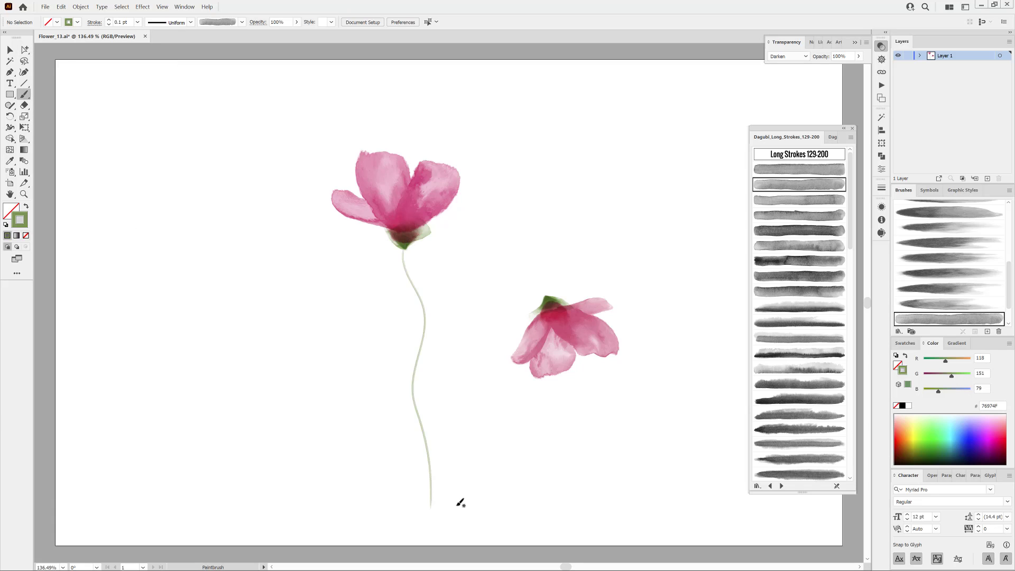
left_click(61, 6)
left_click(74, 18)
Confirm the Paintbrush Tool Options and paint a wavy stem from the left flower's base down towards the artboard's lower edge.
double_click(23, 94)
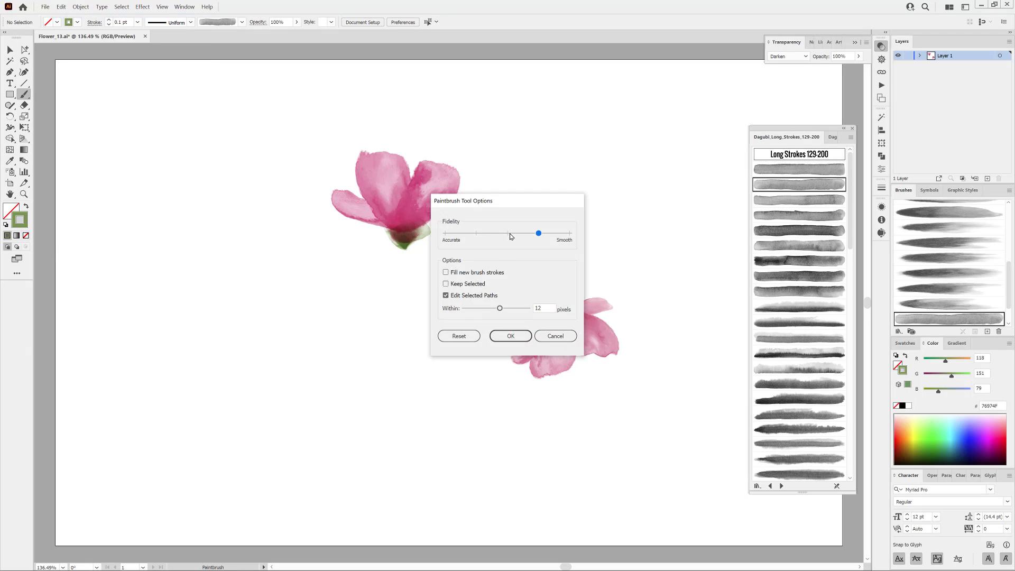
left_click(511, 337)
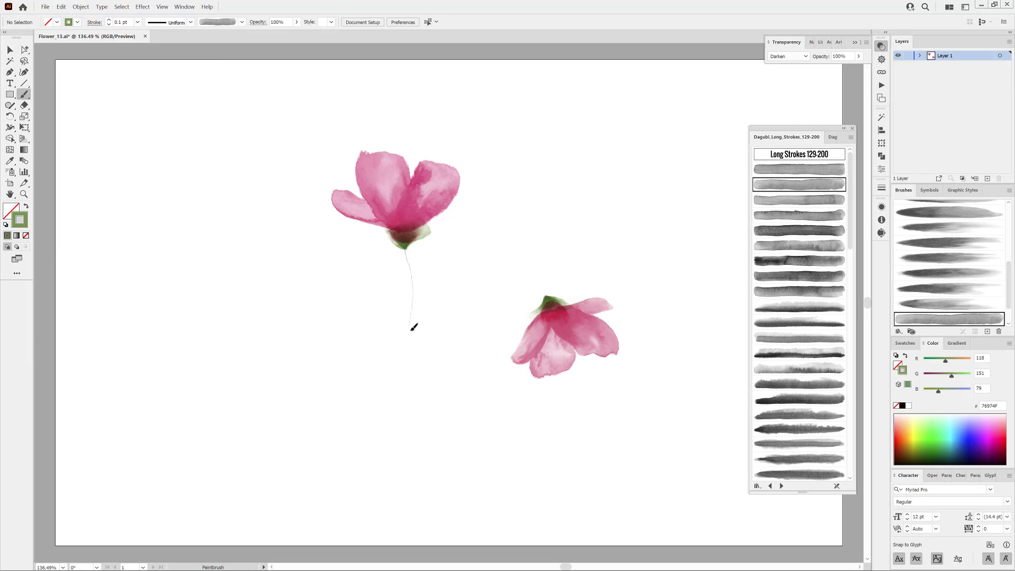
left_click_drag(436, 483, 435, 500)
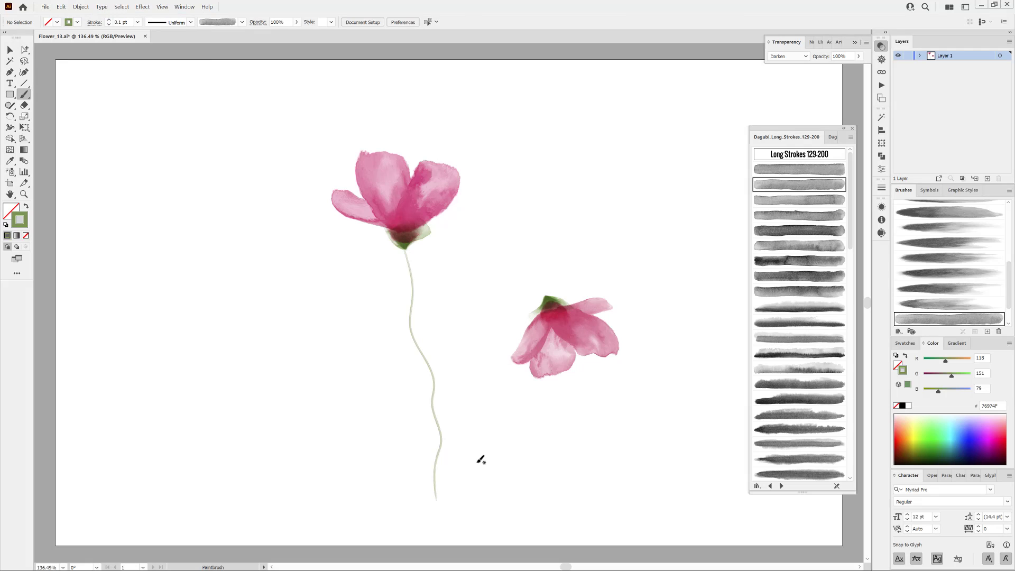
Set the stroke weight of the left flower's stem to 0.15 pt.
left_click(434, 381, "ctrl")
left_click(109, 20)
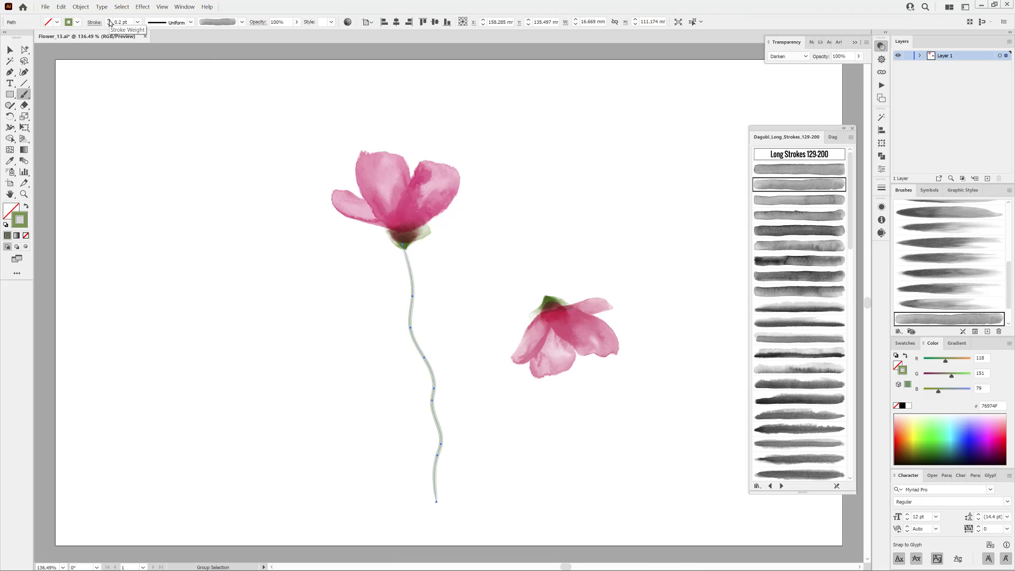
left_click(109, 25)
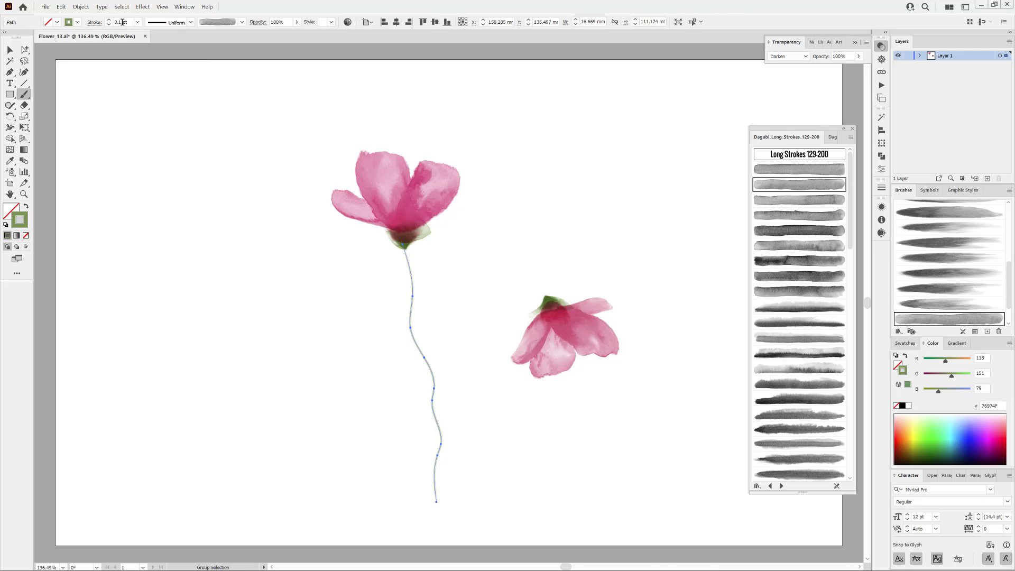
left_click(215, 229, "ctrl")
Paint an arching stem up to the drooping flower with the third Long Strokes brush and recolour both stems to RGB 91, 118, 57.
left_click(800, 201)
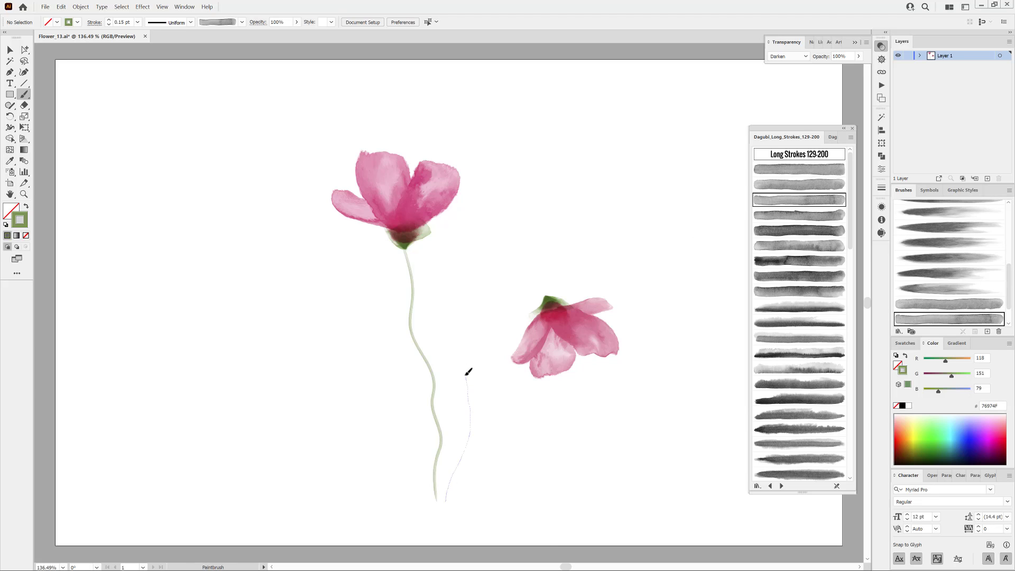
left_click_drag(540, 272, 547, 294)
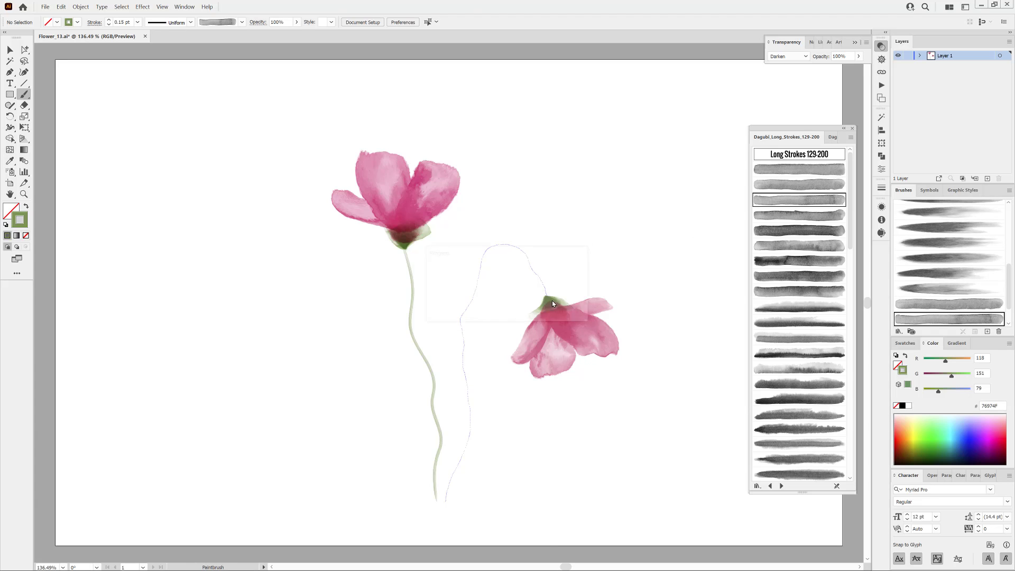
left_click(23, 50)
left_click_drag(365, 293, 479, 325)
left_click_drag(949, 377, 940, 363)
left_click(575, 478)
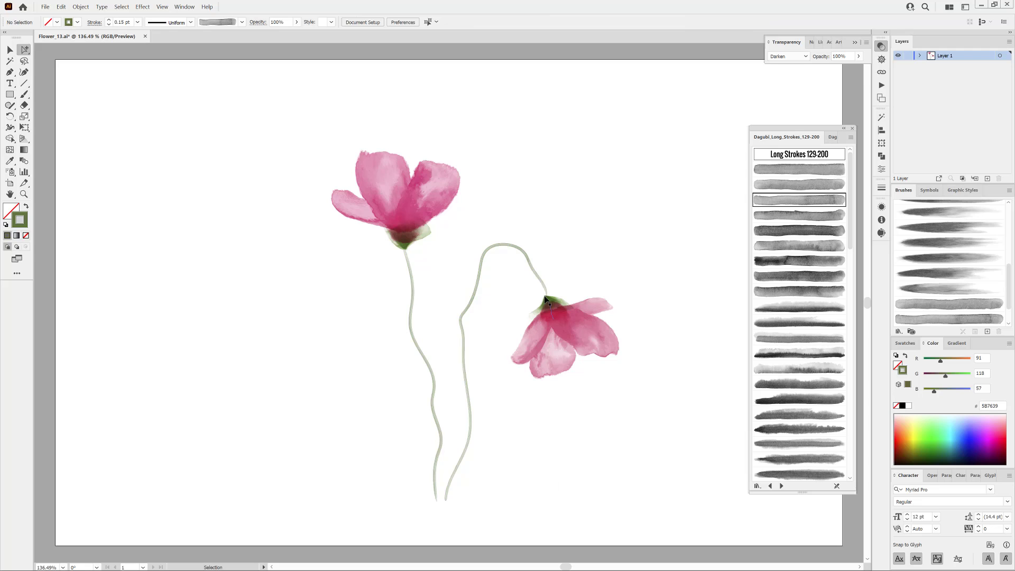
Move the end anchor point of the arching stem slightly so it meets the drooping flower's green base.
left_click(532, 270, "ctrl")
left_click_drag(24, 50, 50, 50)
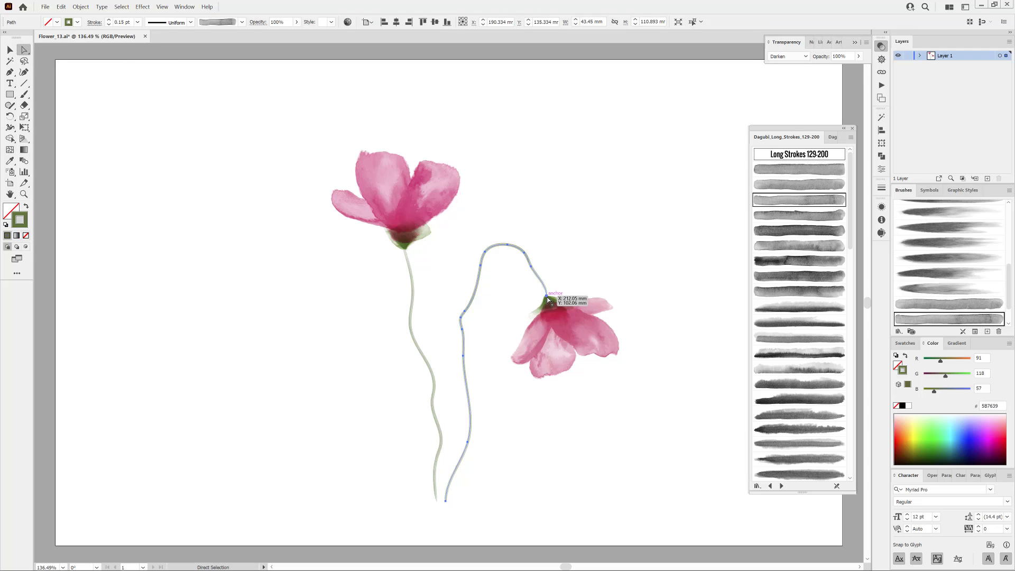
left_click_drag(548, 299, 546, 302)
left_click(636, 208)
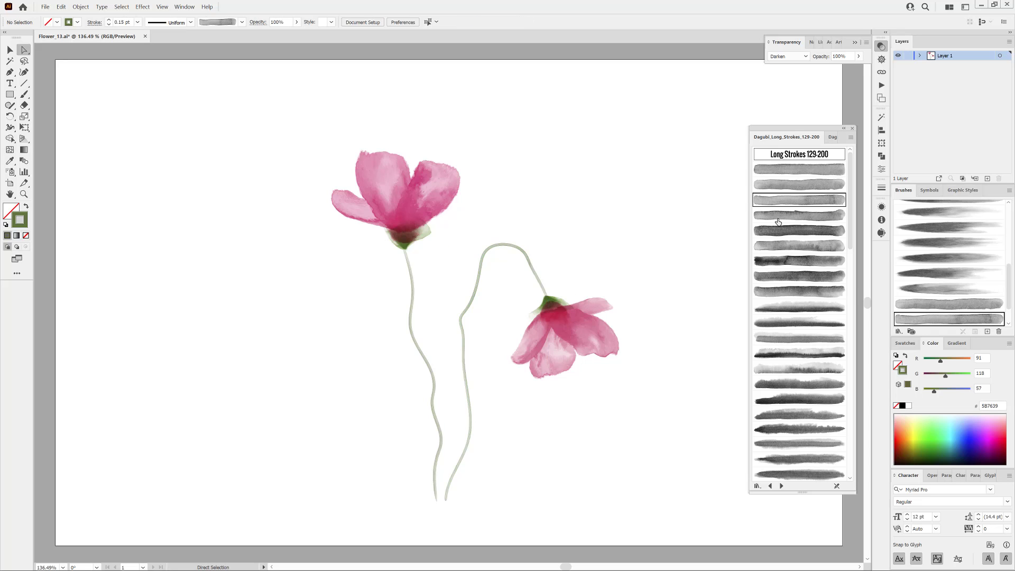
Load the Dagubi_Short_Strokes_1-135 library and choose the Short_Strokes_100 brush for the Paintbrush.
left_click(898, 332)
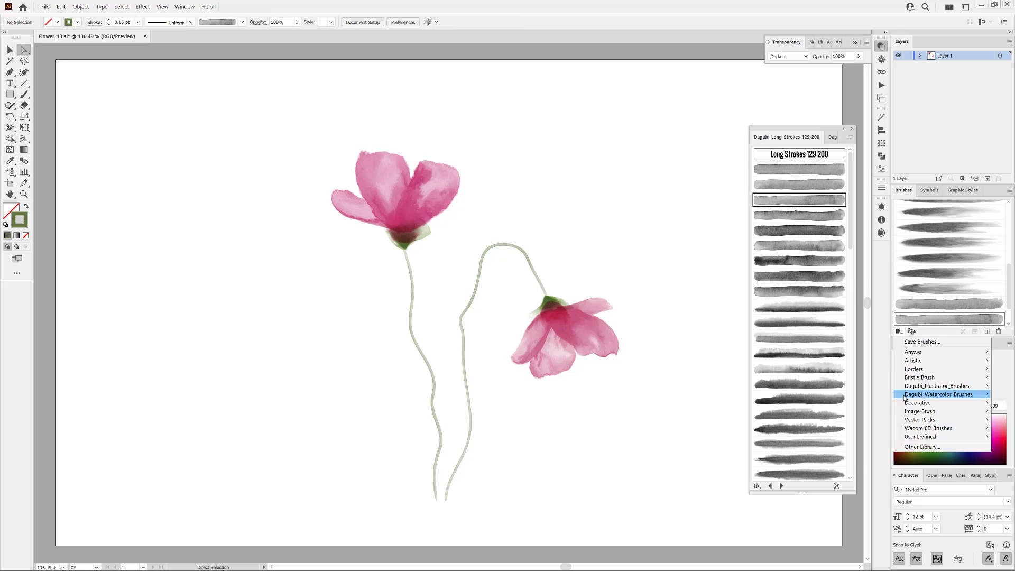
mouse_move(905, 397)
mouse_move(836, 453)
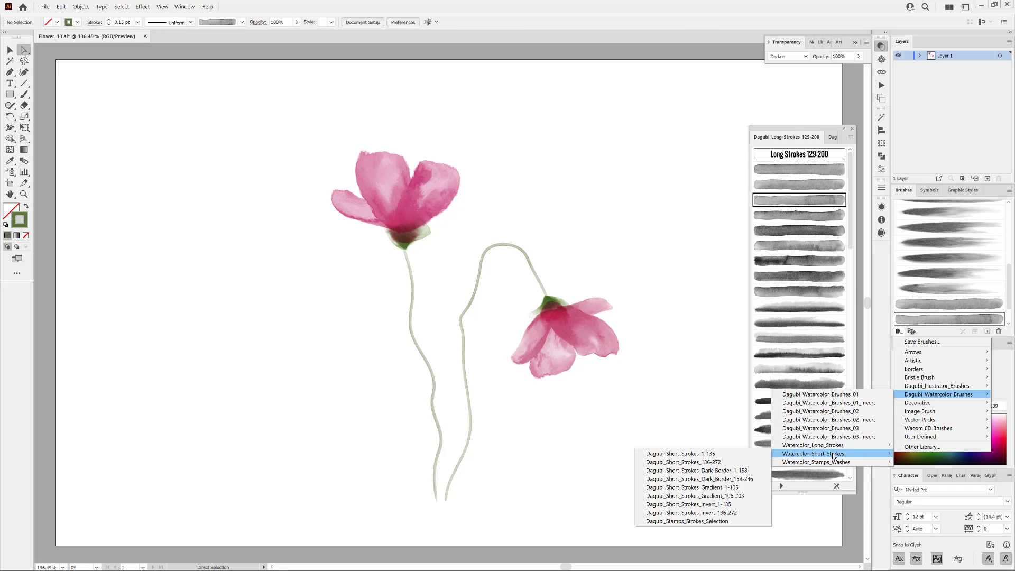
left_click(752, 456)
left_click_drag(849, 169, 842, 405)
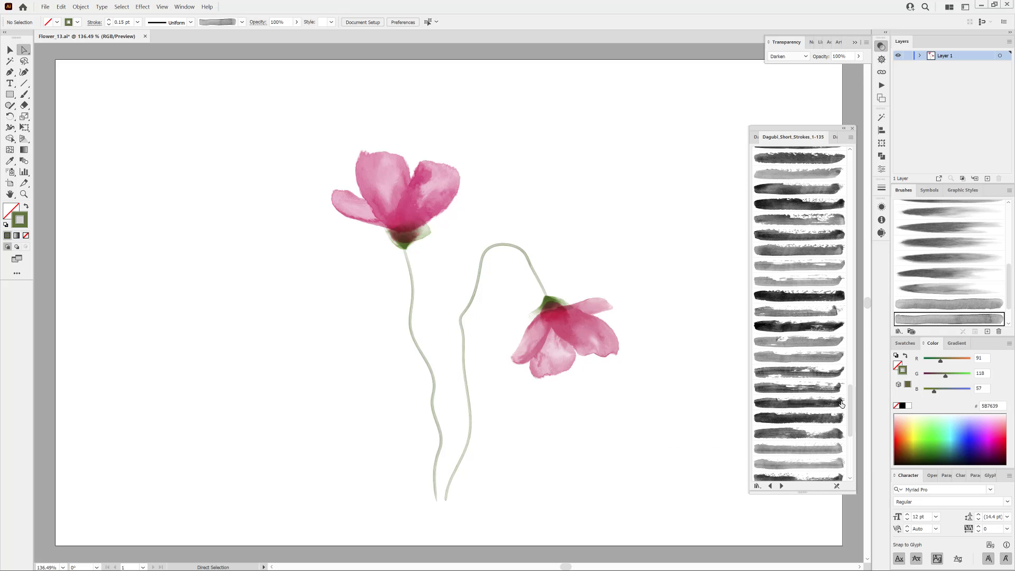
left_click(792, 193)
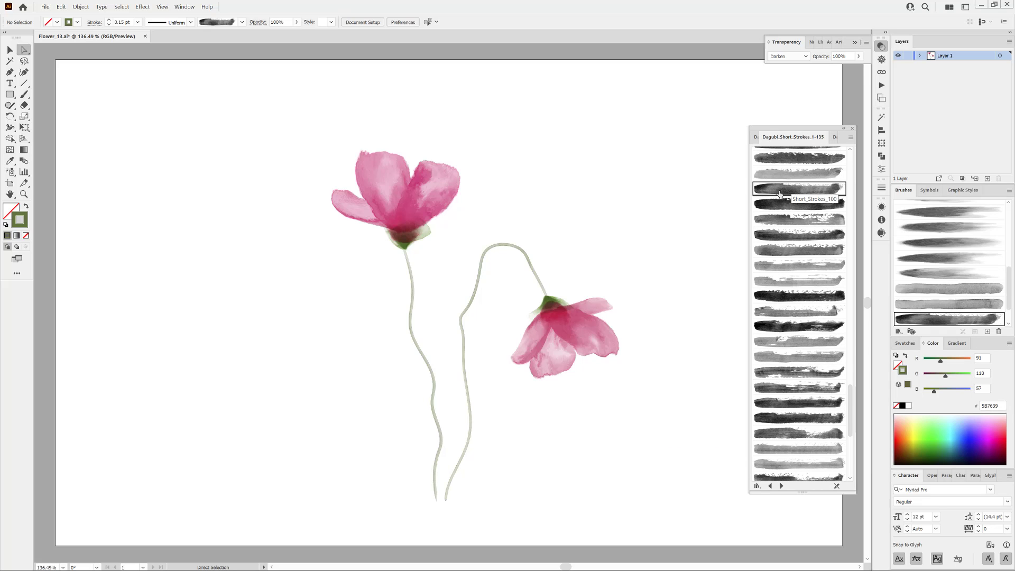
left_click(24, 94)
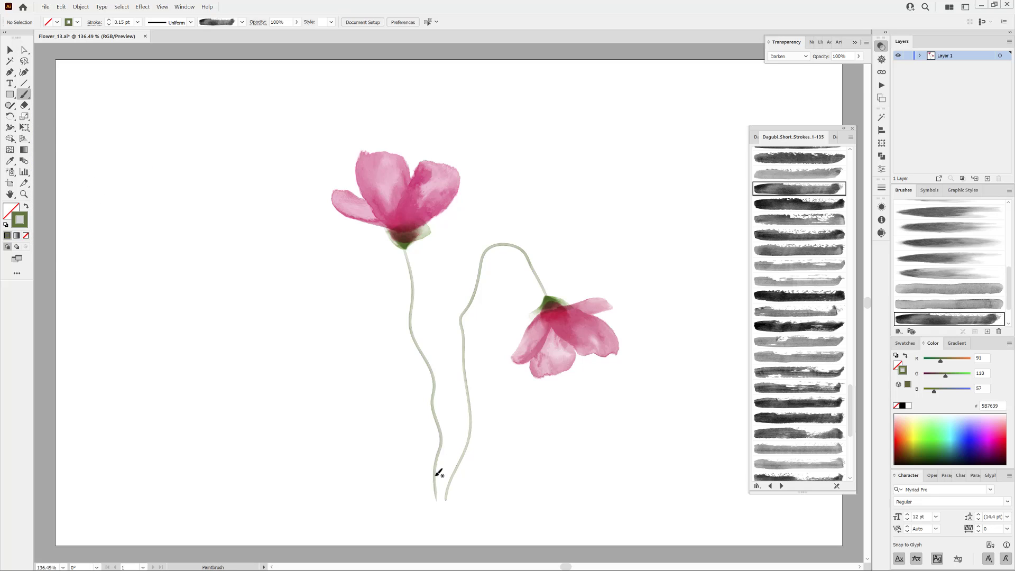
Paint a curved leaf beside the lower part of the left stem, with a 1 pt stroke and a width profile tapered at both ends.
left_click_drag(399, 408, 385, 376)
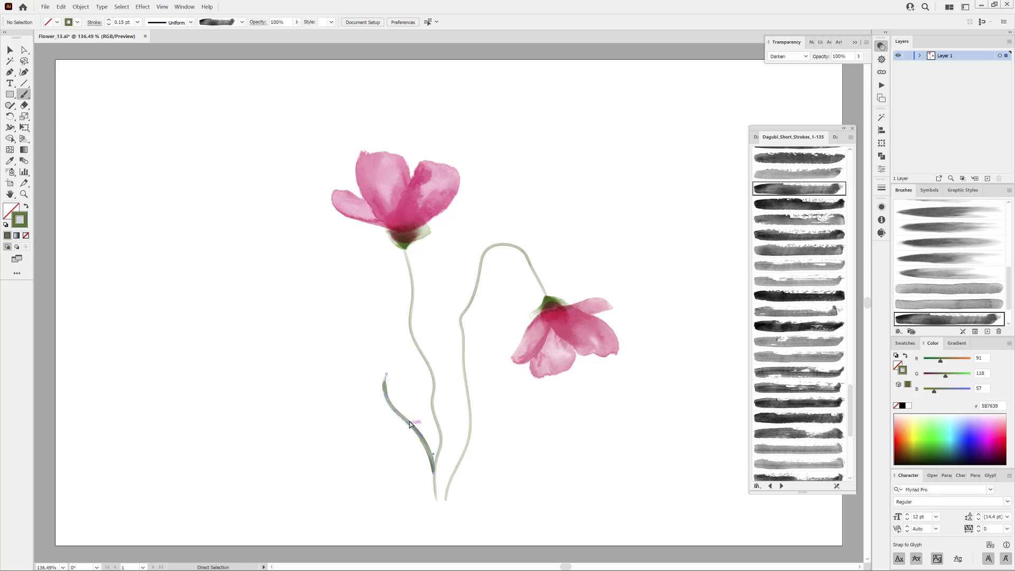
key("v")
left_click(137, 22)
left_click(147, 65)
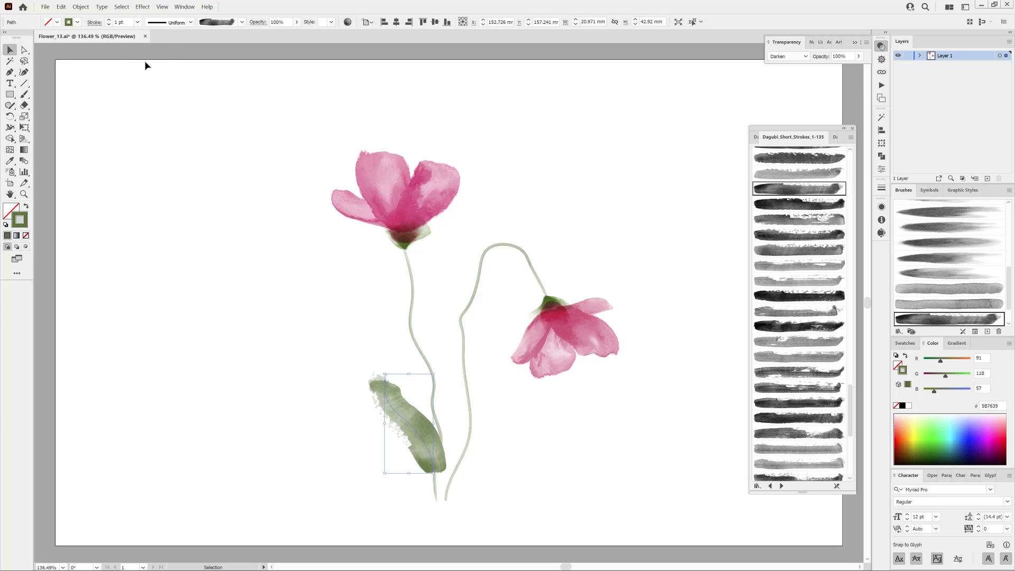
left_click(137, 21)
left_click(190, 21)
left_click(165, 55)
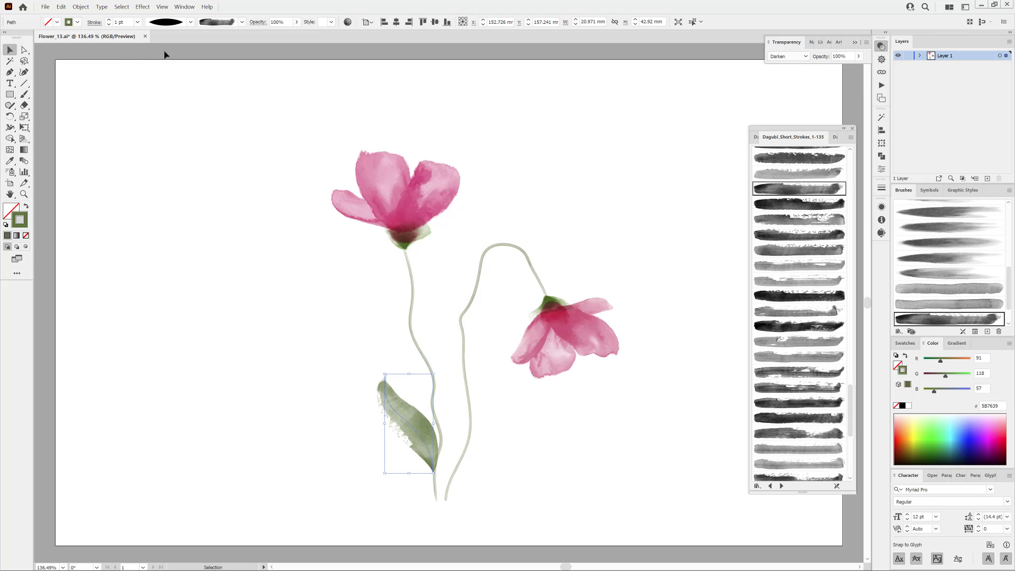
Scale the leaf down to about 17 × 34 mm and set its stroke weight to 1 pt.
left_click_drag(384, 374, 394, 393)
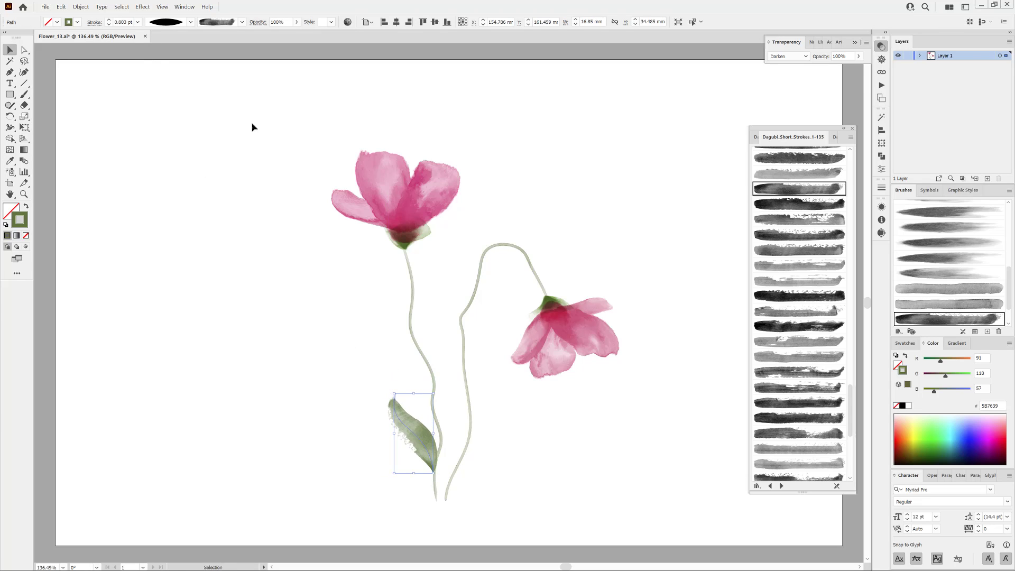
left_click(109, 21)
Change the leaf to a fading Dagubi_Stamps_Washes brush with a 0.5 pt stroke and the width profile tapered at both ends.
left_click(756, 137)
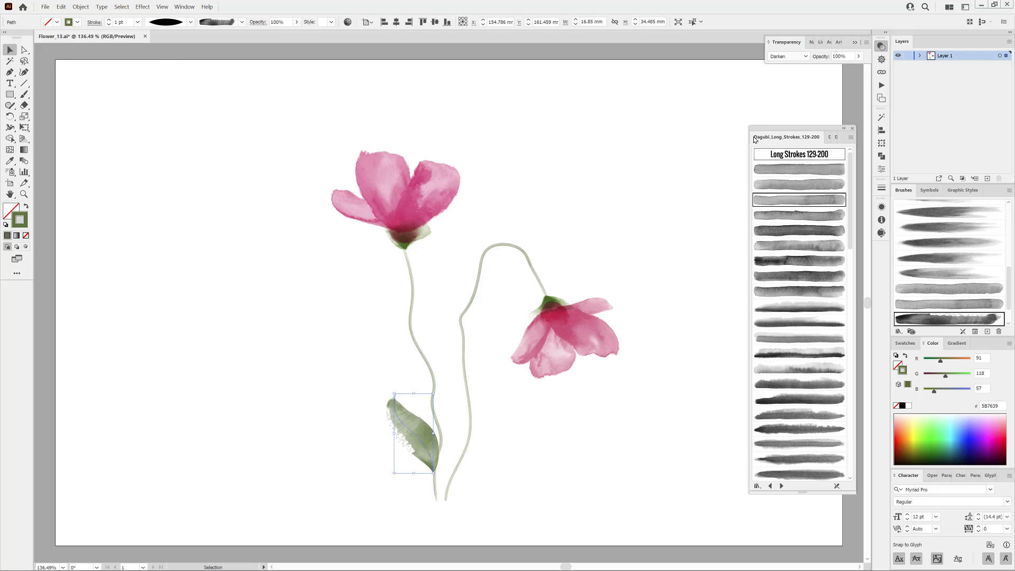
left_click(835, 139)
left_click(801, 368)
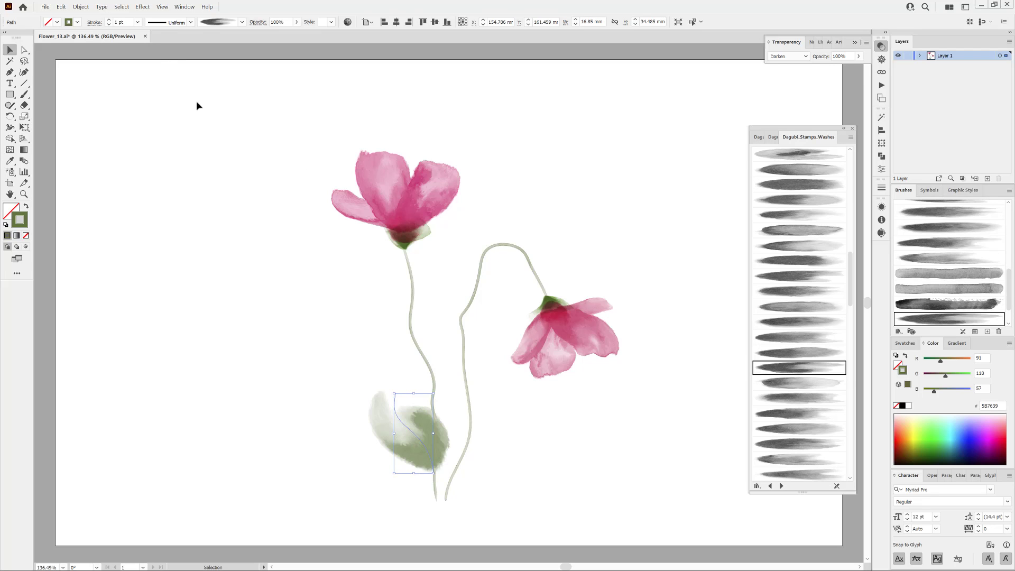
left_click(109, 24)
left_click(109, 24)
left_click(190, 22)
left_click(168, 55)
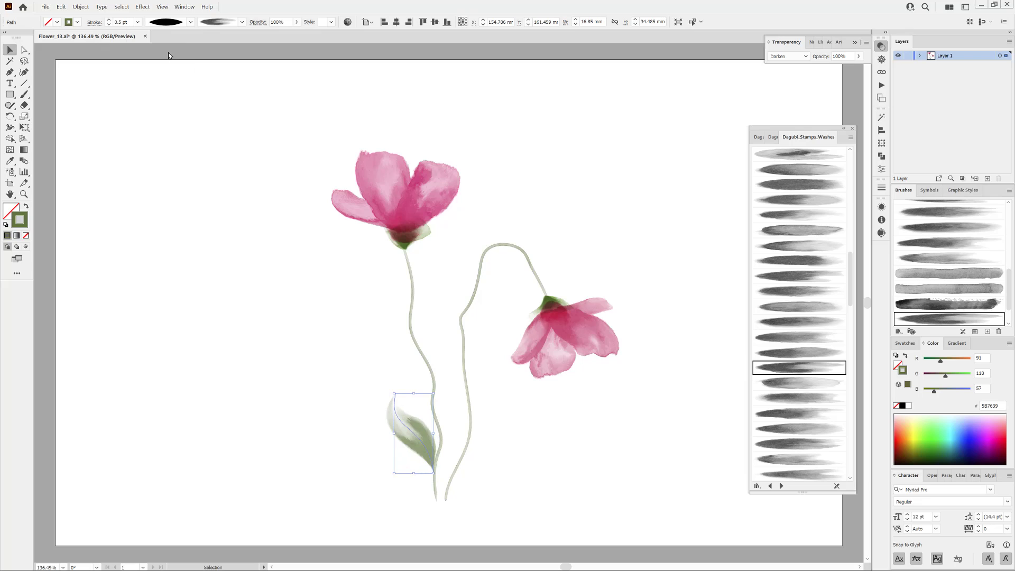
Recolour the leaf to RGB 78, 131, 44.
key("ctrl+shift+a")
left_click(415, 444)
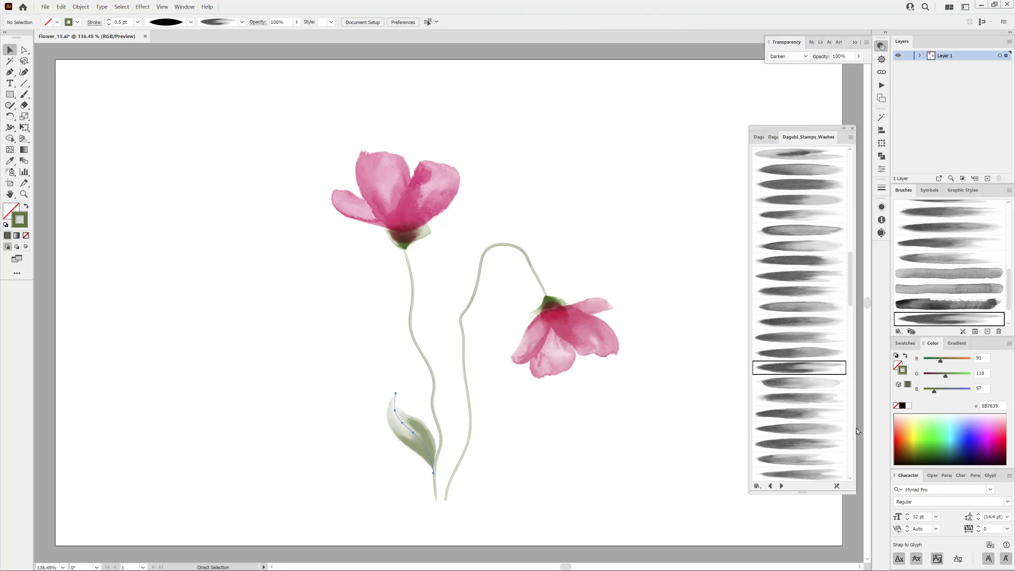
left_click_drag(940, 361, 932, 391)
left_click_drag(934, 361, 939, 364)
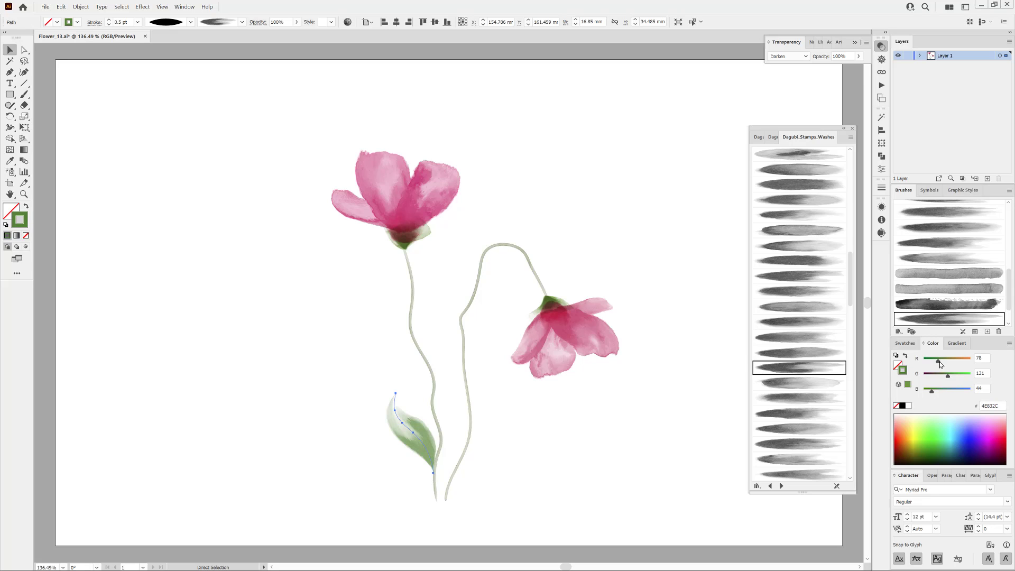
left_click(633, 489)
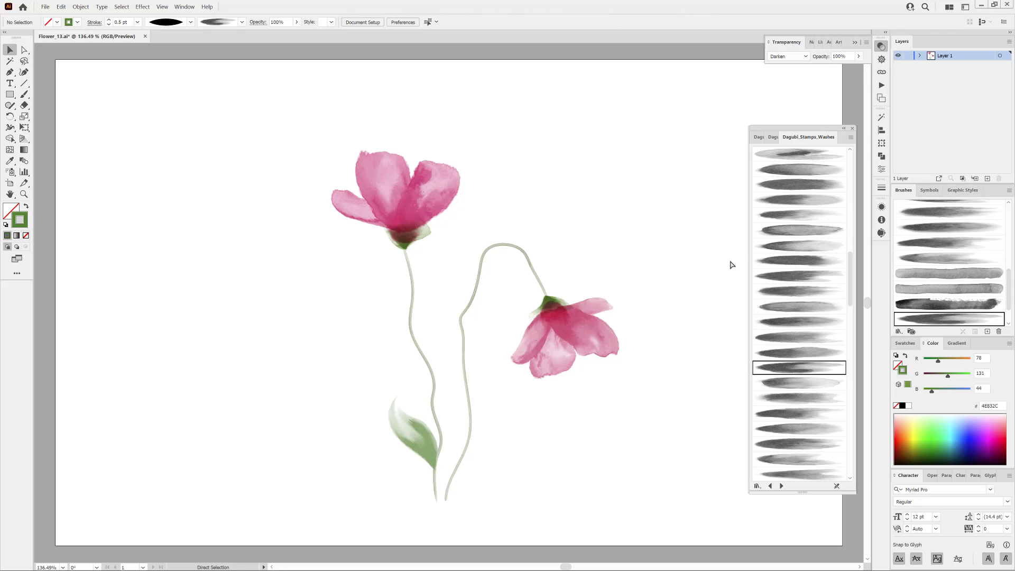
Paint a second leaf with another wash brush at 0.575 pt and place it against the middle of the left stem.
left_click(793, 262)
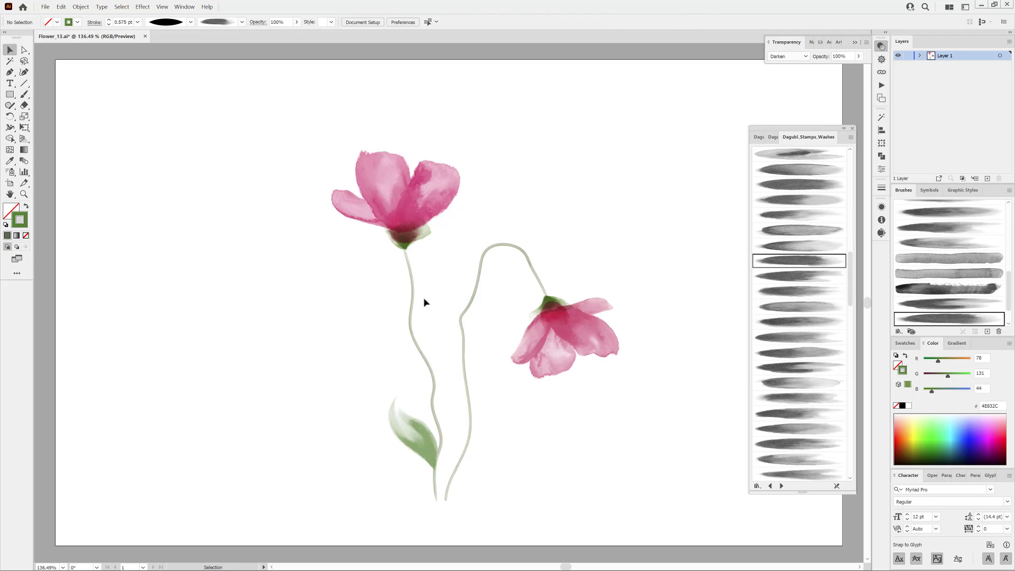
left_click(24, 95)
left_click_drag(410, 319, 438, 267)
left_click_drag(428, 305, 433, 317, "ctrl")
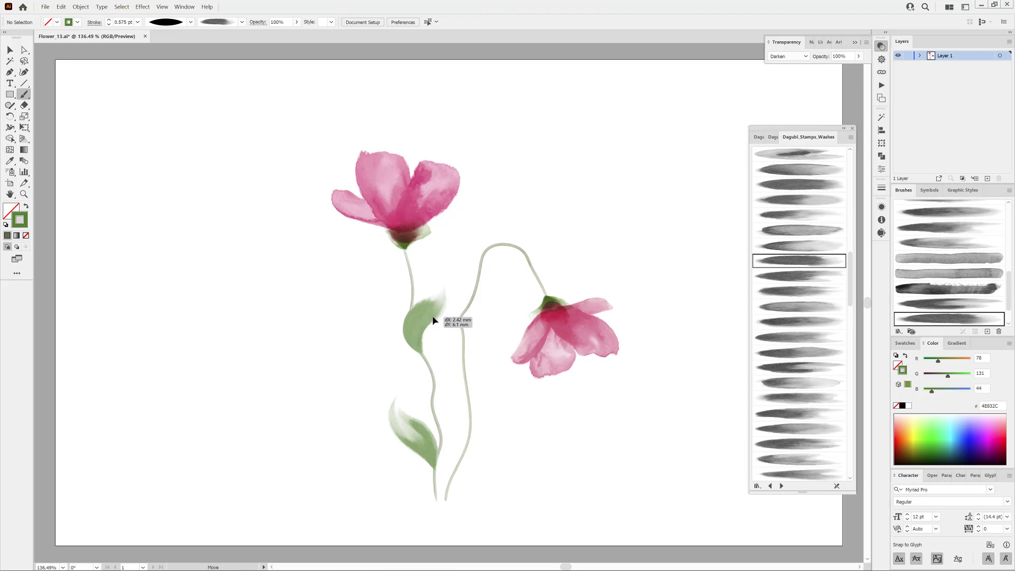
Choose a tapering brush from the second Dagubi short-strokes library and set the stroke colour to RGB 41, 85, 41.
left_click(758, 137)
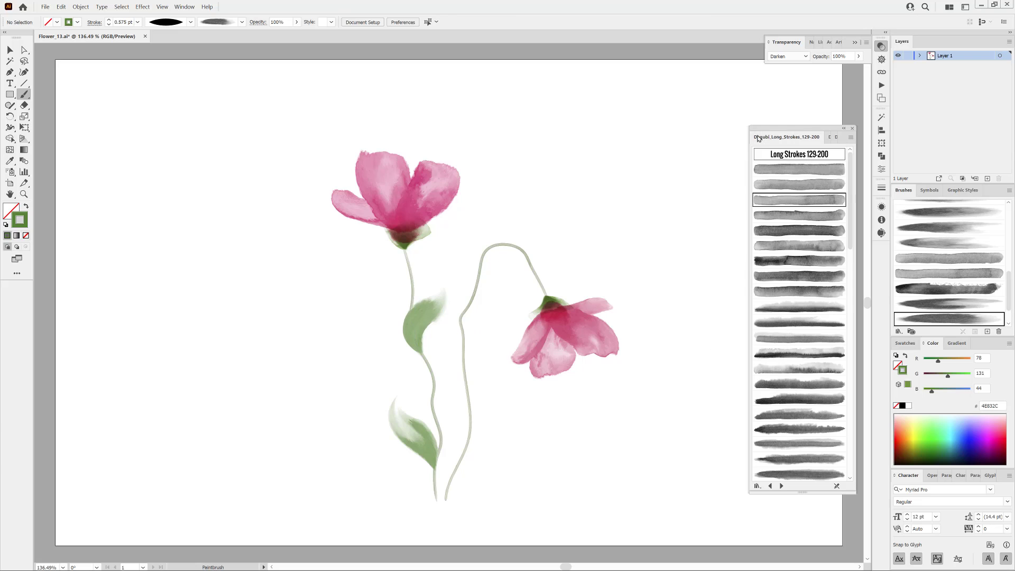
left_click(829, 139)
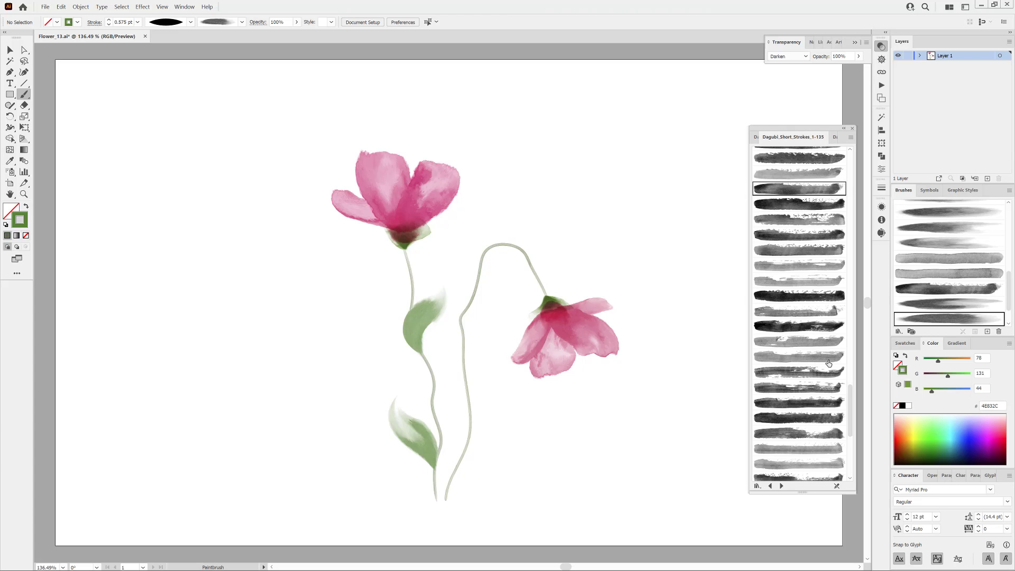
left_click(849, 439)
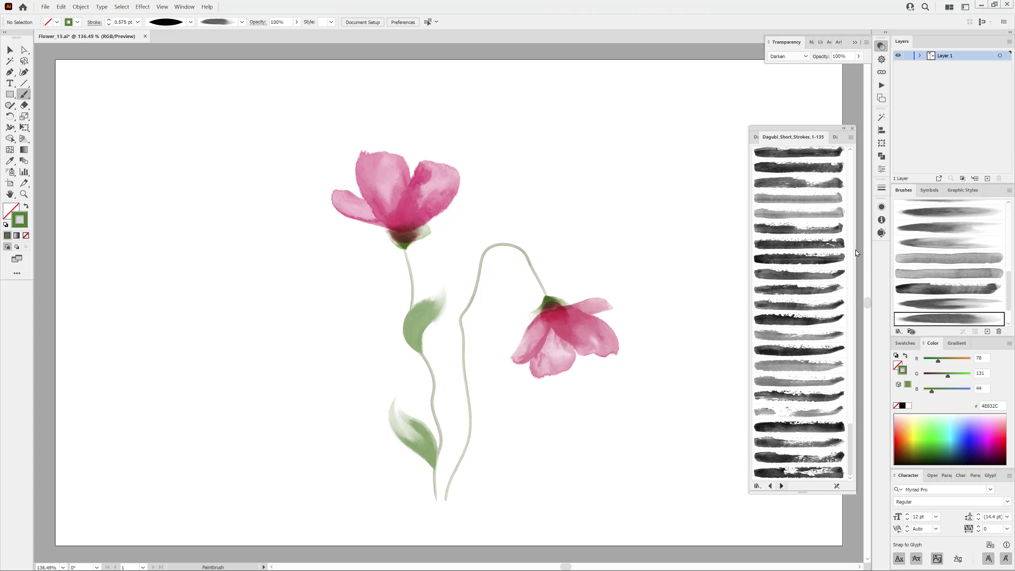
mouse_move(850, 186)
left_mouse_down()
mouse_move(847, 415)
mouse_move(851, 405)
left_mouse_up()
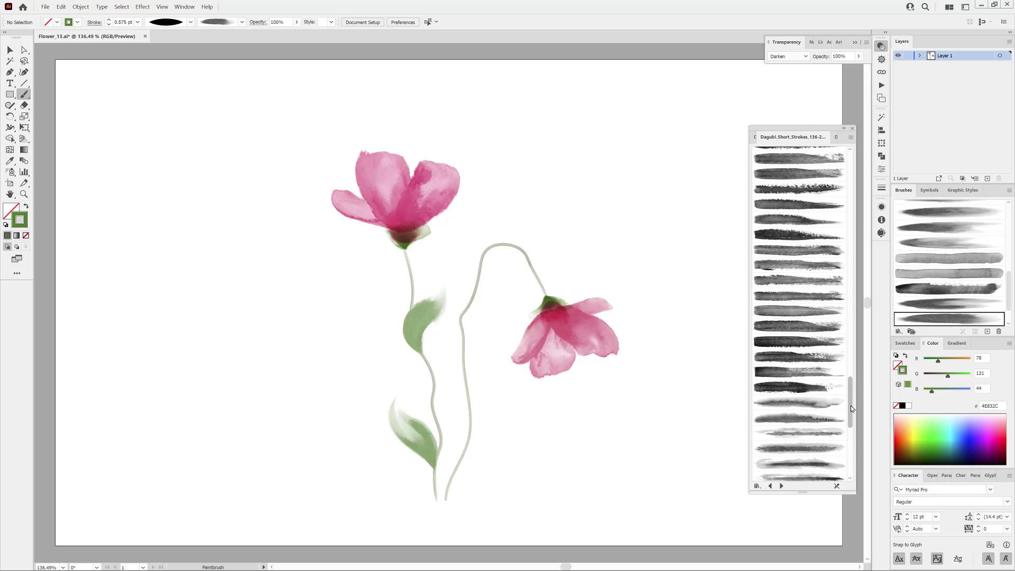
left_click(790, 220)
left_click_drag(947, 377, 932, 391)
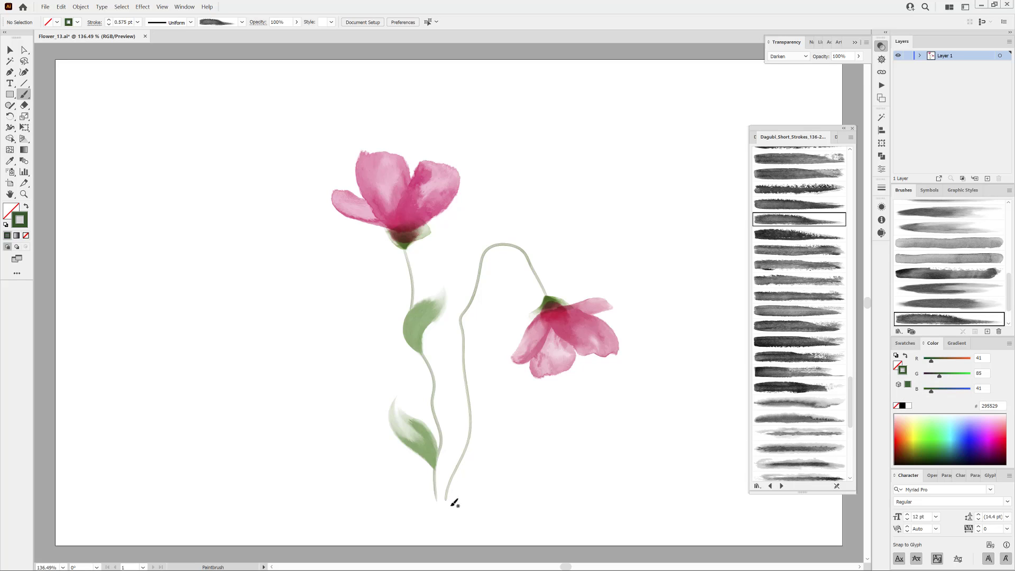
Set the Paintbrush tool's fidelity one notch closer to Smooth.
double_click(23, 94)
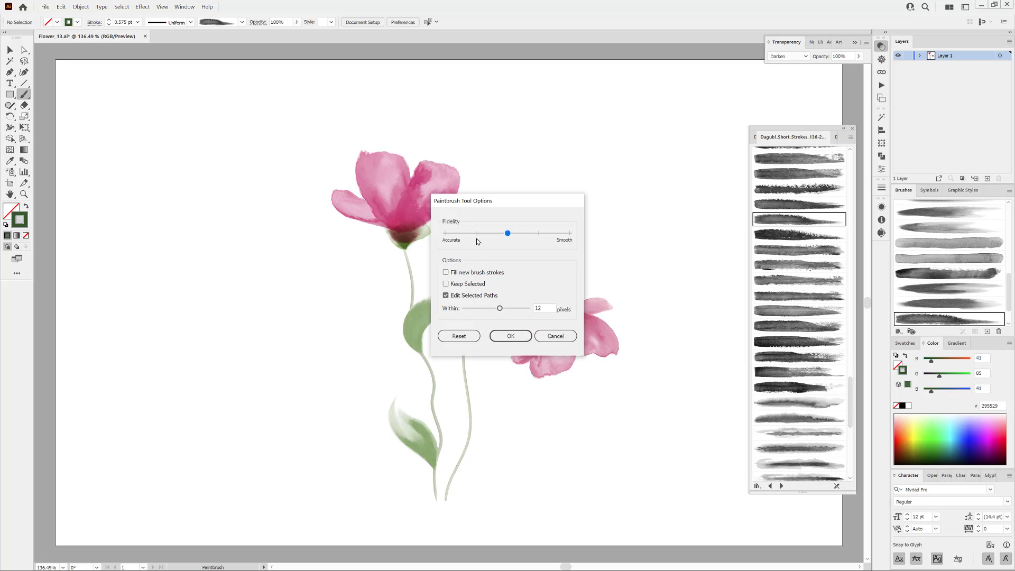
left_click_drag(509, 232, 539, 232)
left_click(518, 333)
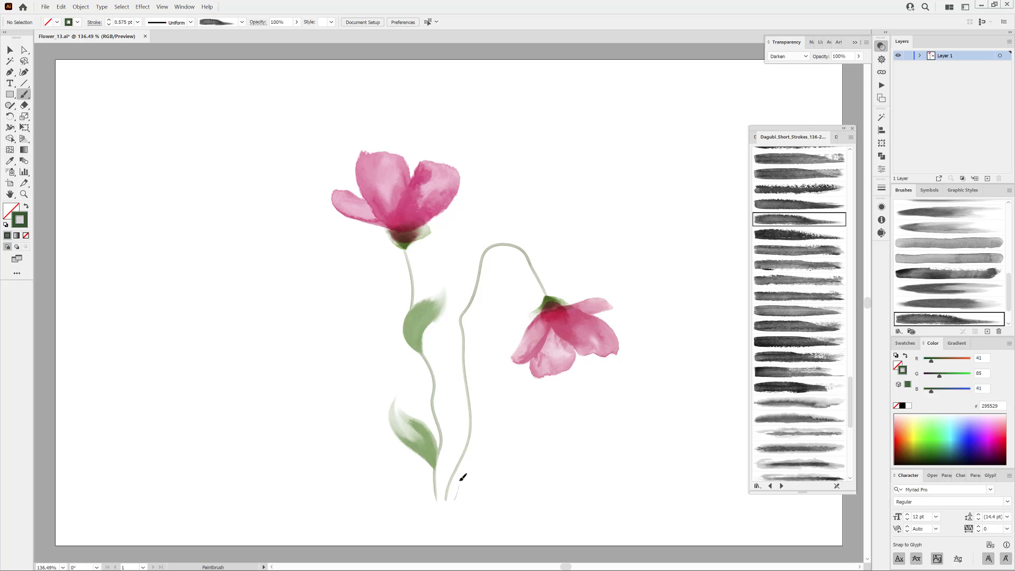
Paint a third stem about 34 × 123 mm between the flowers, with a 0.1 pt stroke in RGB 80, 116, 121.
left_click_drag(530, 224, 534, 213)
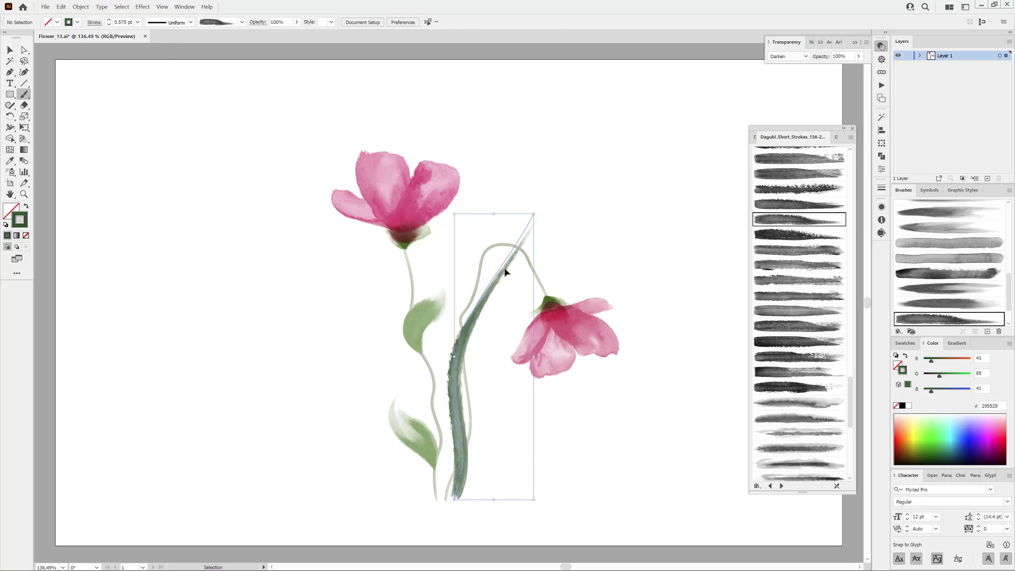
left_click(109, 24)
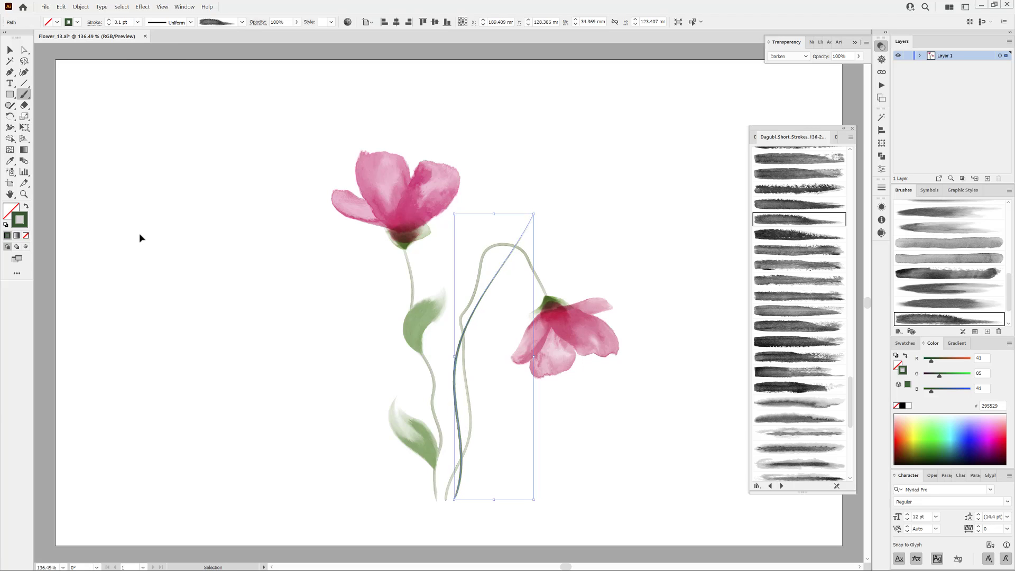
left_click(140, 234, "ctrl")
left_click(468, 428, "ctrl")
left_click_drag(938, 375, 945, 400)
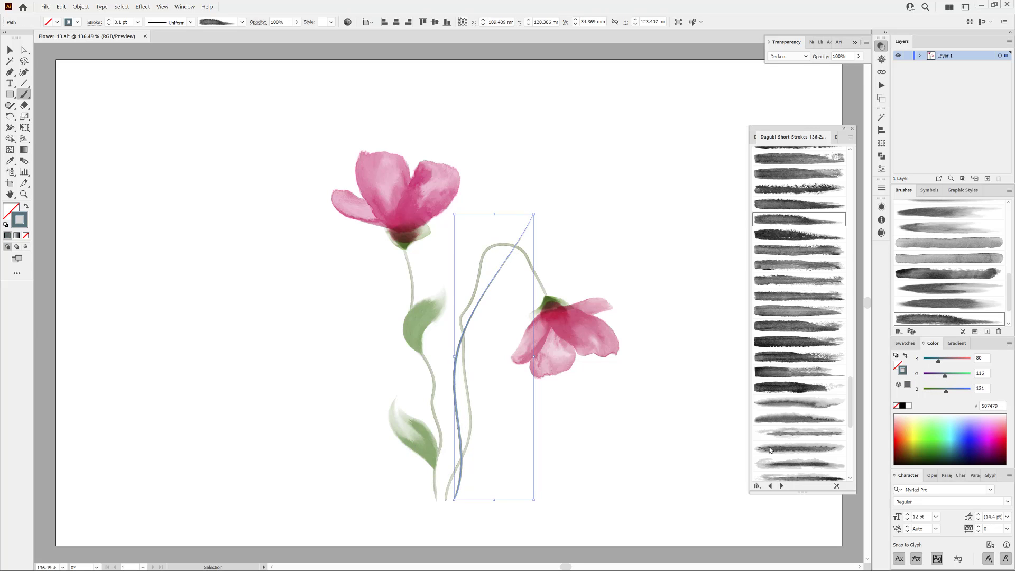
key("ctrl+shift+a")
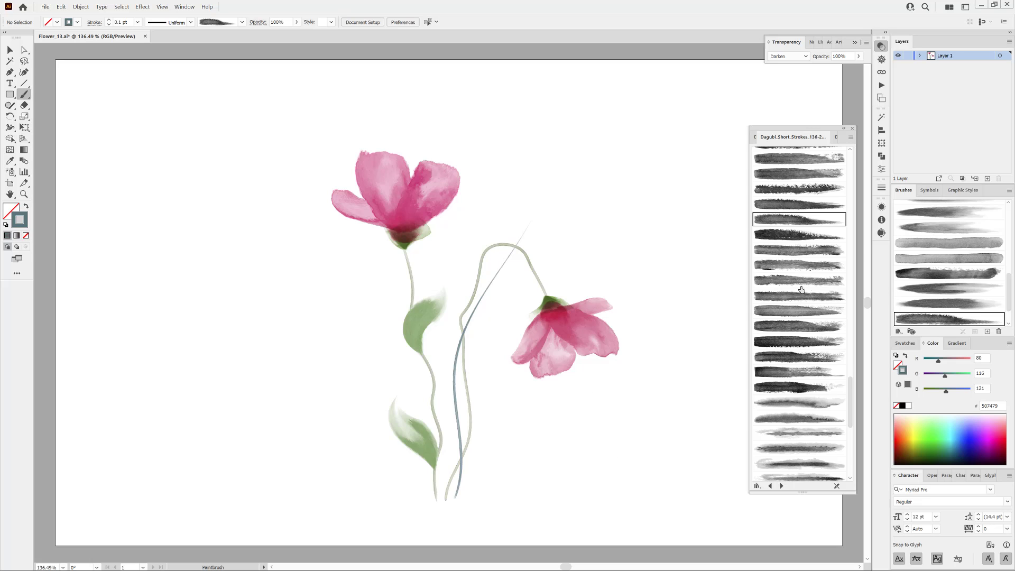
Paint a horizontal stroke about 45 mm long in the empty area above the flowers with a Dagubi_Short_Strokes_1-135 brush at 1 pt.
scroll(801, 290, "up", 3)
left_click(770, 485)
scroll(794, 398, "down", 1)
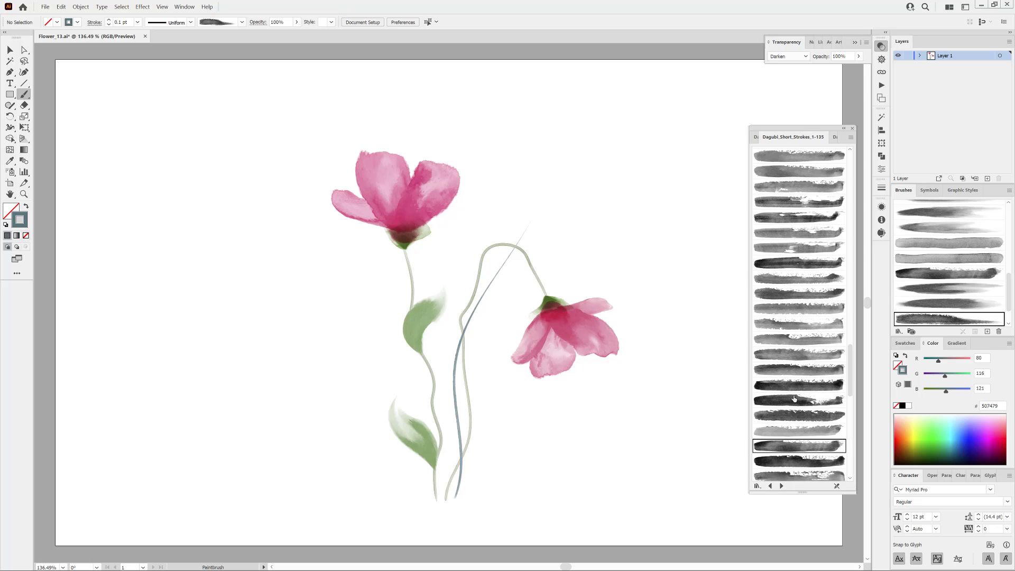
left_click(784, 385)
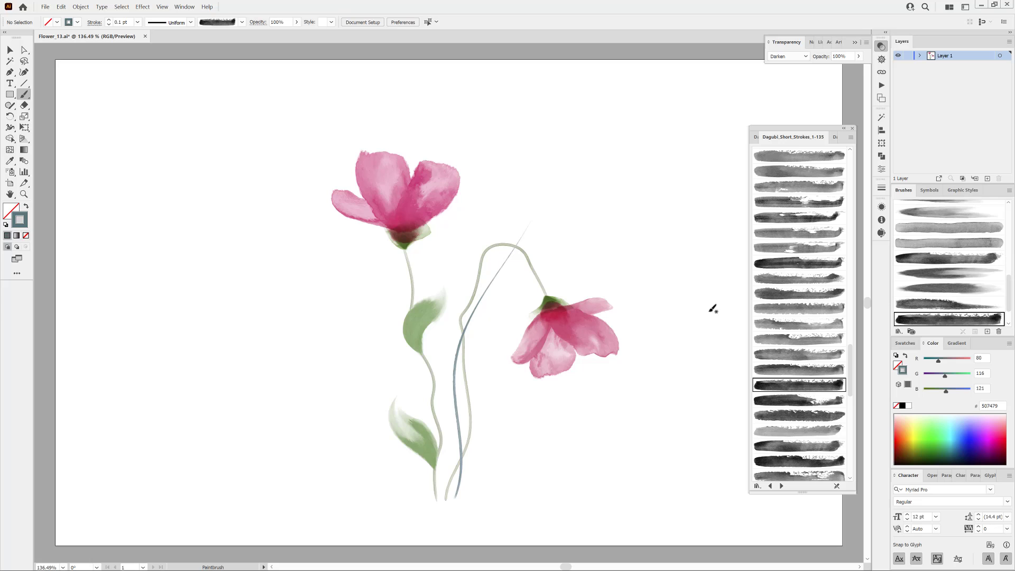
left_click_drag(636, 145, 687, 144)
left_click(137, 22)
left_click(148, 61)
left_click_drag(562, 179, 561, 231)
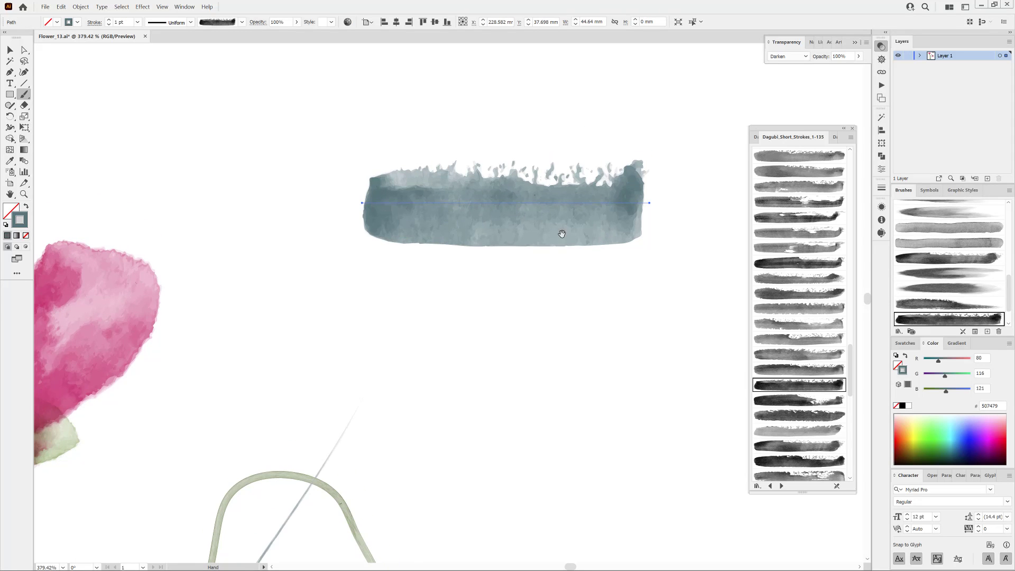
Taper both ends of the horizontal stroke to fine tips with the Width tool, keeping the middle wide.
left_click_drag(10, 127, 53, 128)
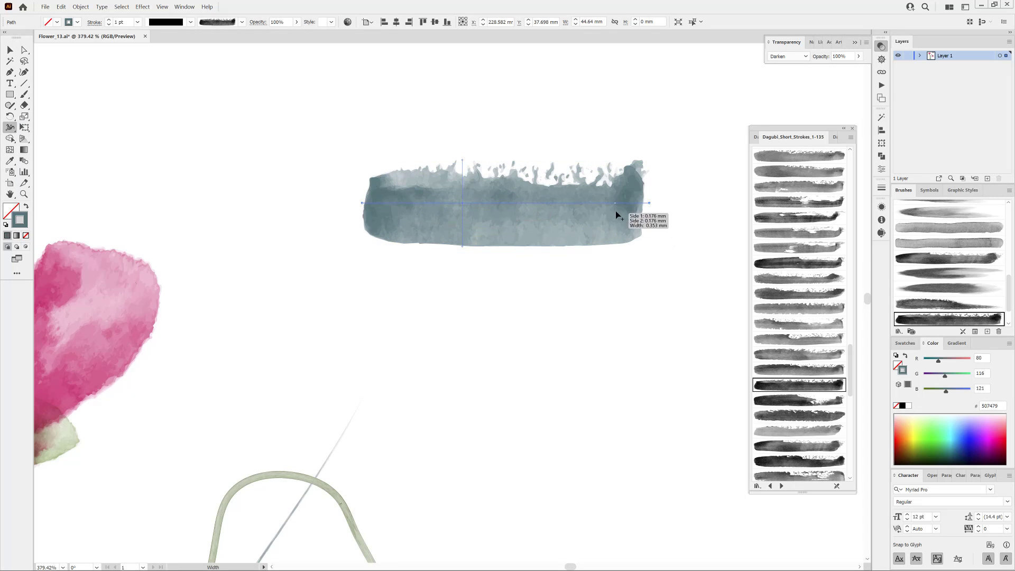
left_click_drag(650, 211, 591, 210)
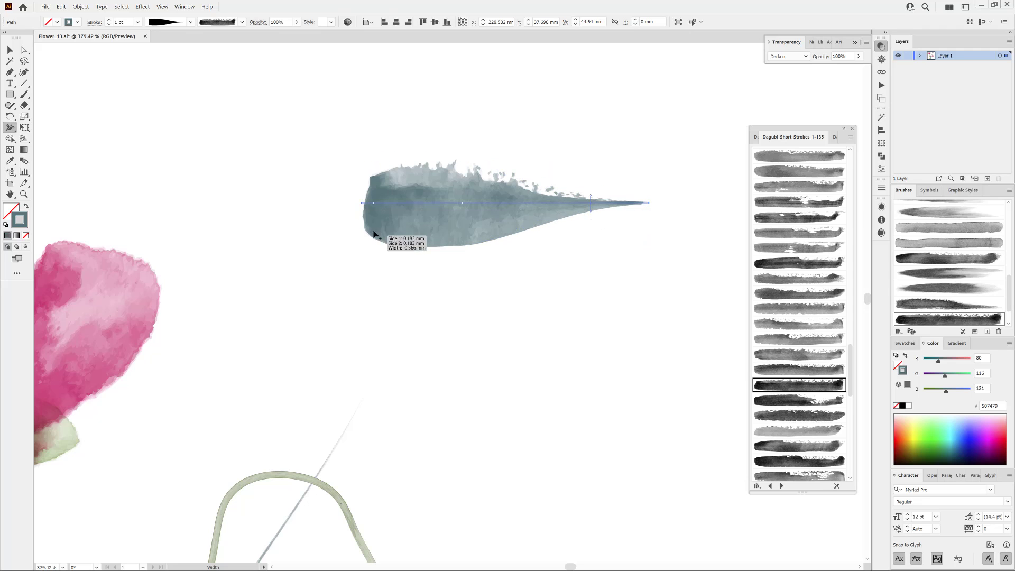
left_click_drag(363, 211, 364, 206)
left_click_drag(386, 216, 394, 209)
mouse_move(565, 336)
left_mouse_down()
mouse_move(508, 312)
mouse_move(579, 333)
left_mouse_up()
left_click_drag(364, 193, 328, 188)
scroll(471, 290, "down", 5)
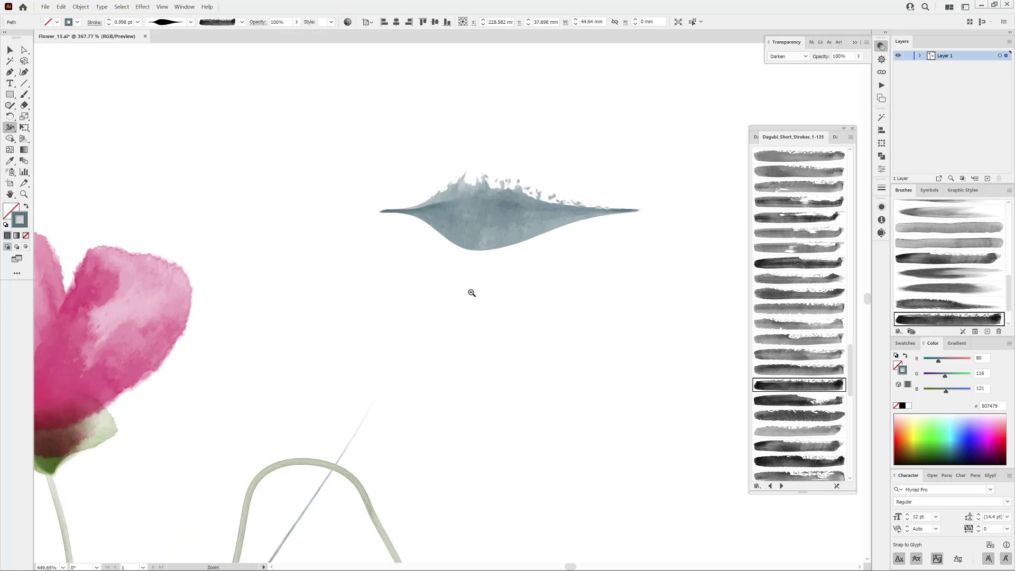
left_click_drag(521, 250, 470, 201)
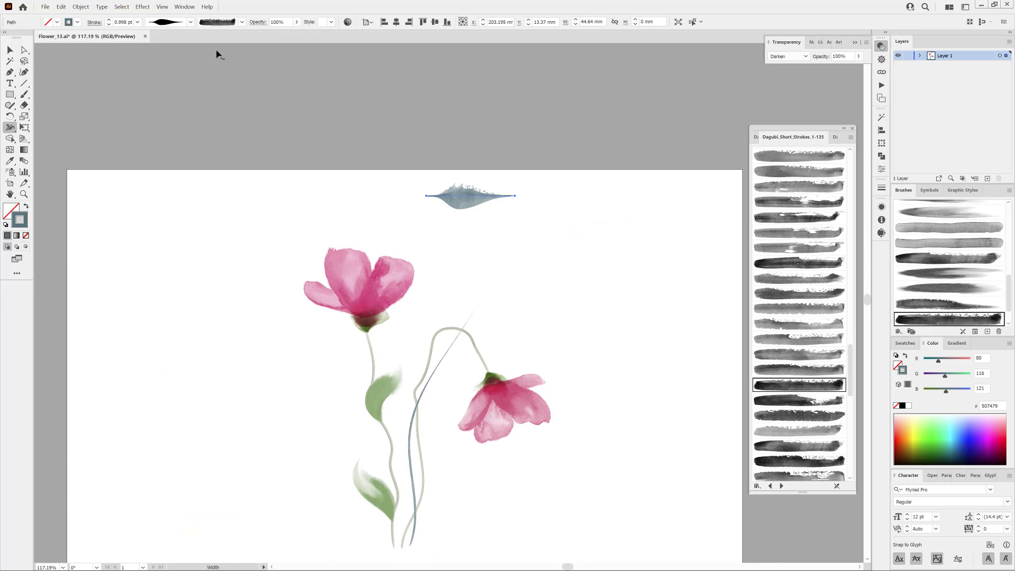
Save the stroke's tapered leaf shape as a reusable width profile.
left_click(191, 22)
left_click(162, 135)
left_click(525, 303)
Paint a leaf about 31 × 22 mm with the Short_Strokes_098 brush and attach it to the right side of the blue-grey stem's base.
left_click(24, 94)
key("ctrl+0")
key("ctrl+shift+a")
left_click(798, 415)
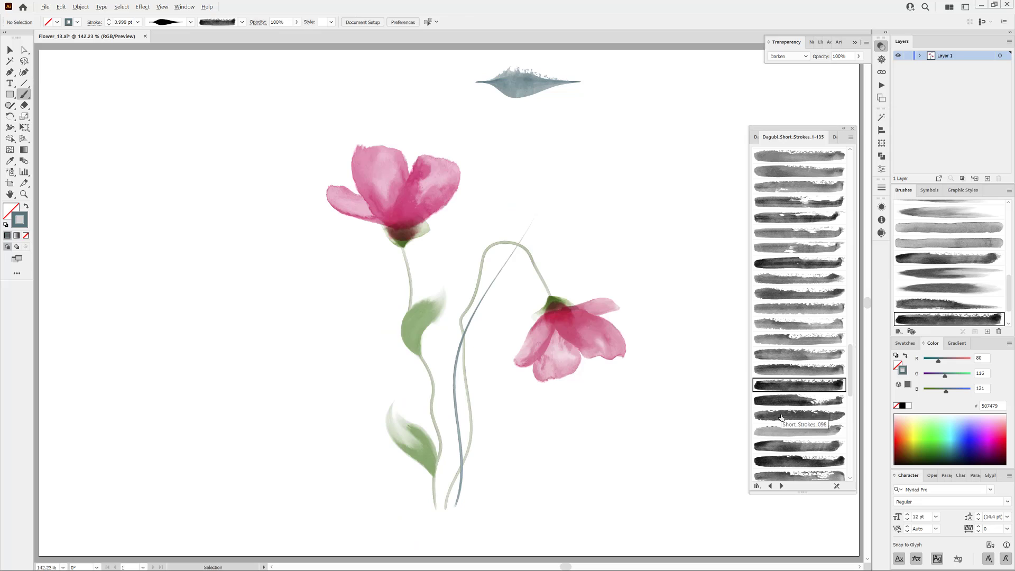
mouse_move(461, 485)
left_mouse_down()
mouse_move(509, 458)
mouse_move(517, 433)
mouse_move(502, 476)
mouse_move(531, 441)
left_mouse_up()
left_click(503, 476, "ctrl")
left_click_drag(498, 475, 506, 478)
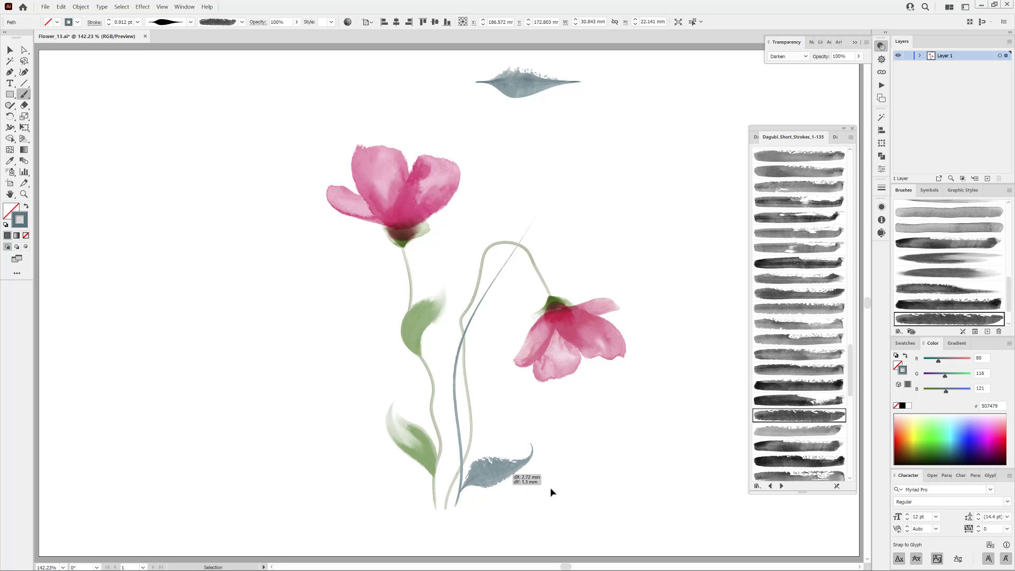
left_click(603, 485, "ctrl")
Paint a second leaf on the left side of the blue-grey stem and switch it to a darker short-stroke brush.
scroll(796, 403, "down", 5)
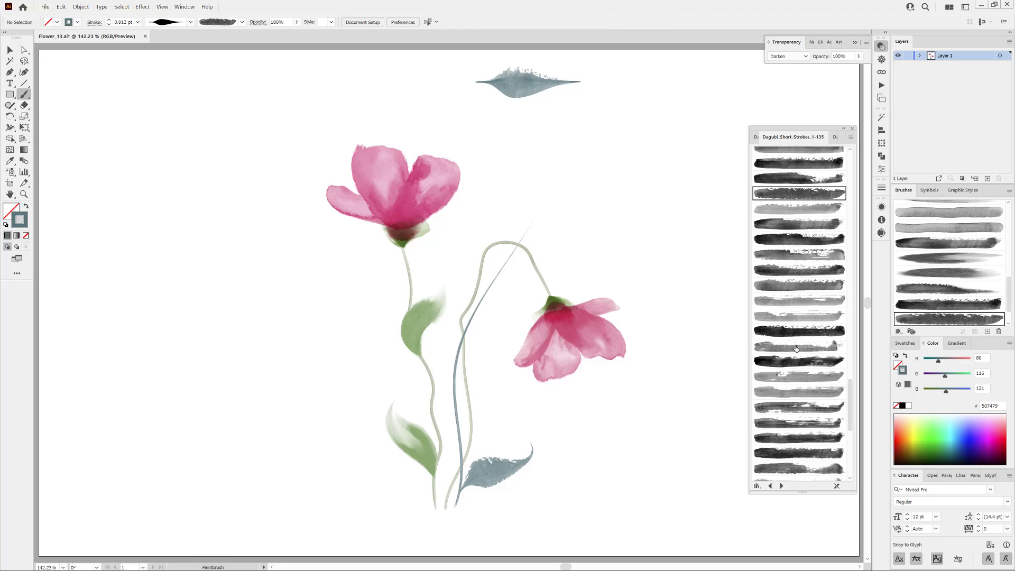
left_click(799, 286)
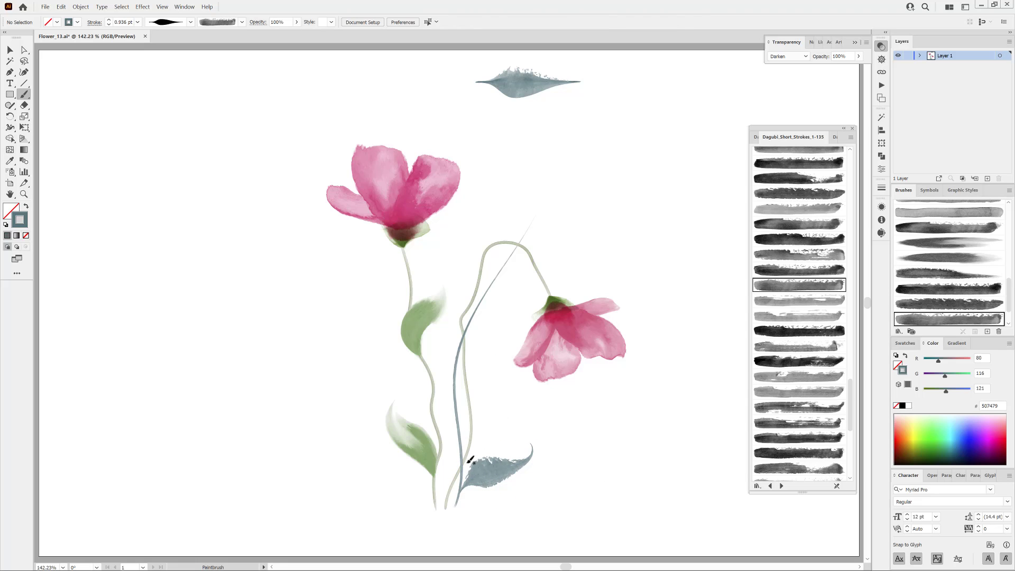
left_click_drag(423, 387, 422, 389)
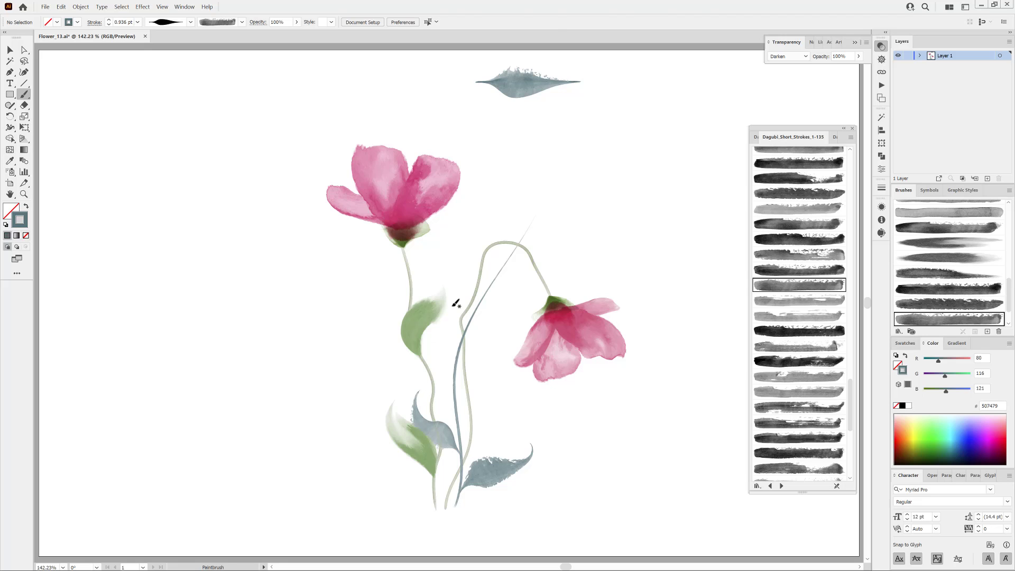
left_click(445, 429, "ctrl")
left_click(815, 337)
left_click(686, 401, "ctrl")
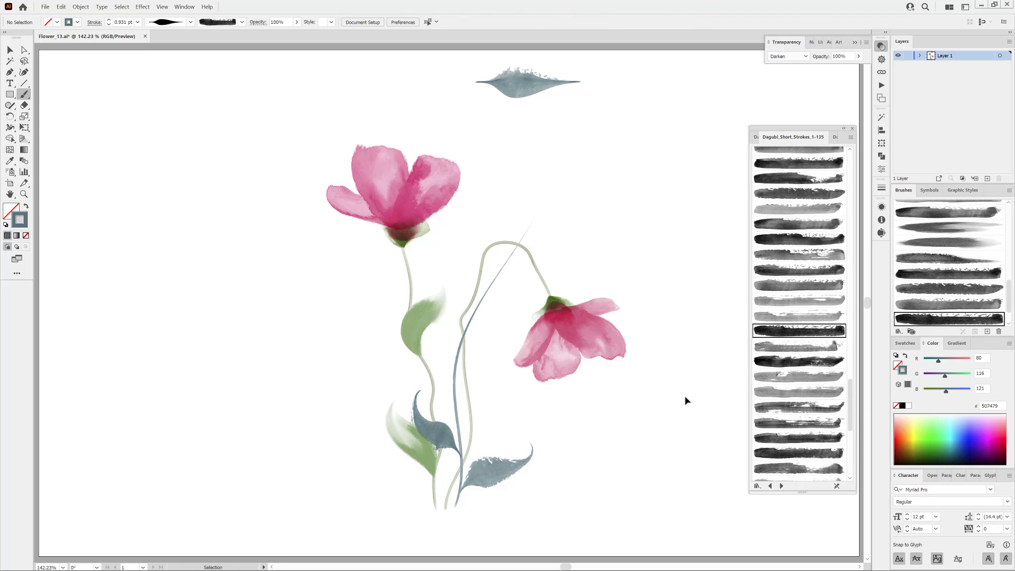
Paint two leaves with different short-stroke brushes along the blue-grey stem's middle, one on the right and a higher one on the left.
left_click(803, 361)
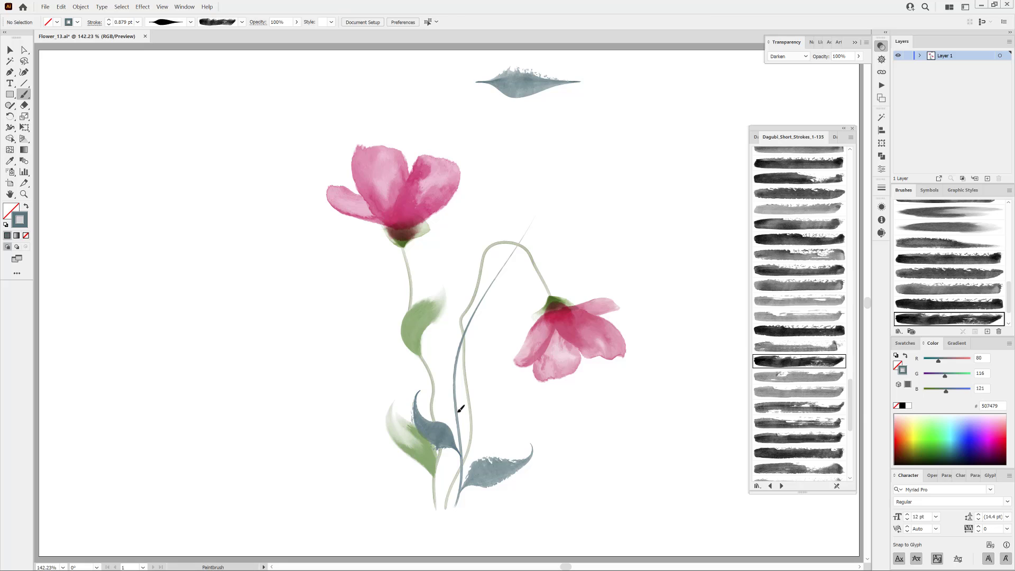
mouse_move(522, 347)
left_mouse_down()
mouse_move(471, 391)
mouse_move(505, 346)
left_mouse_up()
key("ctrl+z")
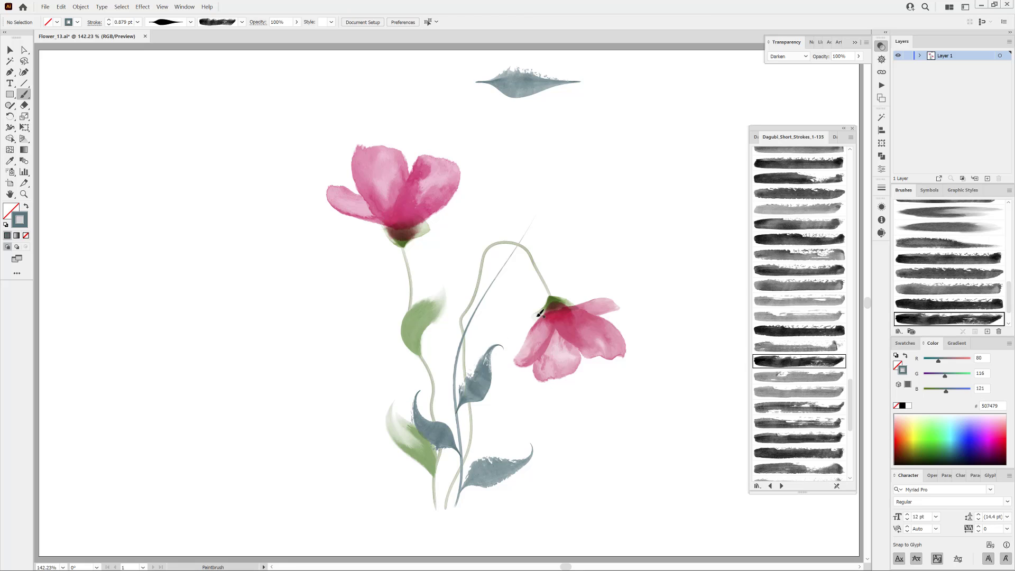
left_click(799, 404)
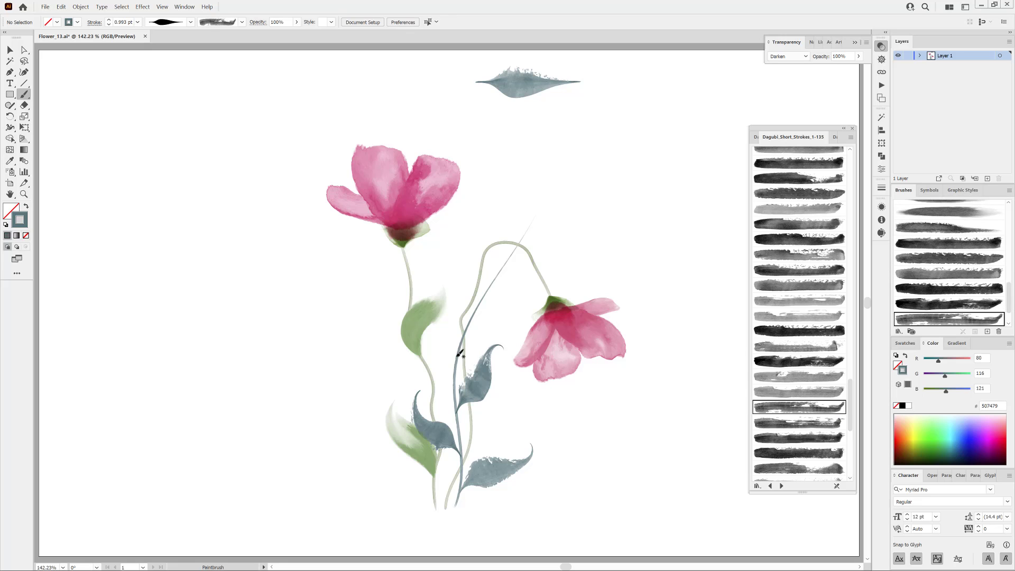
mouse_move(414, 319)
left_mouse_down()
mouse_move(472, 333)
mouse_move(473, 357)
left_mouse_up()
key("ctrl+shift+a")
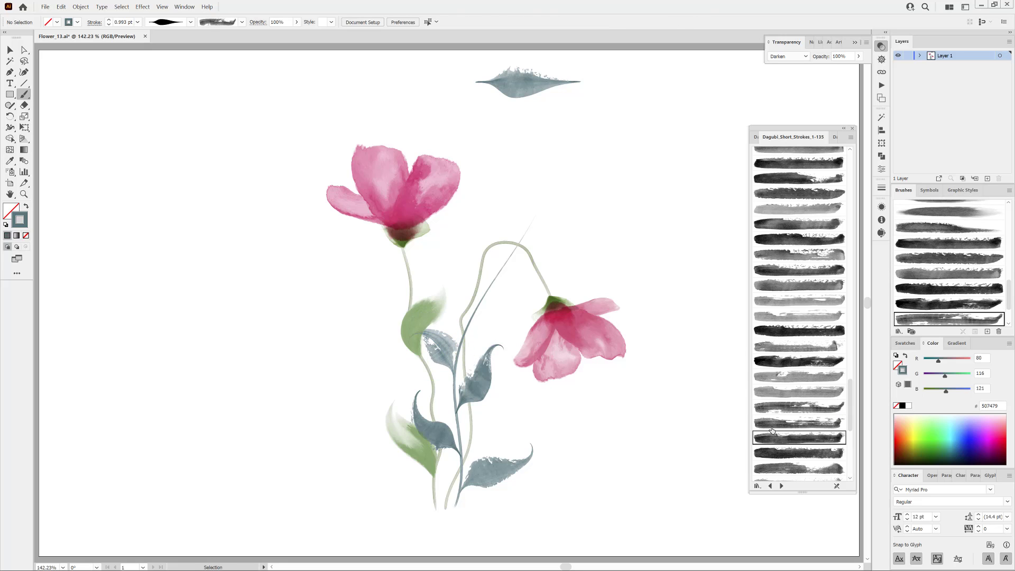
Paint two leaves with different short-stroke brushes on the blue-grey stem's upper part, one to the right and one pointing up on the left.
left_click(798, 437)
left_click_drag(528, 264, 529, 263)
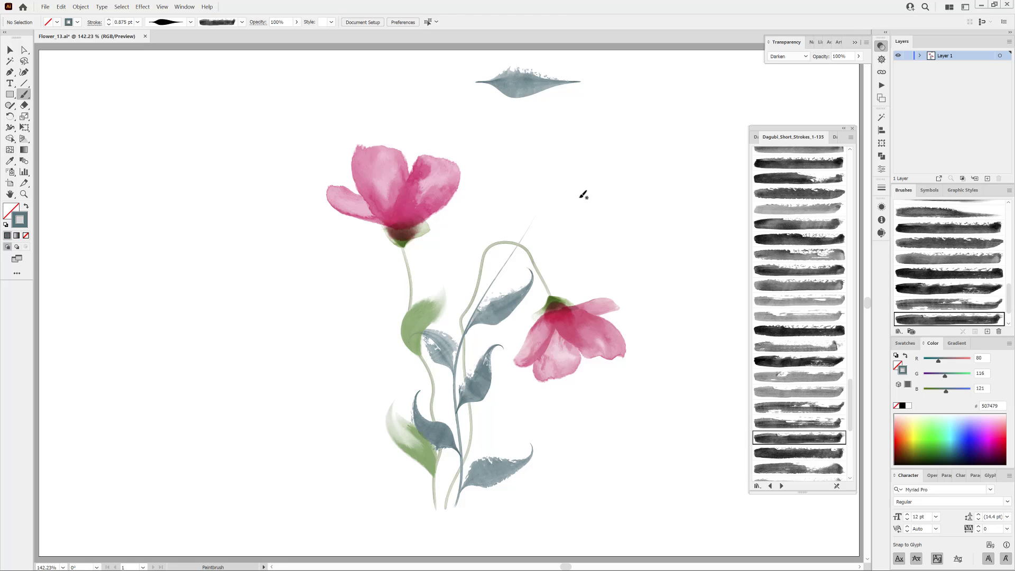
key("ctrl")
left_click(671, 224, "ctrl")
left_click(801, 454)
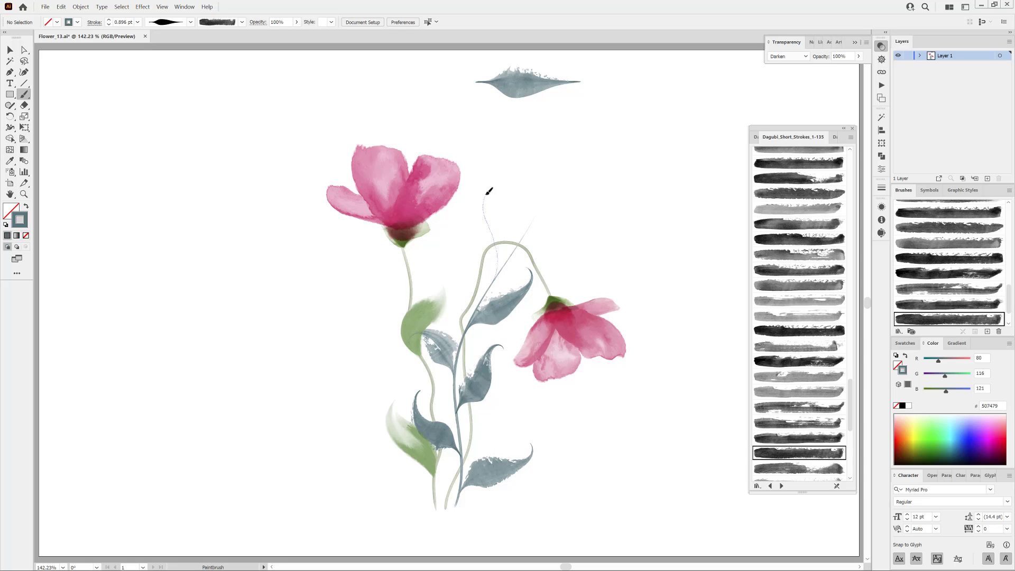
left_click_drag(487, 193, 491, 189)
Paint a leaf about 25 × 26 mm at the tip of the blue-grey stem with another dark short-stroke brush.
scroll(834, 405, "down", 4)
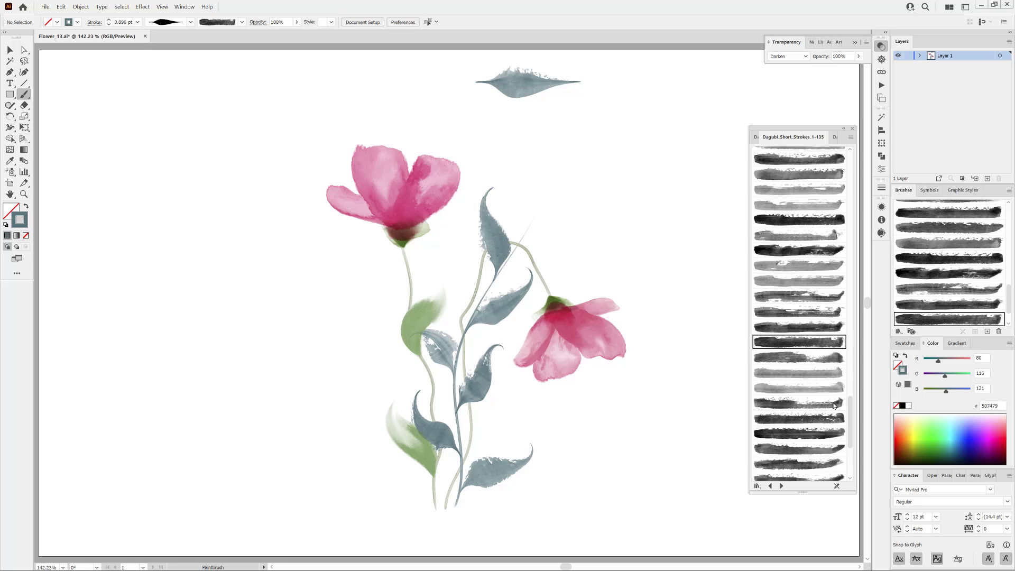
left_click(798, 434)
left_click_drag(560, 201, 581, 180)
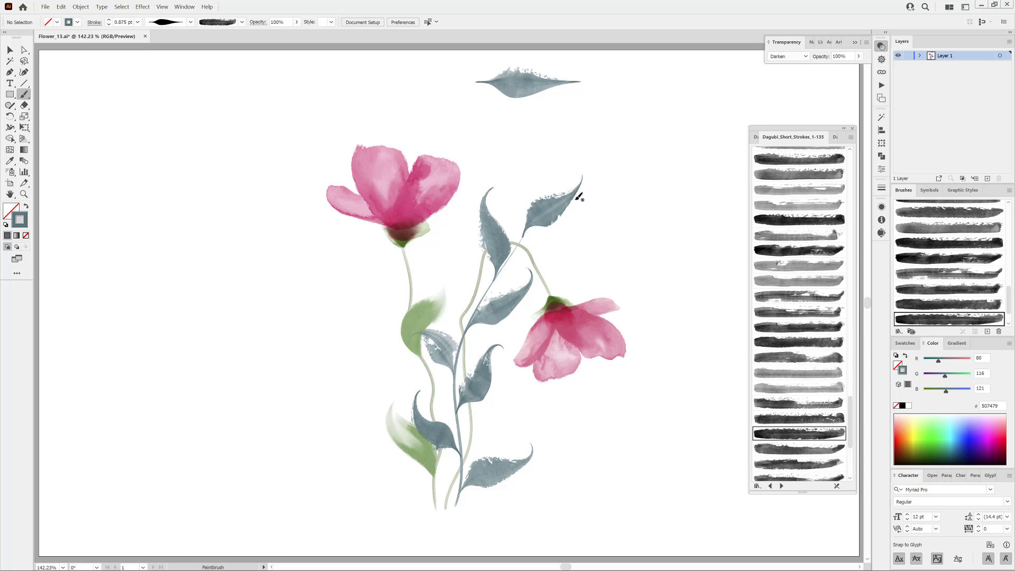
left_click(655, 217, "ctrl")
Select the blue-grey branch's leaves together, from the tip leaf down to the lowest one beside the stem.
left_click(9, 52)
left_click(553, 222)
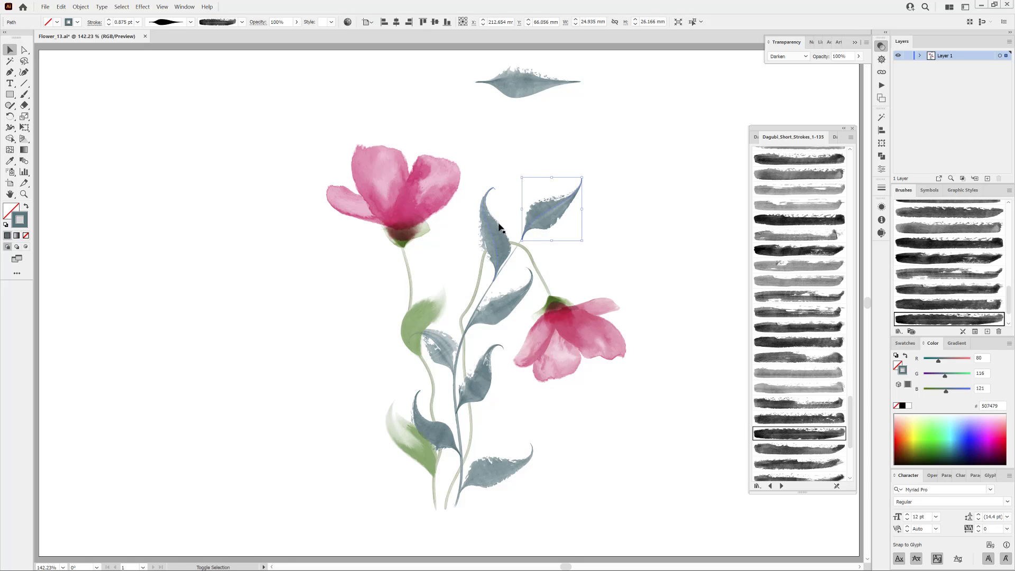
left_click(491, 227, "shift")
left_click(447, 356, "shift")
left_click(487, 393, "shift")
left_click(449, 432, "shift")
left_click(497, 479, "shift")
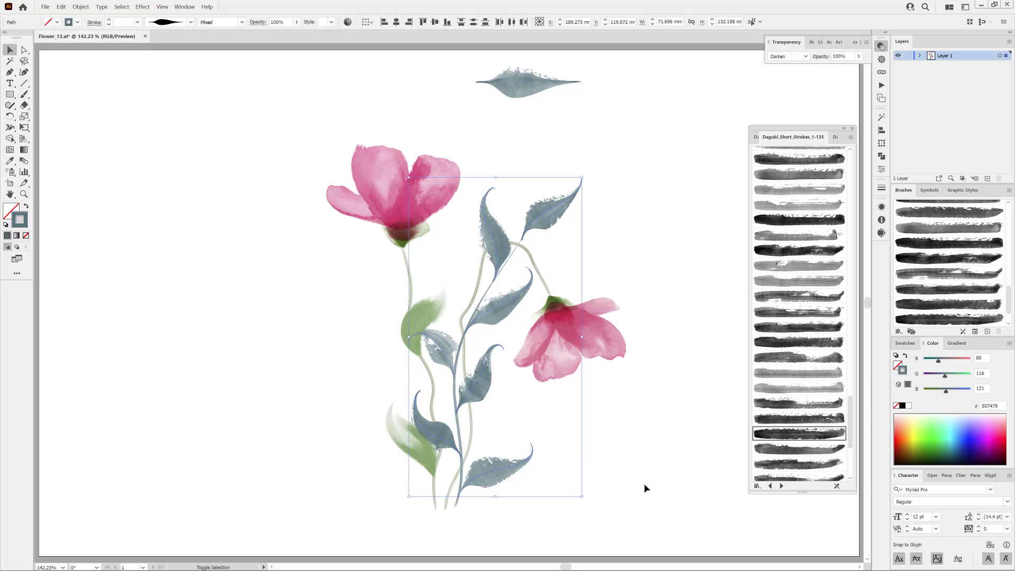
Try the Multiply blend mode on the selected leaves and return them to Darken.
left_click(780, 59)
left_click(793, 91)
left_click(791, 57)
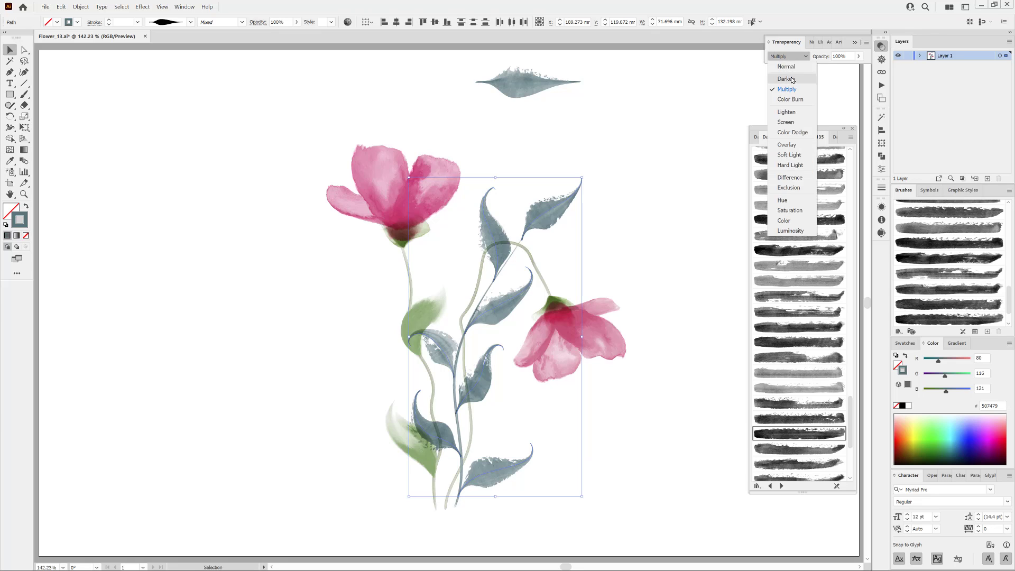
left_click(791, 80)
Darken the selected leaves' stroke colour to a deep teal, RGB 47, 90, 87, and deselect them.
left_click(941, 378, "shift")
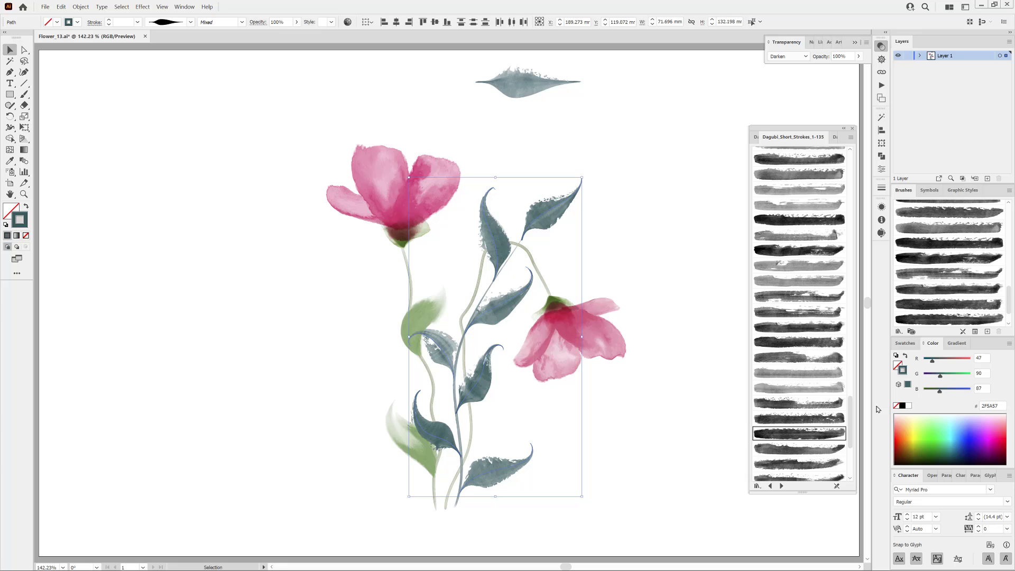
left_click(679, 405)
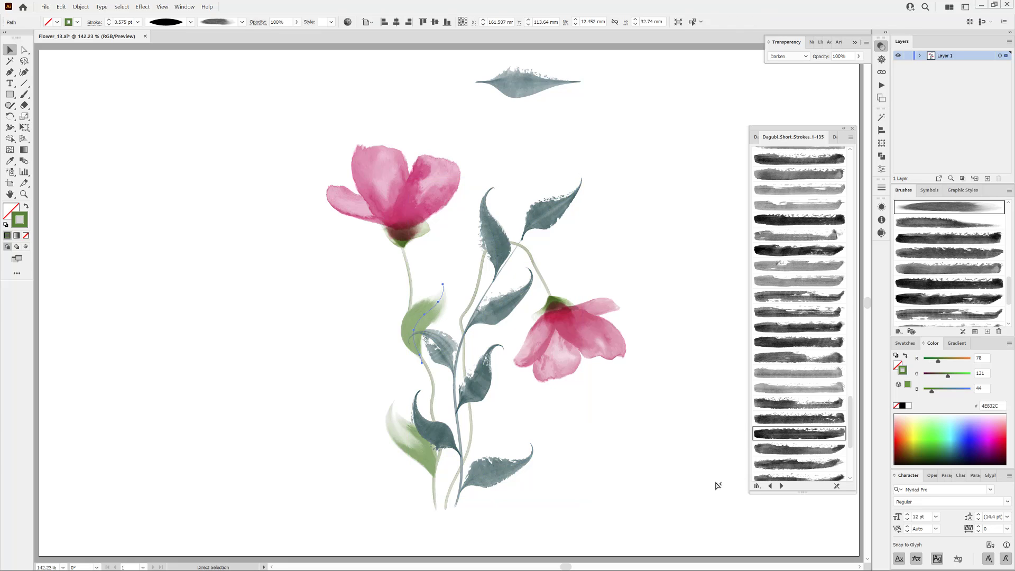
Paint a green leaf to the right of the drooping flower's lower stem with a Dagubi Stamps Washes brush at 0.497 pt.
left_click(833, 138)
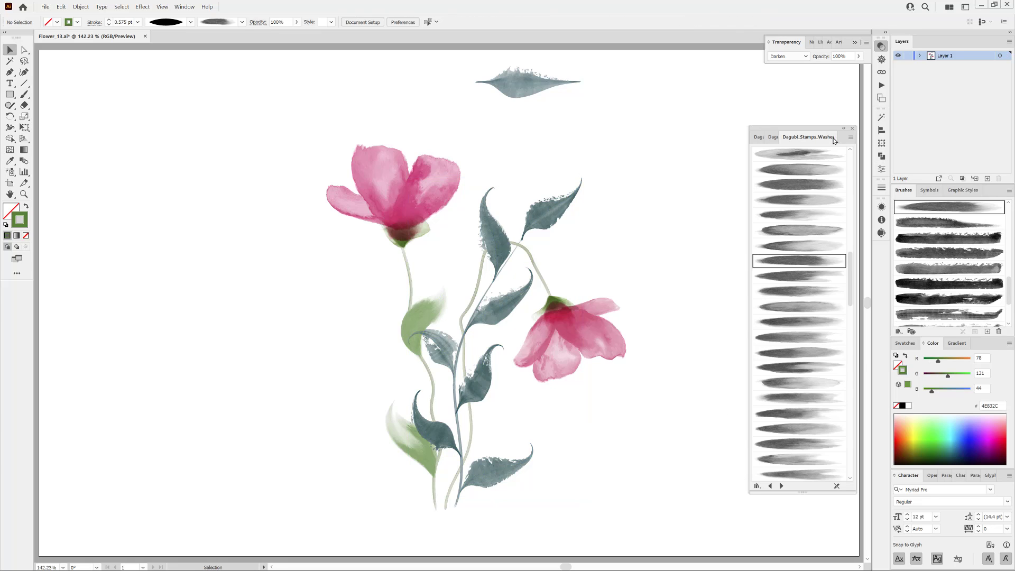
left_click(817, 357)
left_click(24, 94)
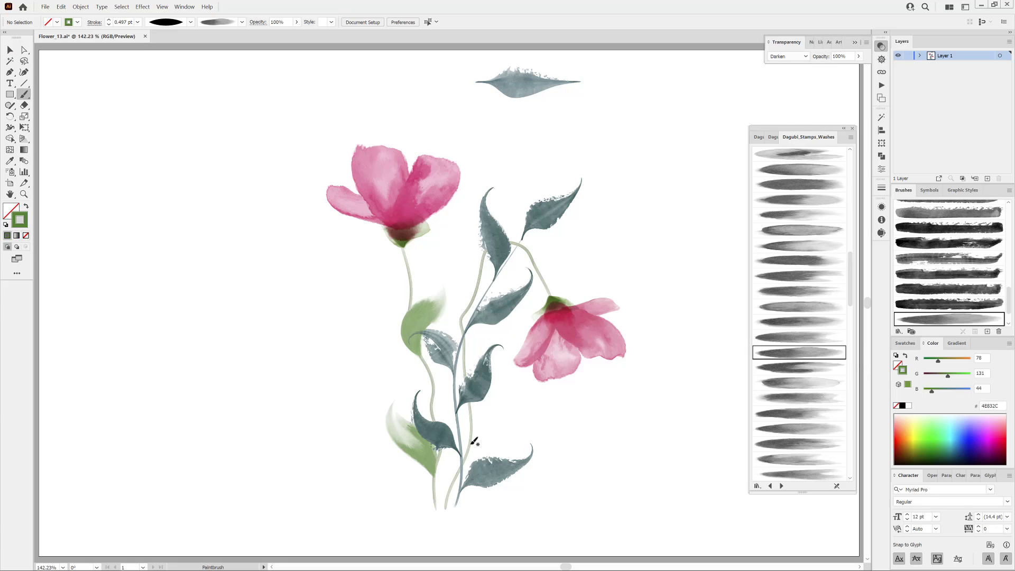
mouse_move(527, 390)
left_mouse_down()
mouse_move(482, 424)
mouse_move(536, 402)
left_mouse_up()
key("ctrl+z")
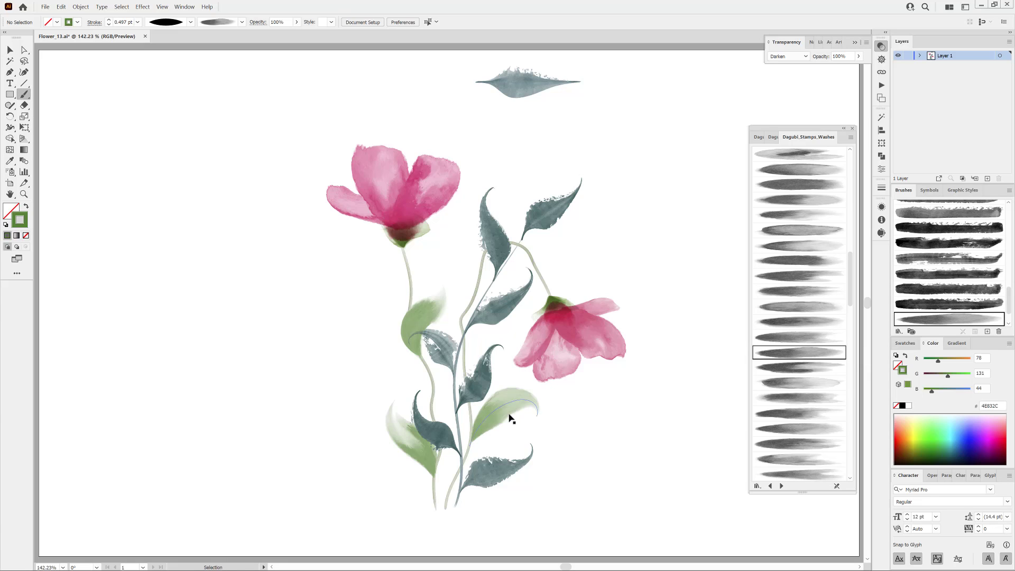
left_click(522, 419, "ctrl")
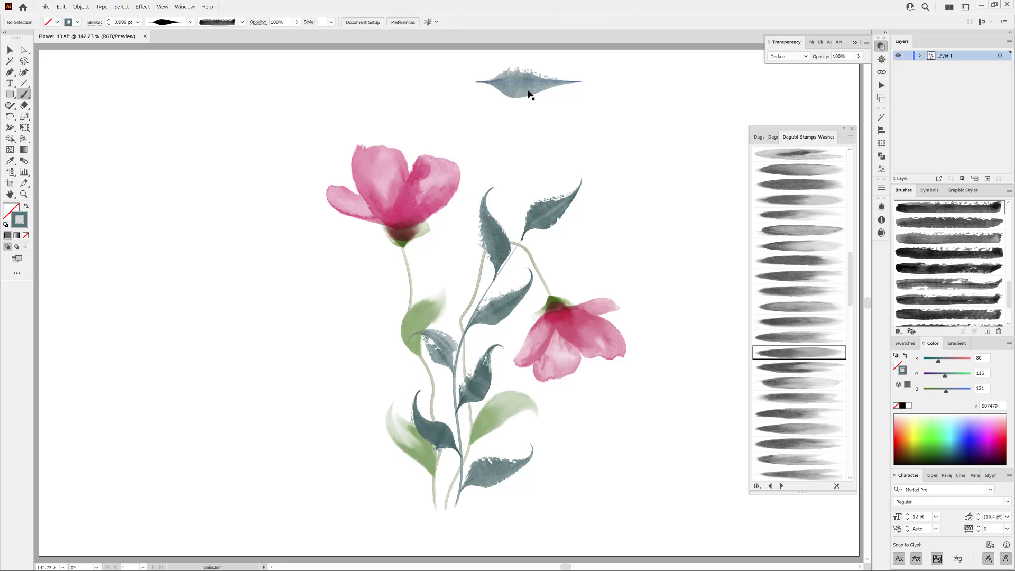
Move the spare blue-grey sample leaf from above the bouquet to the artboard's lower-left corner.
mouse_move(528, 93)
left_mouse_down()
mouse_move(281, 526)
mouse_move(258, 508)
mouse_move(128, 515)
left_mouse_up()
left_click(233, 528, "ctrl")
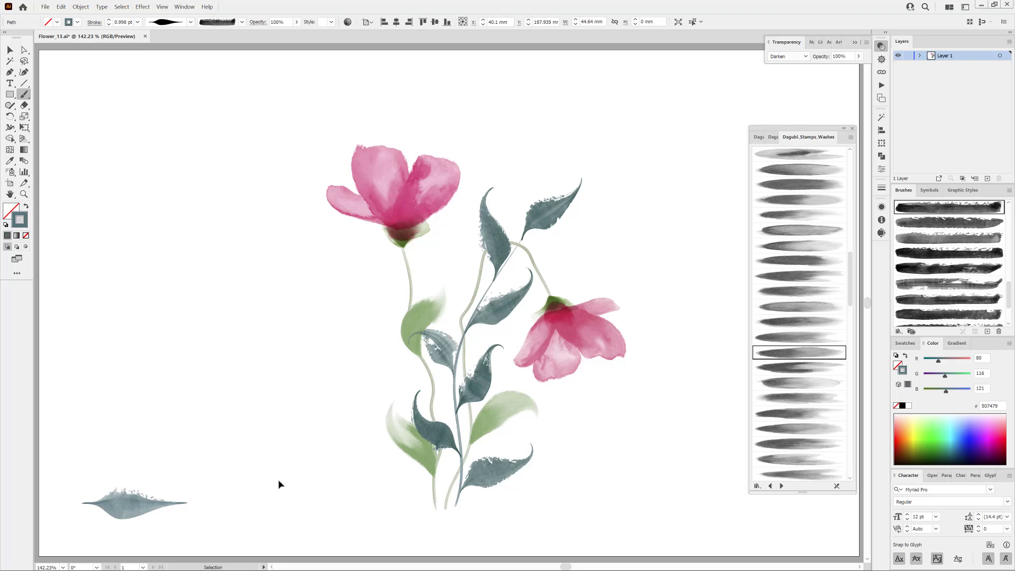
left_click(279, 485, "ctrl")
Load the Dagubi watercolour splatter brush library and go to its middle range of brushes.
left_click(898, 331)
mouse_move(930, 385)
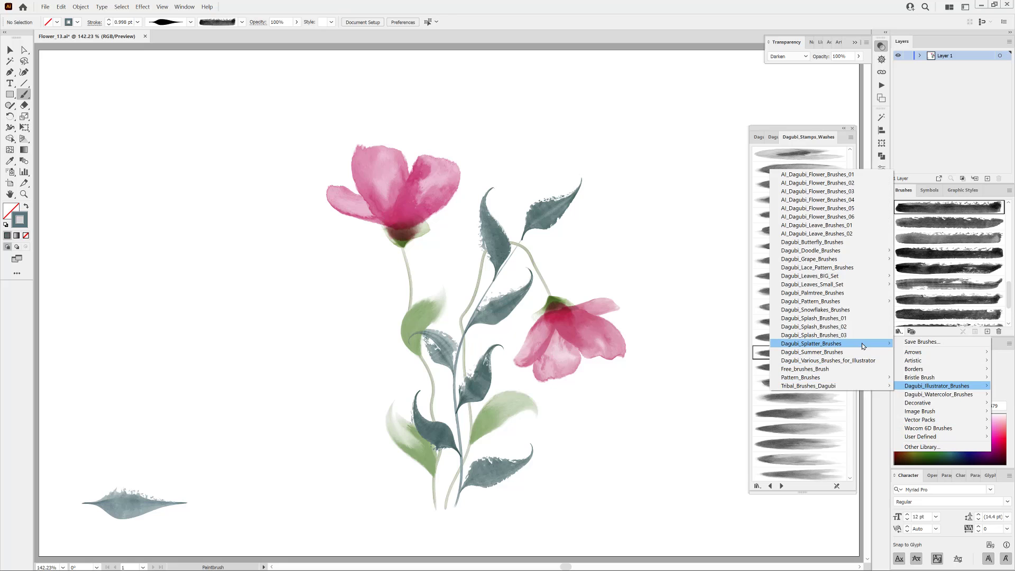
mouse_move(825, 344)
left_click(730, 371)
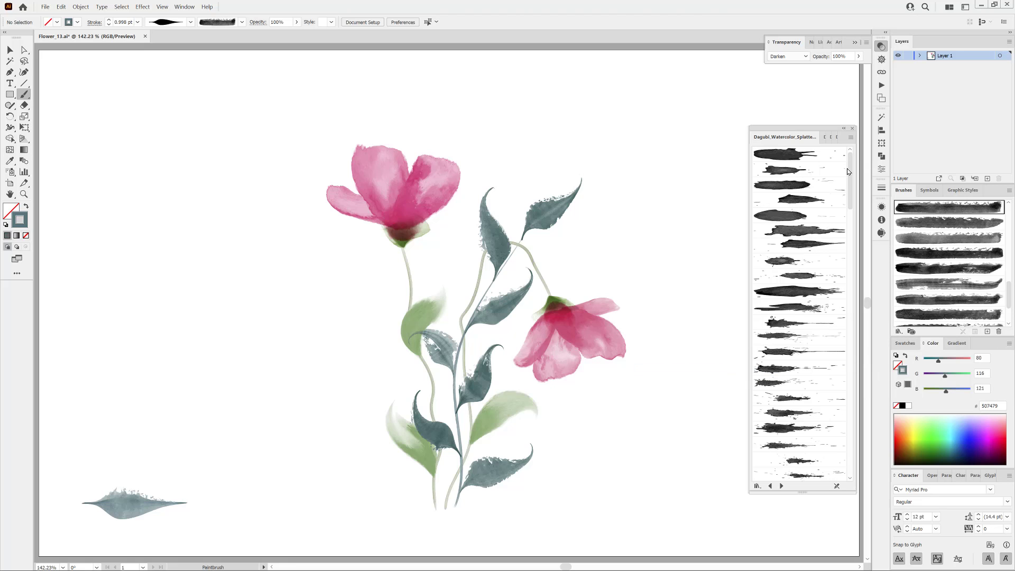
mouse_move(847, 171)
left_mouse_down()
mouse_move(848, 274)
mouse_move(848, 264)
left_mouse_up()
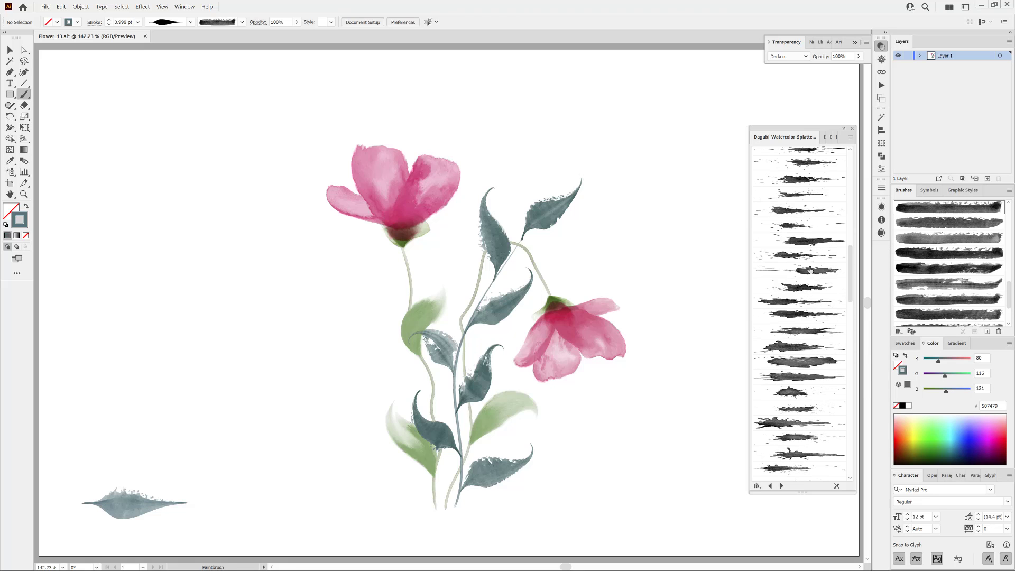
Paint a splatter off the upper flower's right petal with a splatter brush, using the petal's pink lightened to E06998.
left_click(458, 179, "ctrl")
left_click(670, 110, "ctrl")
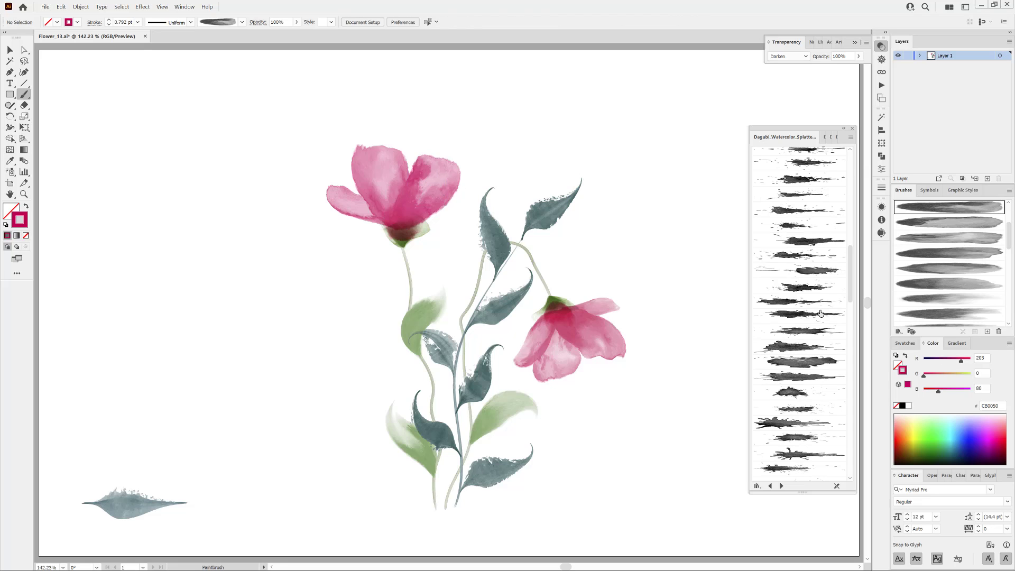
left_click(808, 257)
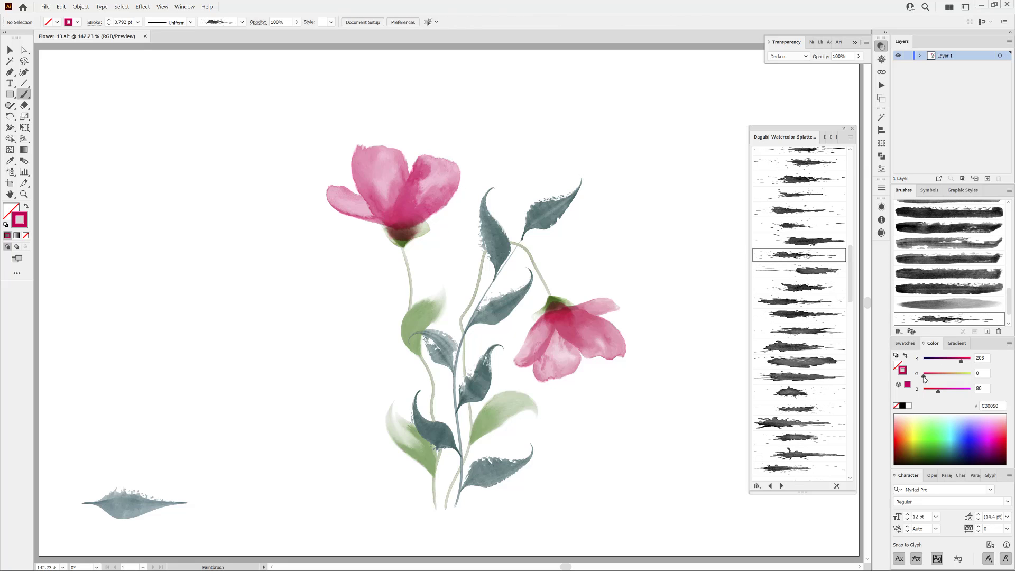
left_click_drag(924, 377, 943, 375)
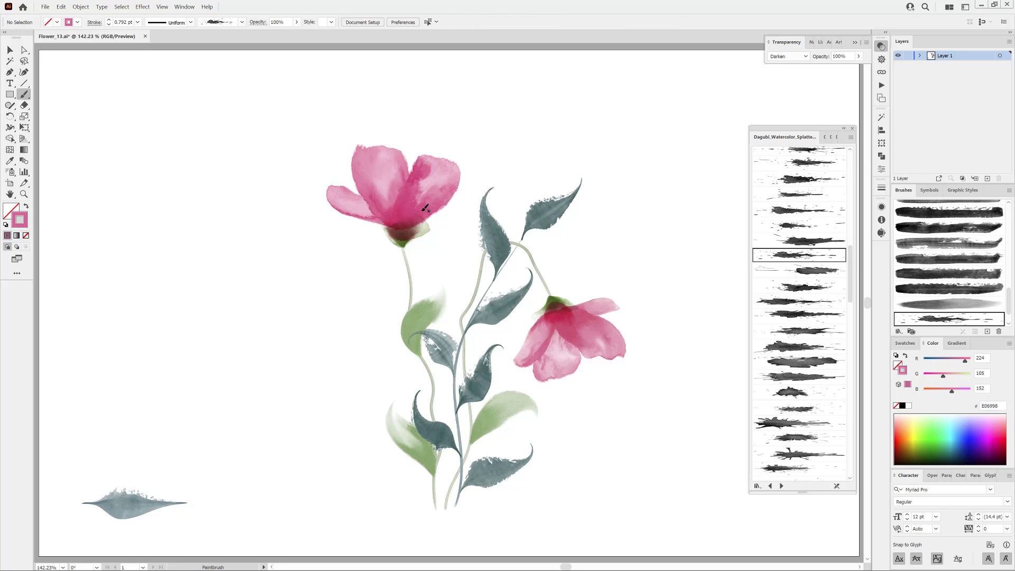
mouse_move(454, 183)
left_mouse_down()
mouse_move(517, 180)
mouse_move(483, 164)
left_mouse_up()
key("ctrl+shift+a")
Paint a pink splatter on the drooping flower's upper right petal, switch it to a denser splatter brush and adjust its position.
scroll(814, 233, "up", 4)
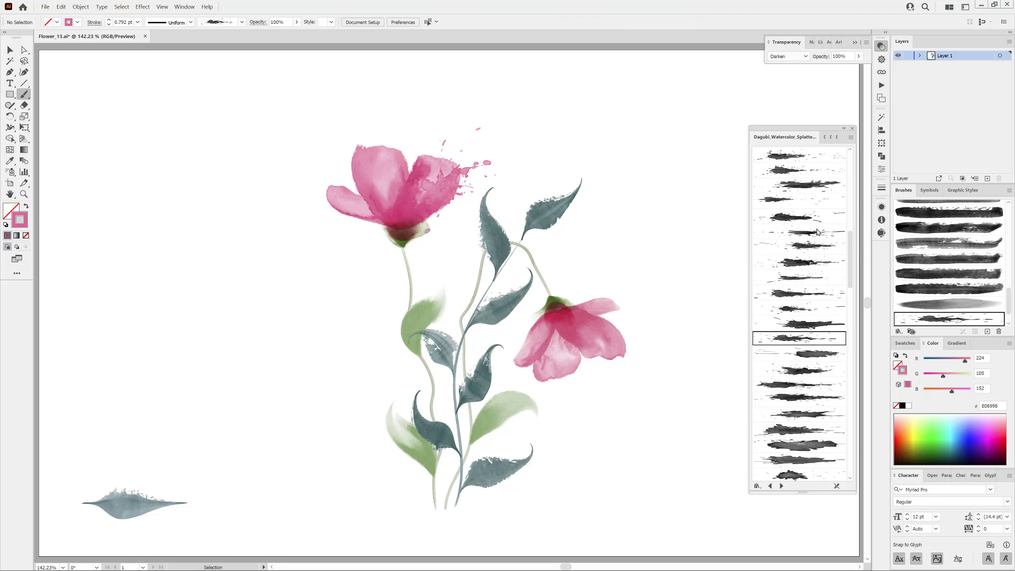
scroll(800, 158, "up", 3)
left_click(811, 195)
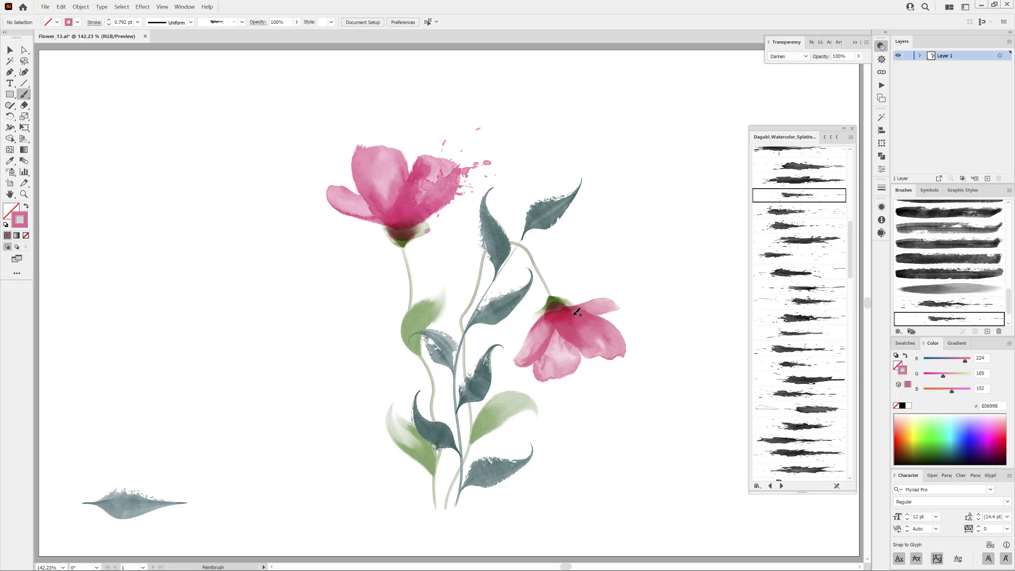
left_click_drag(618, 280, 556, 318)
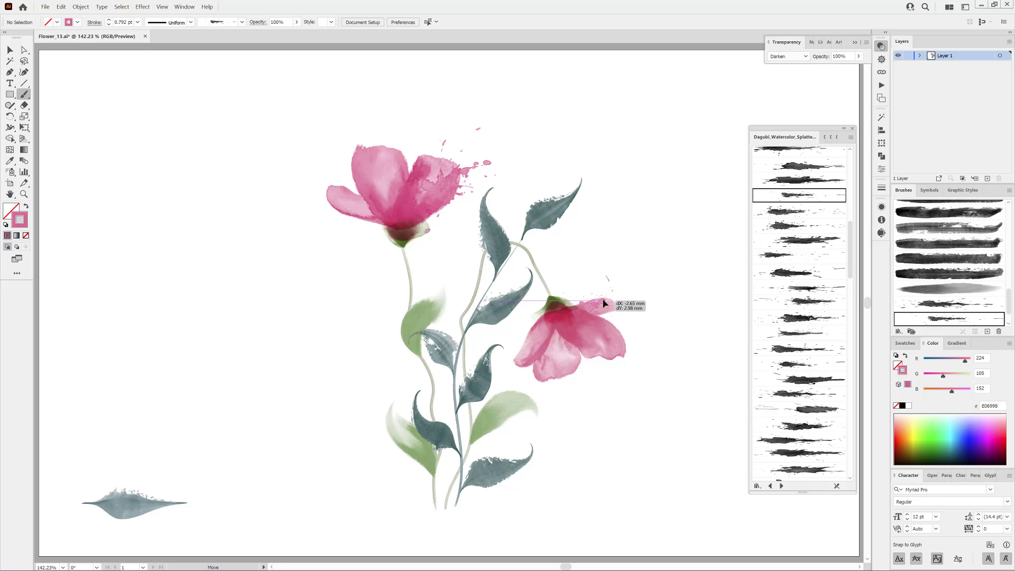
left_click(810, 166)
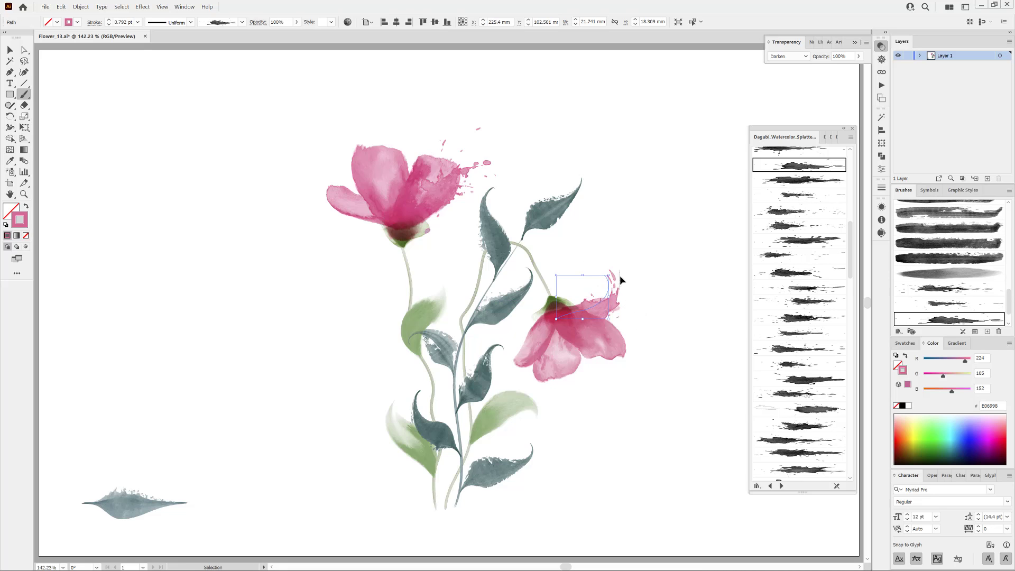
mouse_move(619, 283)
left_mouse_down()
mouse_move(628, 263)
mouse_move(588, 311)
mouse_move(622, 264)
left_mouse_up()
Apply another splatter brush with a 1 pt stroke to the drooping flower's splatter, then enlarge and rotate it above the petal.
scroll(839, 222, "up", 5)
scroll(839, 222, "up", 3)
left_click(801, 165)
left_click_drag(581, 295, 573, 301)
left_click_drag(621, 259, 608, 245)
Try further splatter brushes on the drooping flower's splatter, keep a thin one and move it down-left towards the calyx.
scroll(817, 227, "up", 4)
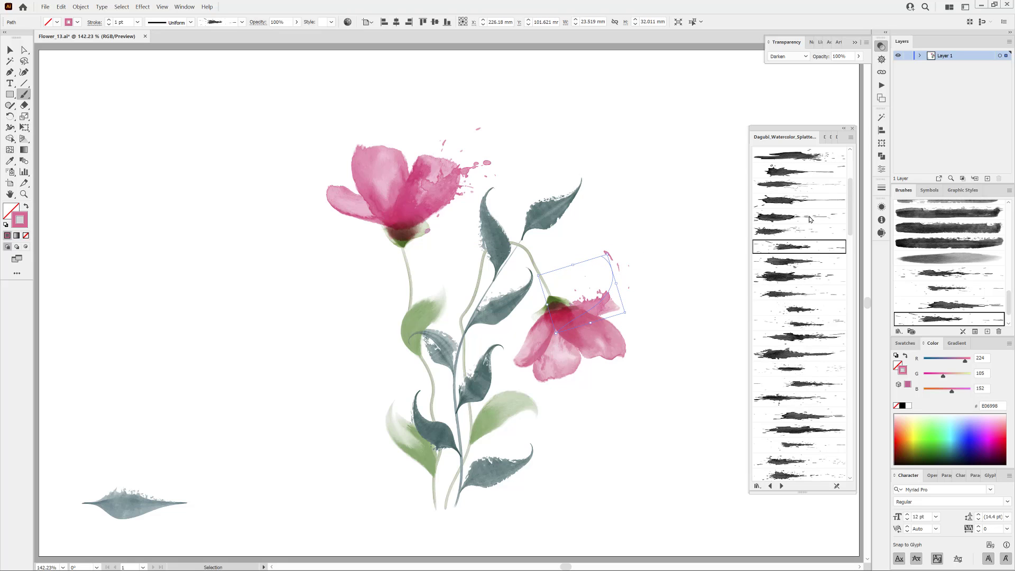
scroll(817, 226, "down", 6)
left_click(788, 322)
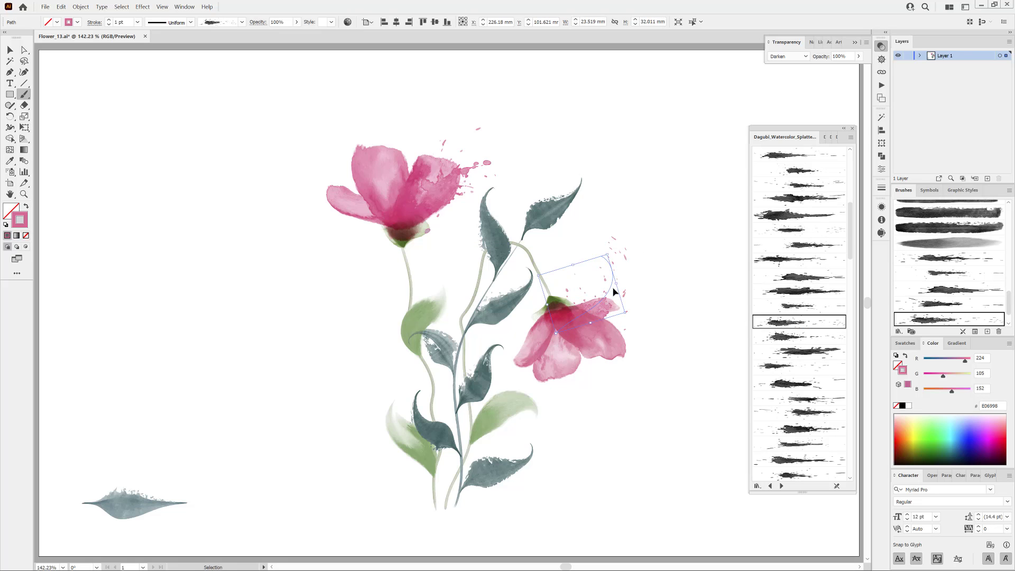
scroll(798, 359, "down", 2)
left_click(800, 371)
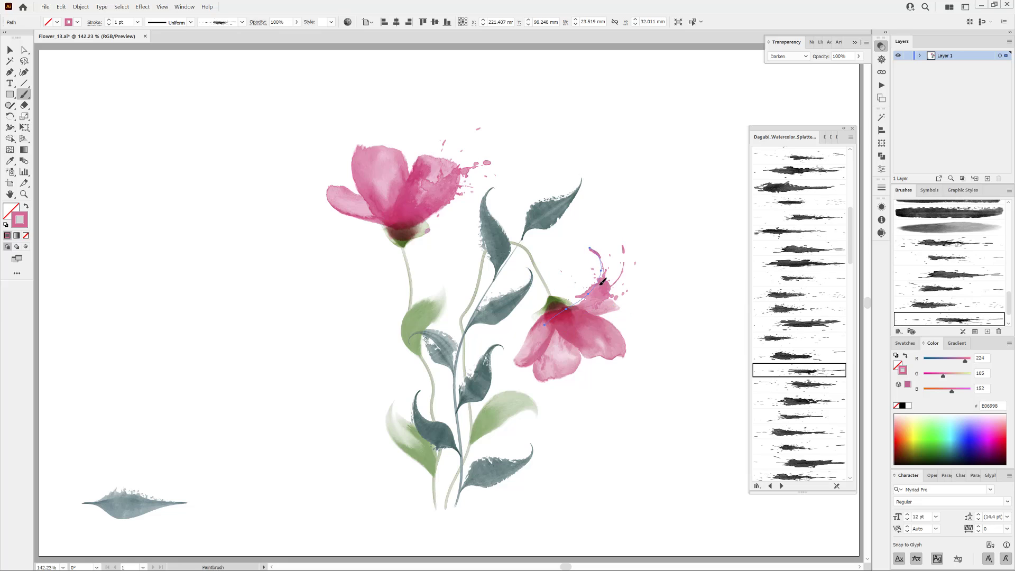
left_click_drag(603, 282, 580, 301)
left_click(690, 271)
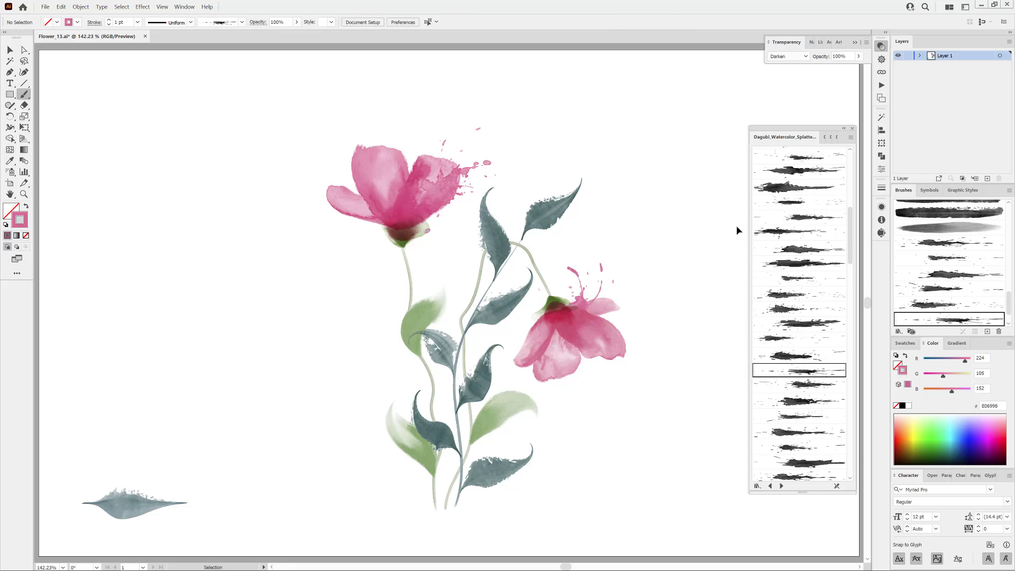
Paint a splatter across the lower left green leaf with a thin splatter brush, using the green leaves' 4E832C at 0.575 pt.
scroll(814, 372, "down", 5)
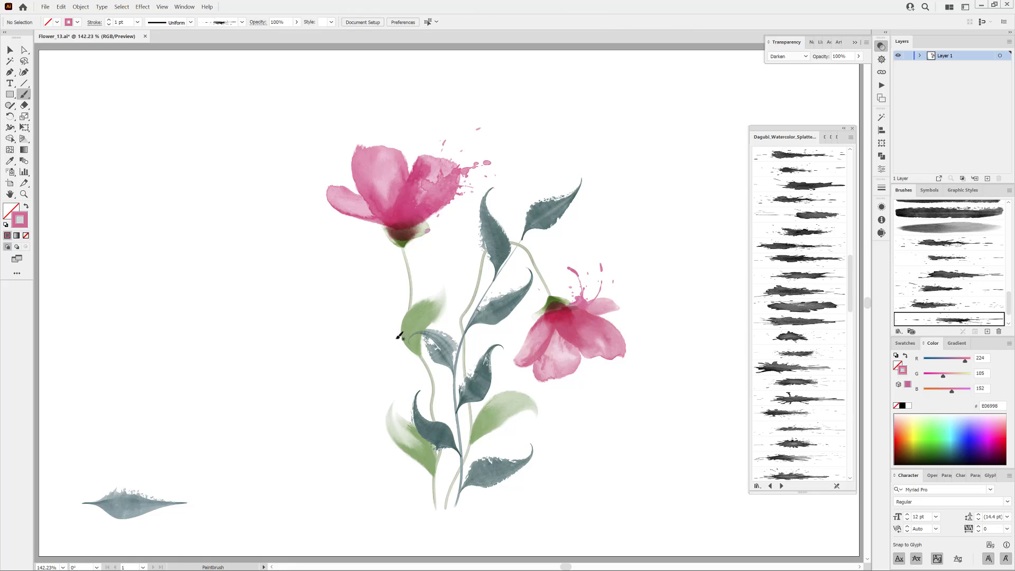
left_click(408, 331, "ctrl")
left_click(354, 329, "ctrl")
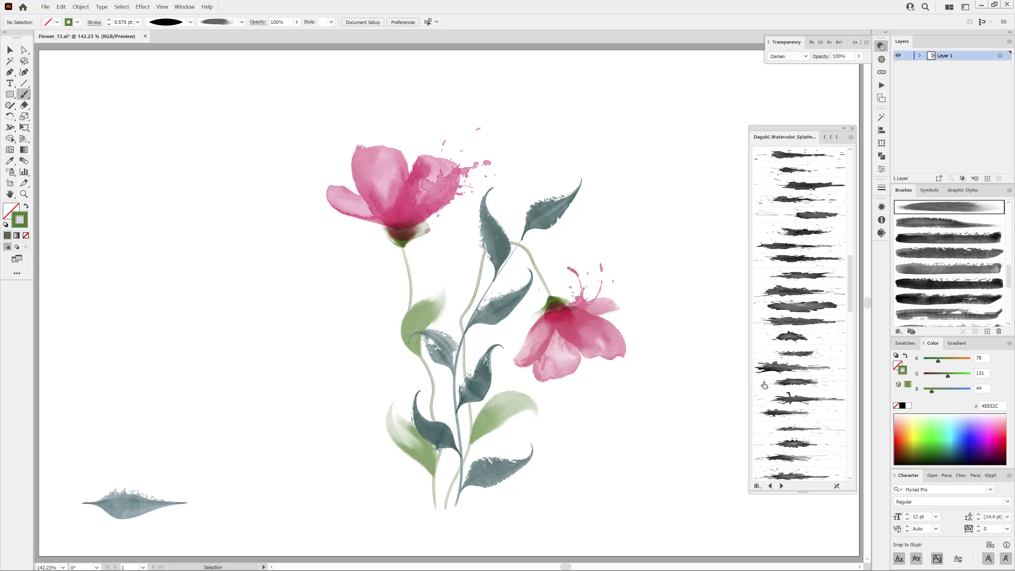
left_click(797, 430)
left_click_drag(383, 444, 428, 473)
Rotate and stretch the green splatter to about 32 × 13 mm and lighten its colour to RGB 107, 151, 78.
left_click_drag(369, 436, 366, 443)
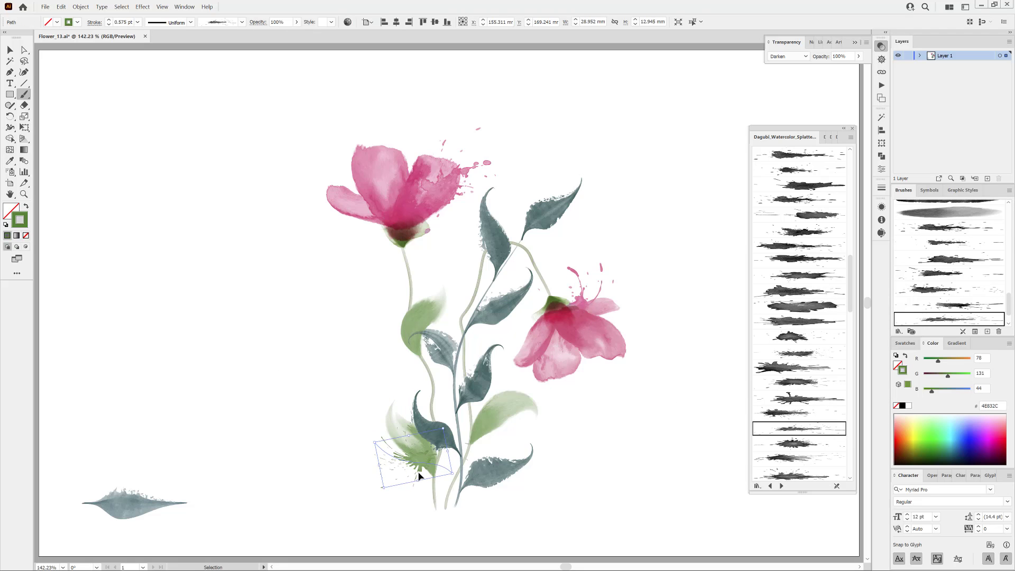
left_click_drag(418, 470, 420, 469)
left_click_drag(950, 378, 953, 378)
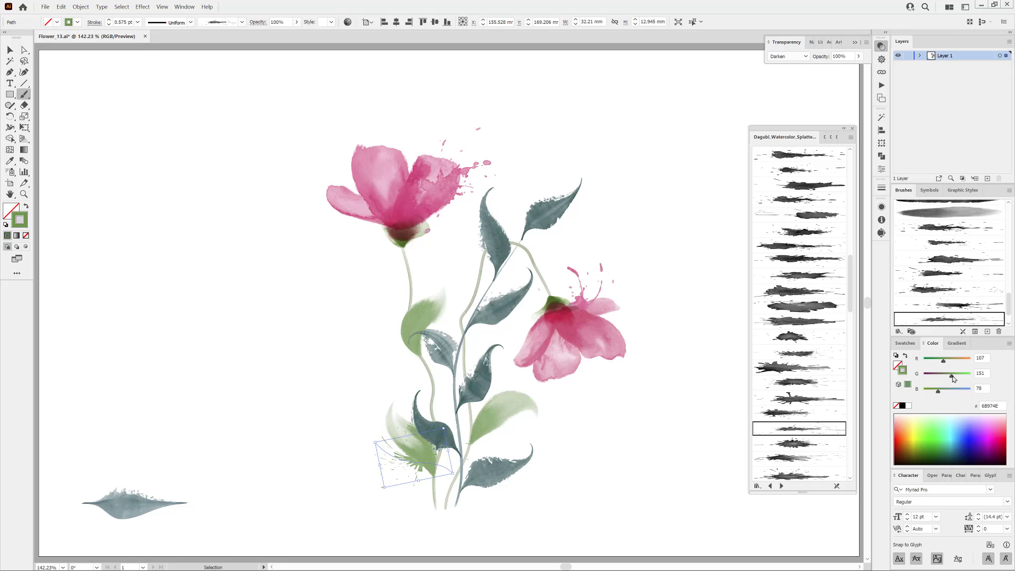
left_click(706, 454, "ctrl")
Paint a light green splatter over the lower right green leaf with a different splatter brush.
scroll(813, 410, "down", 1)
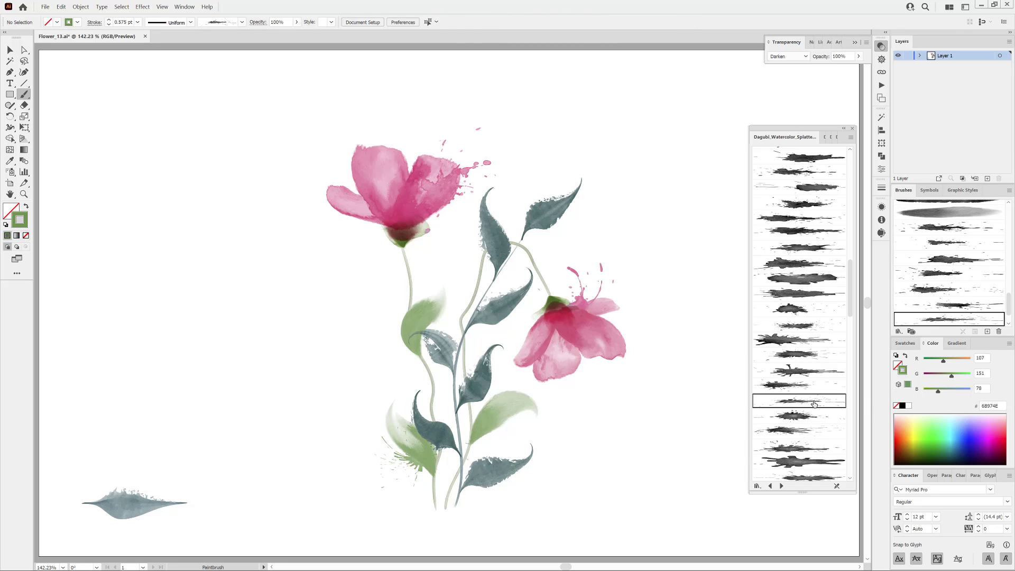
left_click(811, 171)
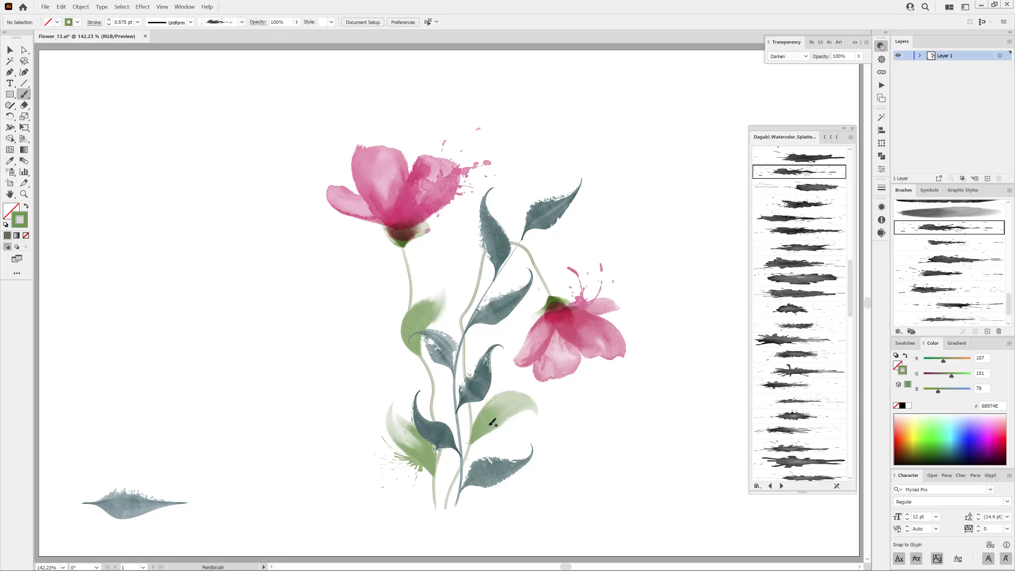
mouse_move(515, 422)
left_mouse_down()
mouse_move(550, 421)
mouse_move(489, 426)
mouse_move(537, 416)
mouse_move(500, 428)
left_mouse_up()
left_click(645, 458, "ctrl")
Paint green speckles down the lower stems with a fine splatter brush in Multiply mode at 1 pt and adjust their position.
left_click_drag(848, 275, 849, 431)
left_click(811, 396)
left_click(788, 56)
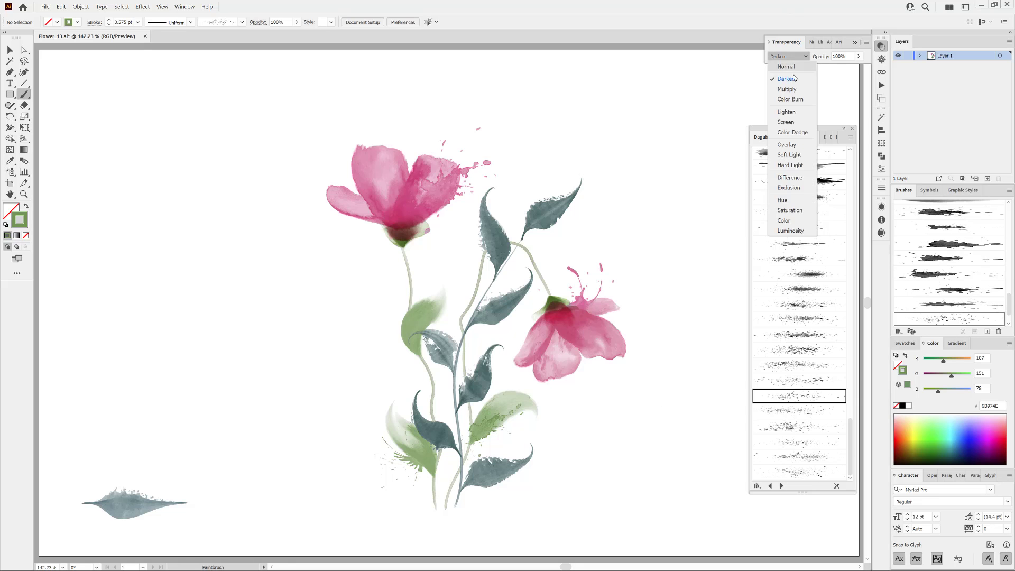
left_click(788, 90)
left_click_drag(485, 396, 433, 522)
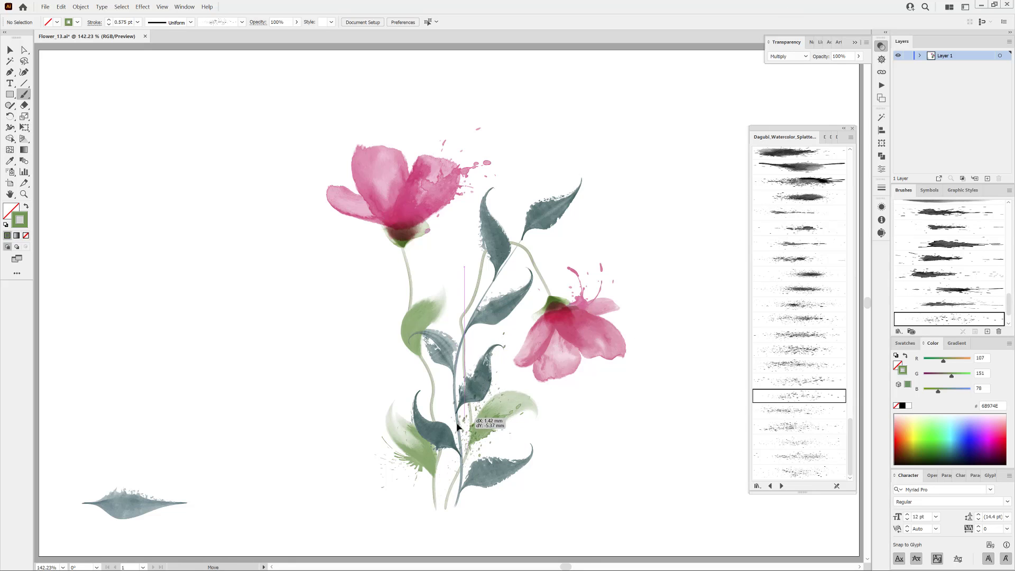
mouse_move(475, 447)
left_mouse_down()
mouse_move(471, 469)
mouse_move(479, 466)
left_mouse_up()
left_click(667, 459, "ctrl")
Paint speckles along a stroke about 24 × 76 mm over the lower left leaves with another fine splatter brush, coloured ochre D09752.
left_click(907, 437)
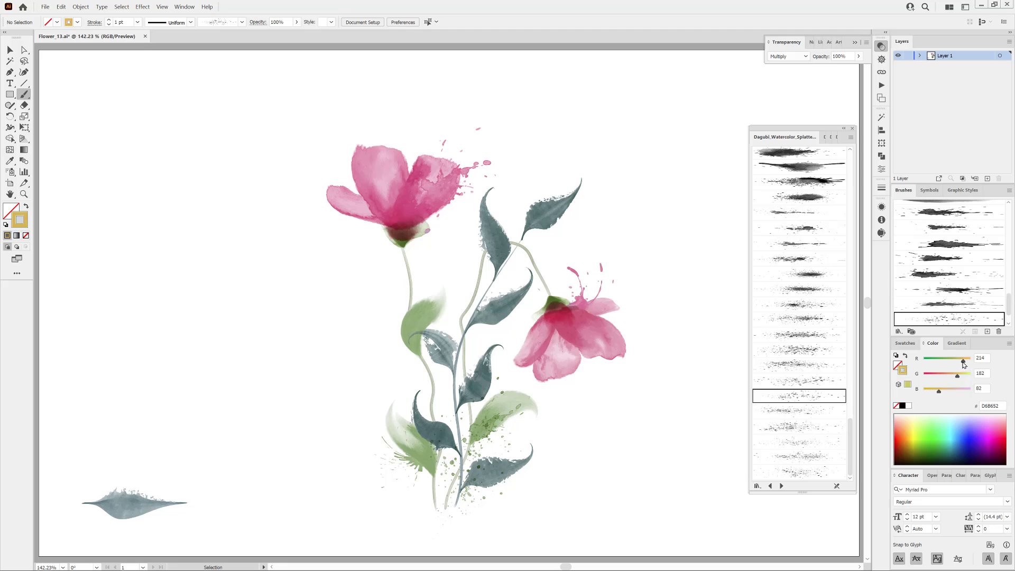
left_click(811, 415)
mouse_move(391, 334)
left_mouse_down()
mouse_move(394, 501)
mouse_move(450, 513)
left_mouse_up()
left_click_drag(956, 375, 952, 377)
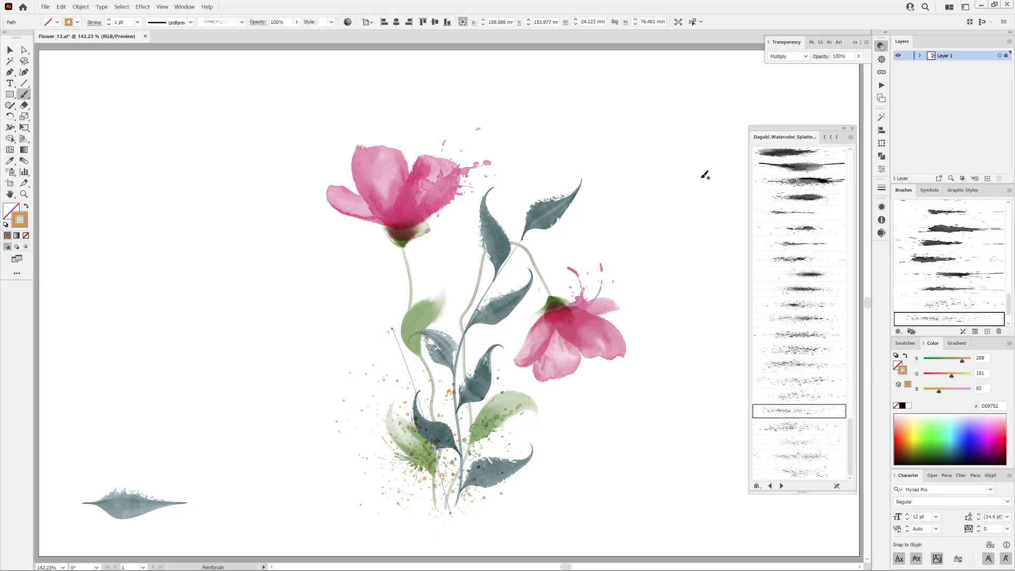
left_click(673, 140, "ctrl")
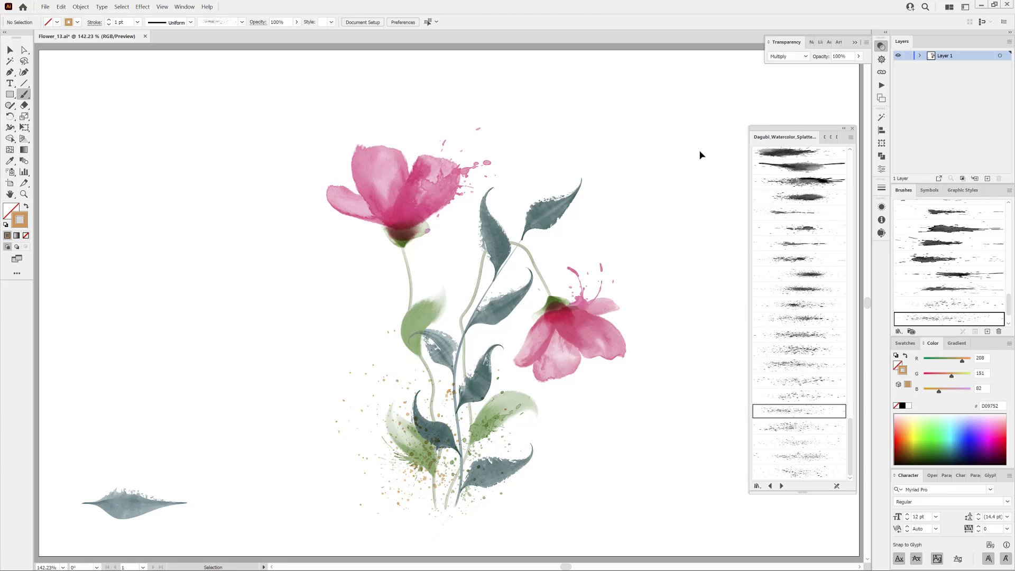
Review the paths inside Layer 1 and delete all unused brushes from the document.
left_click(920, 56)
scroll(1008, 95, "down", 5)
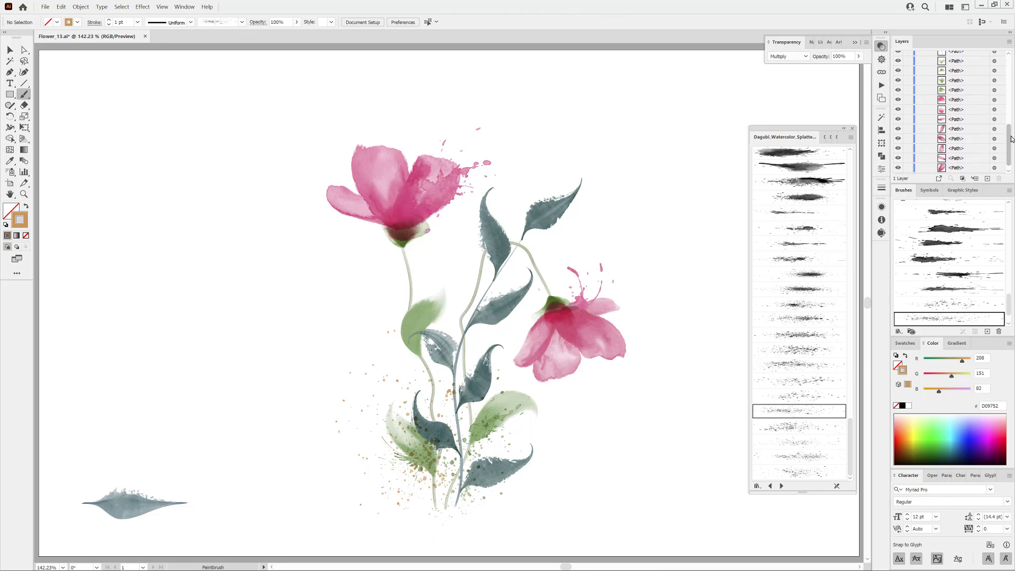
left_click_drag(1012, 101, 1011, 57)
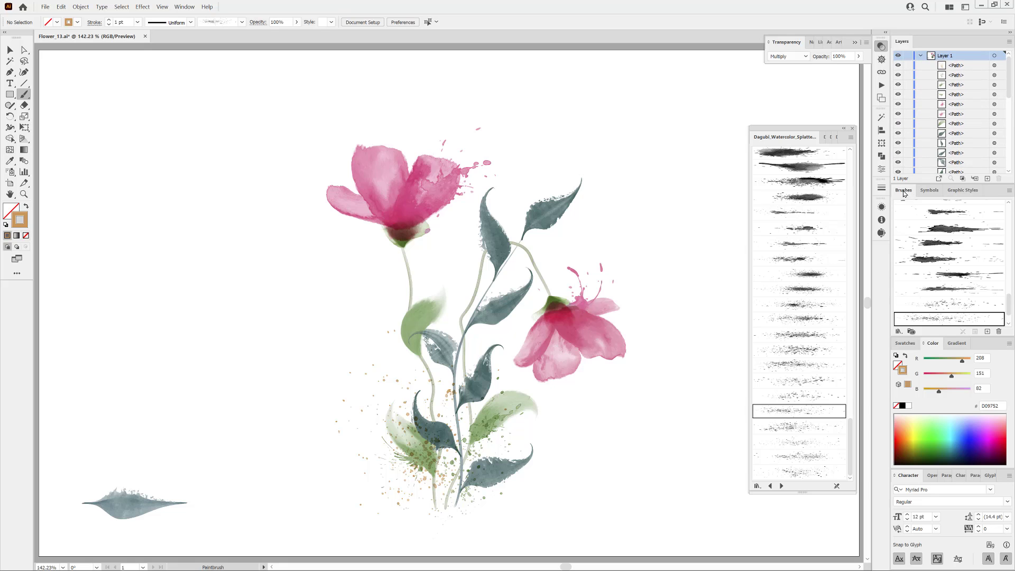
left_click(1010, 194)
left_click(966, 232)
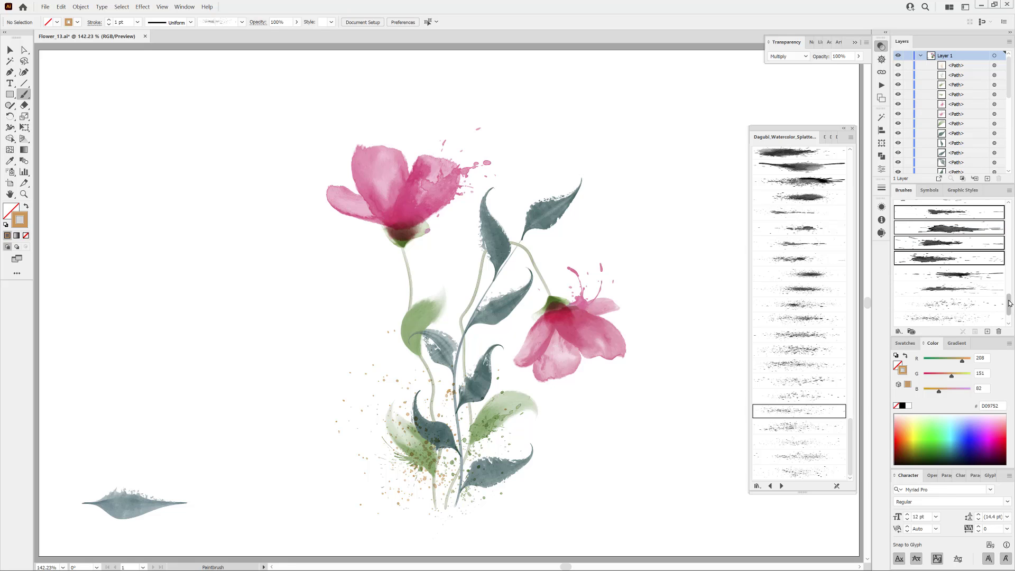
mouse_move(1008, 303)
left_mouse_down()
mouse_move(1009, 215)
mouse_move(1008, 302)
left_mouse_up()
left_click(999, 331)
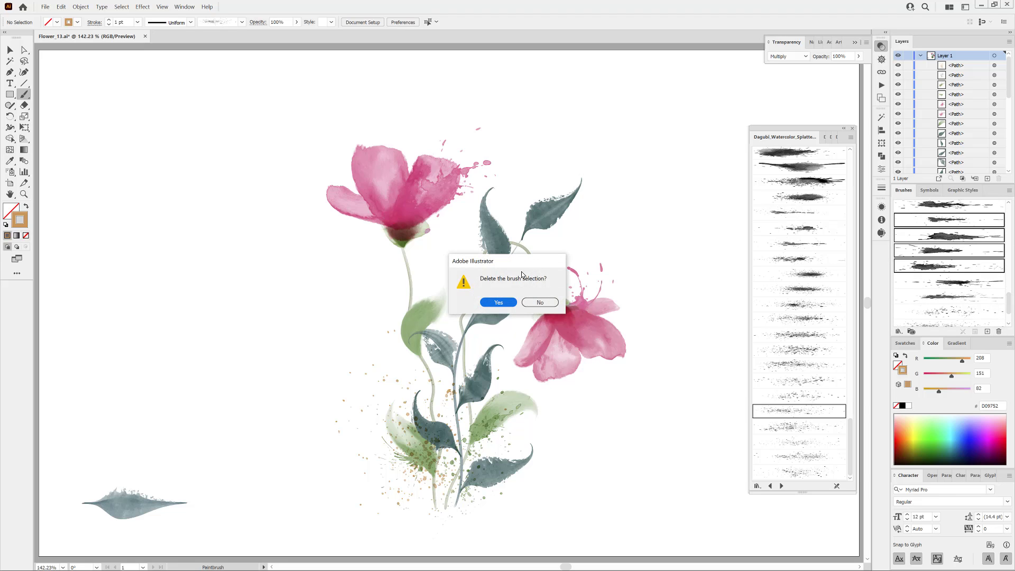
left_click(499, 303)
left_click_drag(1008, 309, 1010, 214)
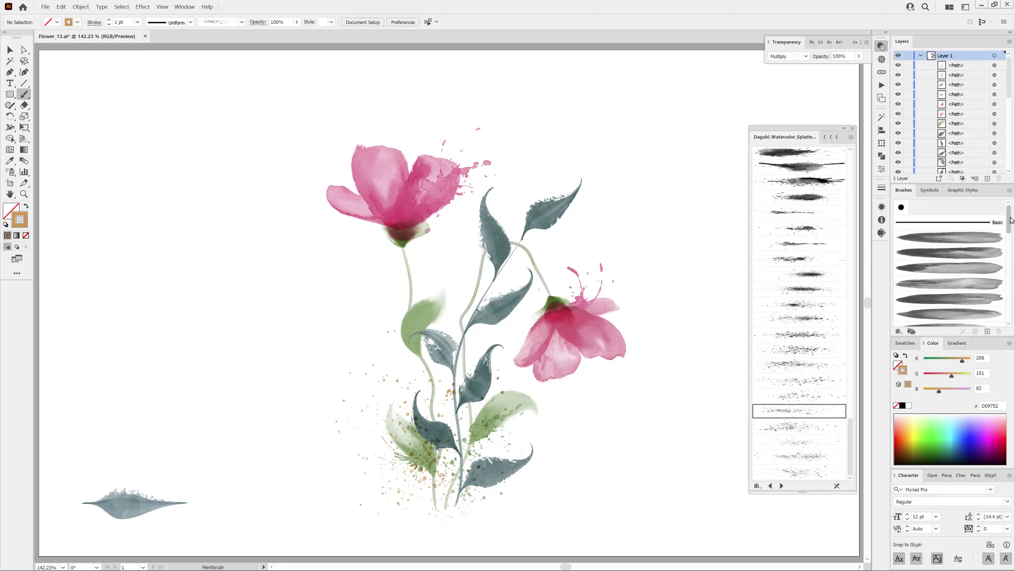
Locate the path of the loose blue-grey leaf beside the bouquet in the layer list and hide it.
left_click(143, 511, "ctrl")
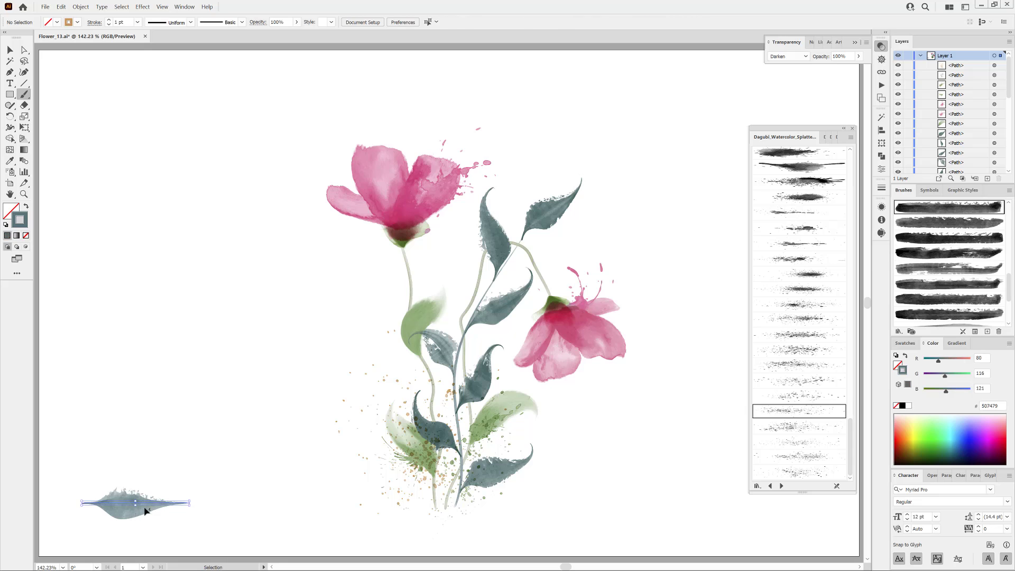
left_click(1009, 42)
left_click(955, 125)
left_click(897, 171)
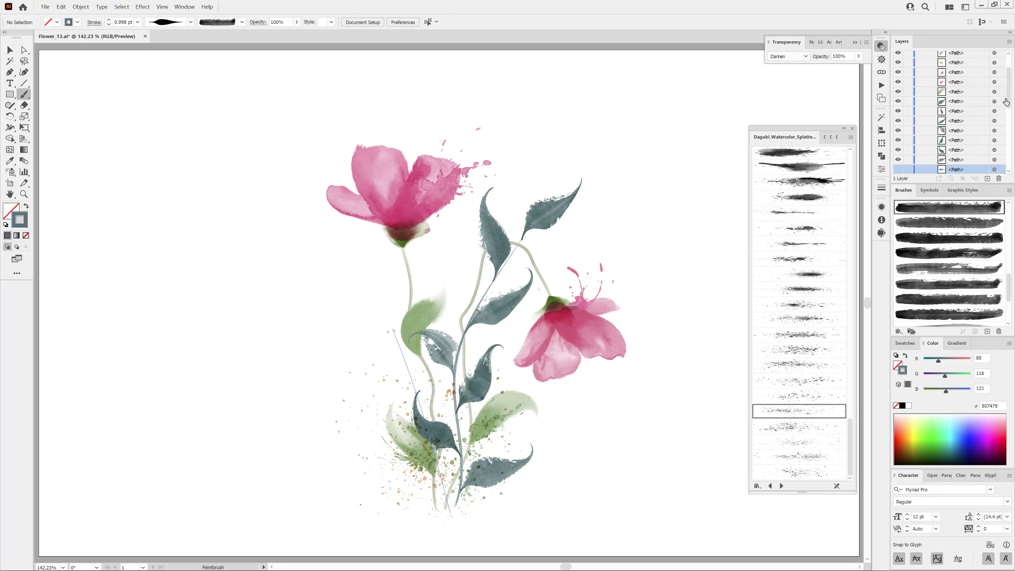
Duplicate Layer 1, then rename the original layer as Backup, hide and lock it, and save the file.
left_click_drag(976, 57, 987, 179)
double_click(943, 65)
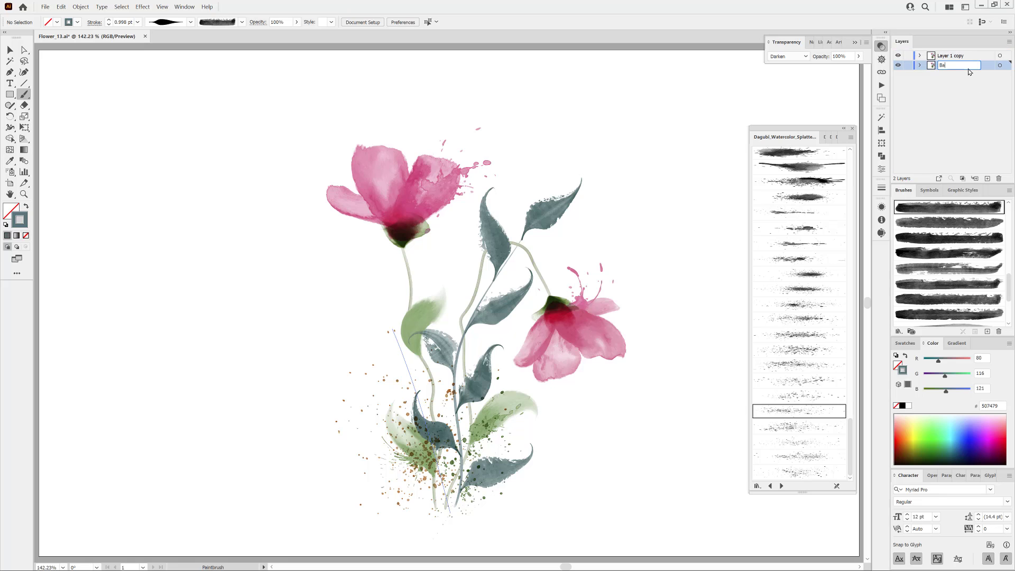
type("Backup")
key("Return")
key("ctrl+s")
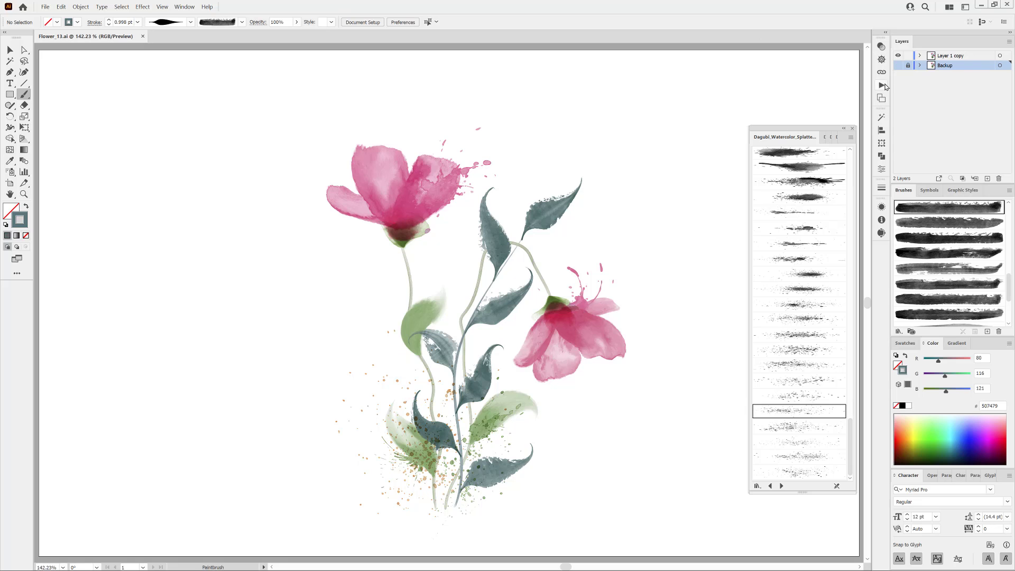
On Layer 1 copy, move the base anchor point of the topmost blue-grey leaf onto the tip of the branch.
left_click(952, 55)
left_click_drag(533, 235, 627, 296)
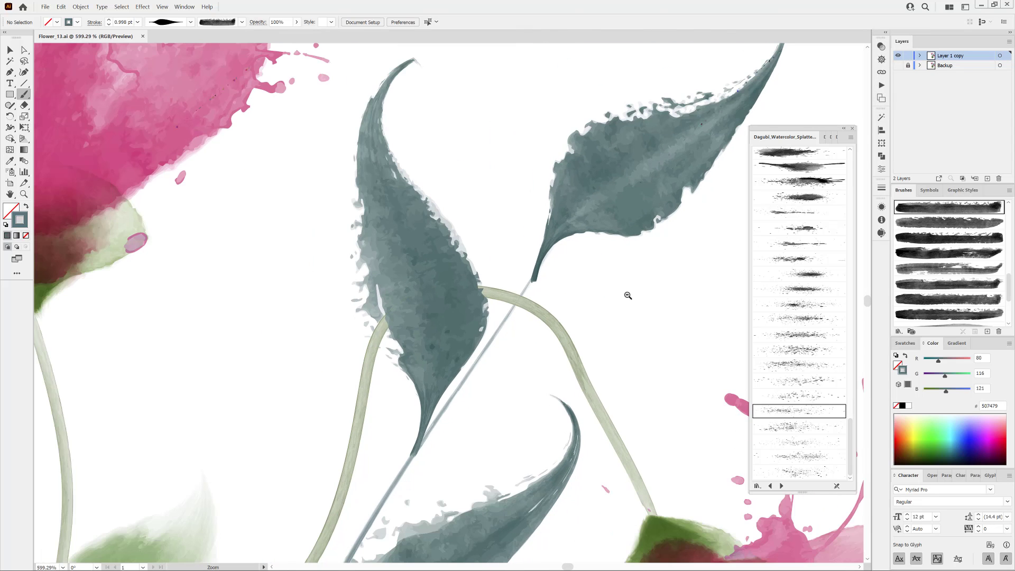
key("a")
left_click(655, 200)
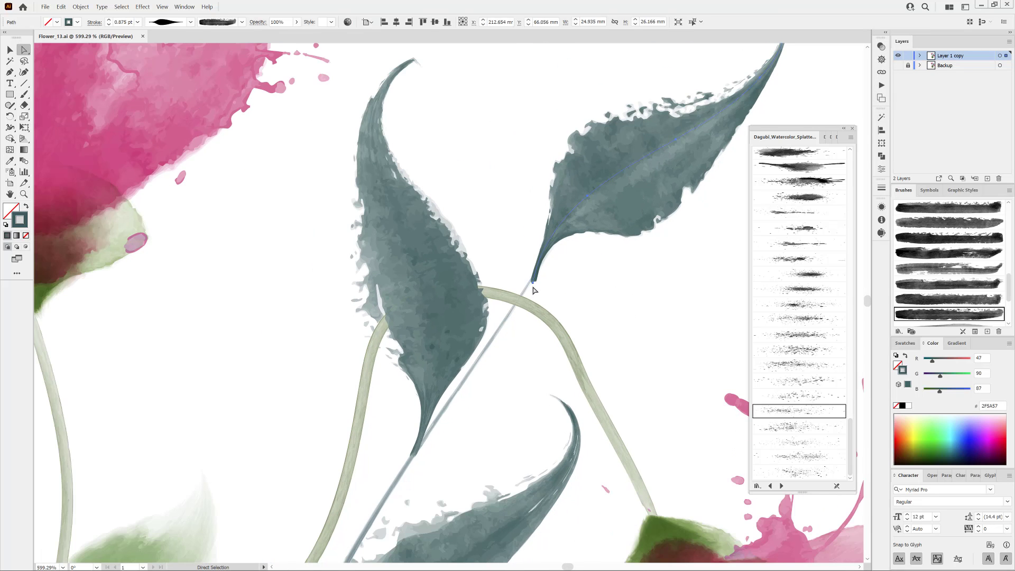
left_click_drag(533, 281, 527, 286)
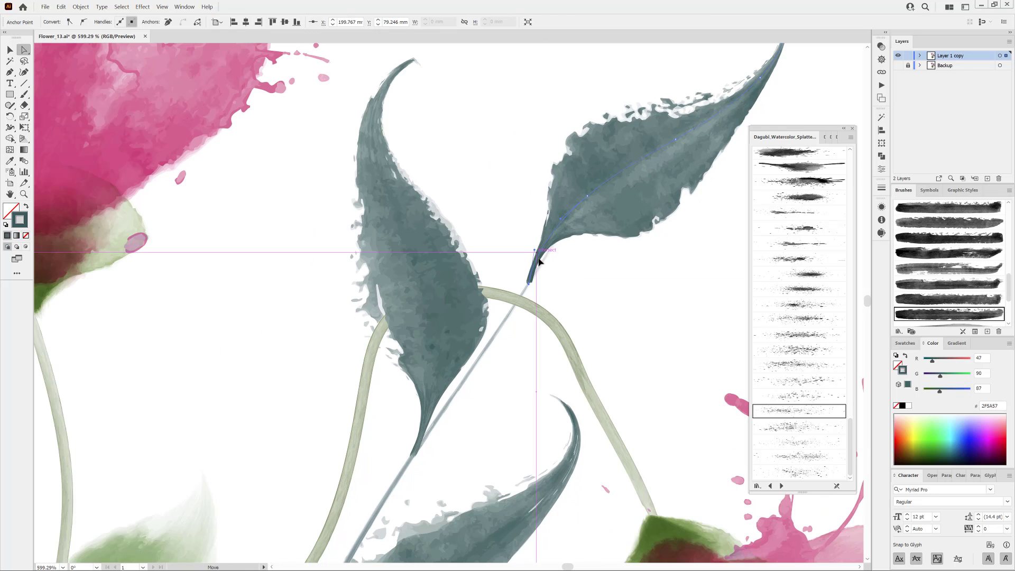
left_click_drag(643, 322, 497, 301)
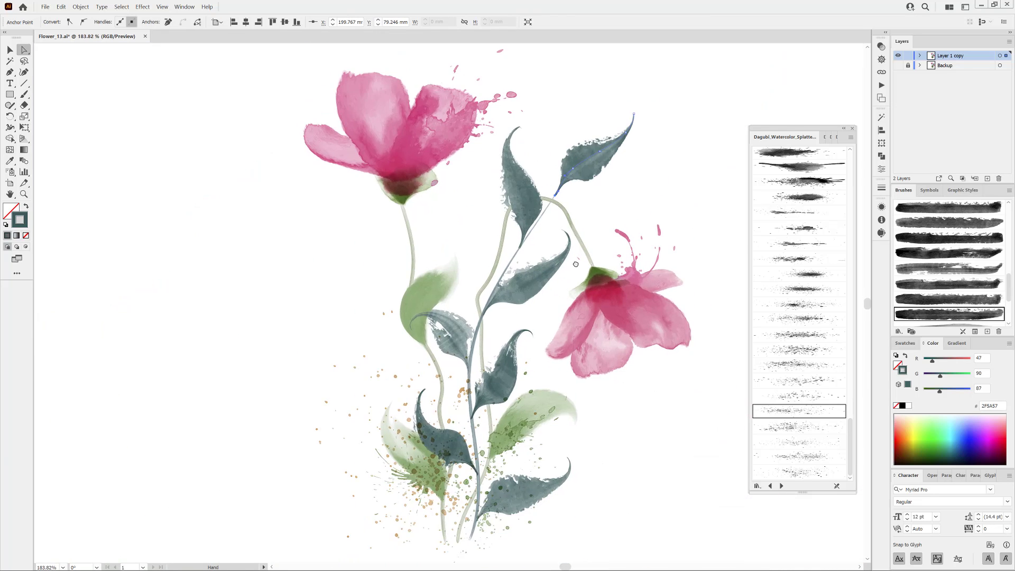
left_click(702, 115)
left_click_drag(620, 255, 597, 250)
key("ctrl+0")
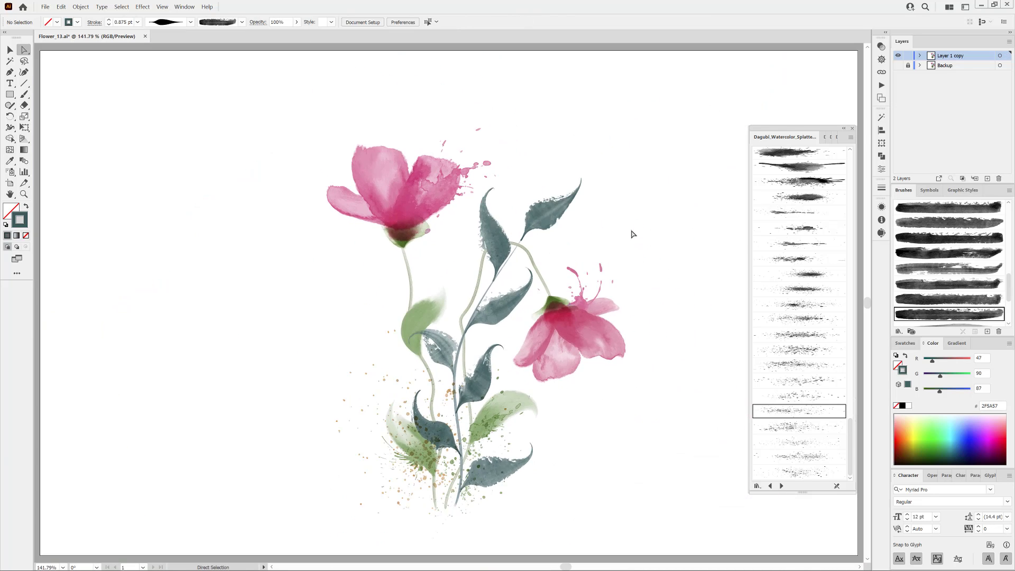
Rasterize all artwork on Layer 1 copy in RGB at High (300 ppi) with a white background.
left_click(1001, 55)
left_click(80, 6)
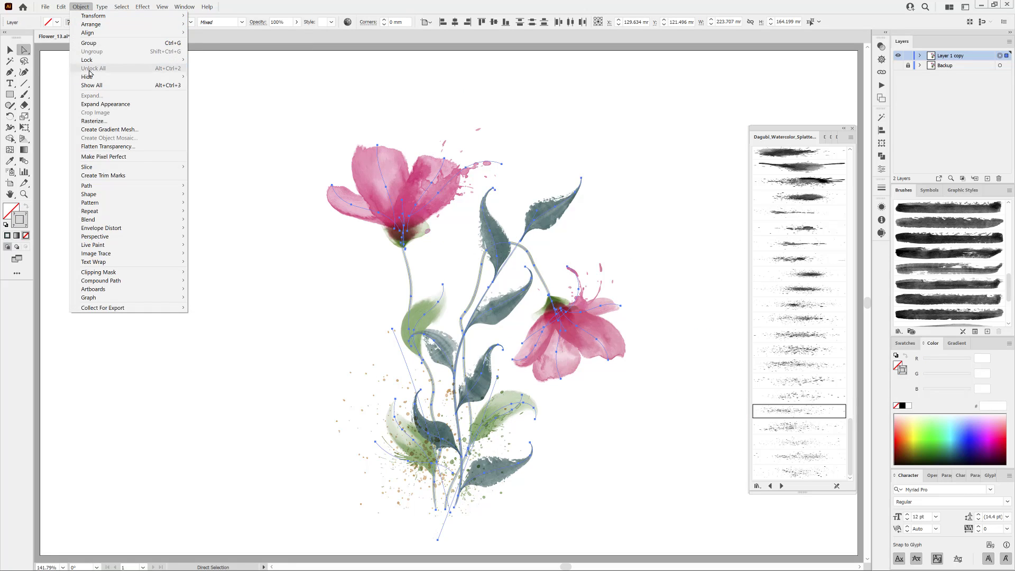
left_click(90, 122)
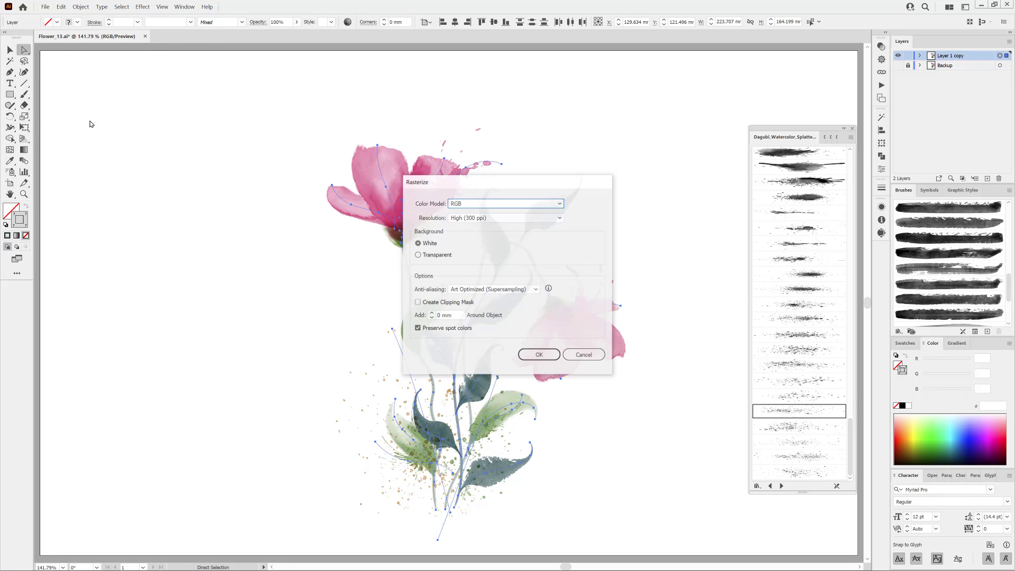
left_click(544, 356)
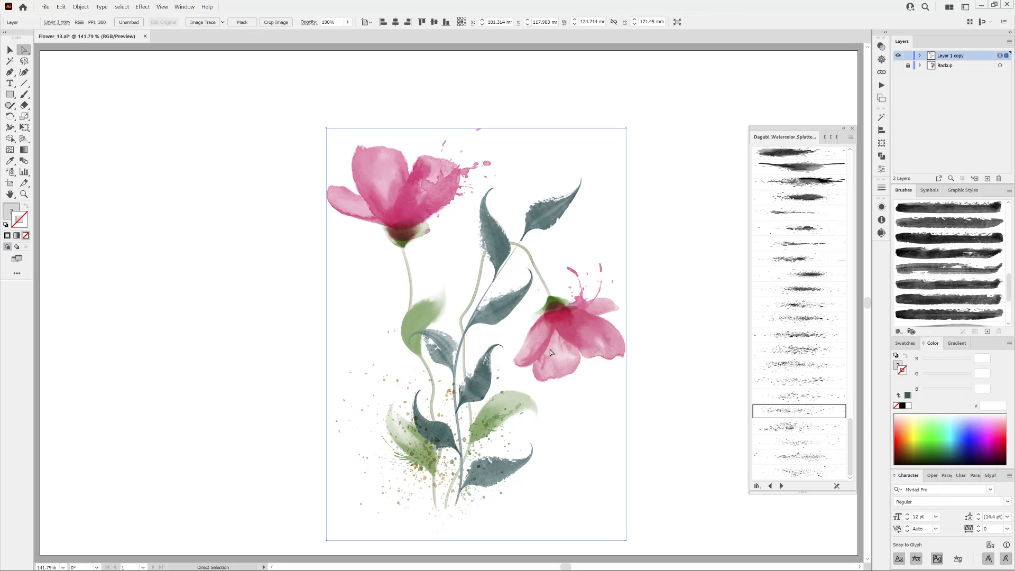
Add a layer above Backup with a 340 × 210 mm rectangle filled in light orange FFD7AD, and lock it.
left_click(967, 68)
left_click(986, 178)
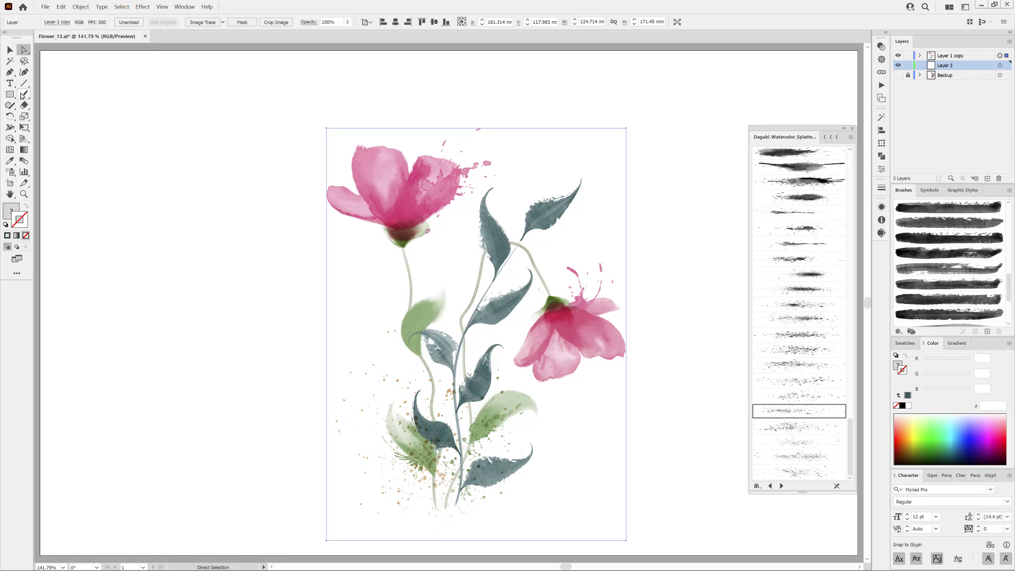
key("m")
left_click_drag(48, 66, 857, 553)
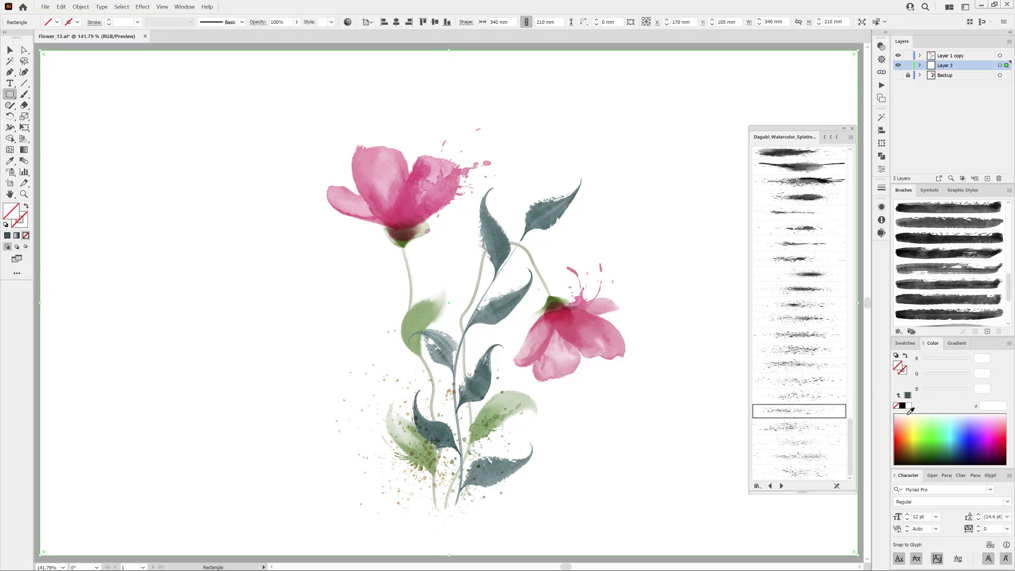
left_click(908, 415)
left_click(908, 65)
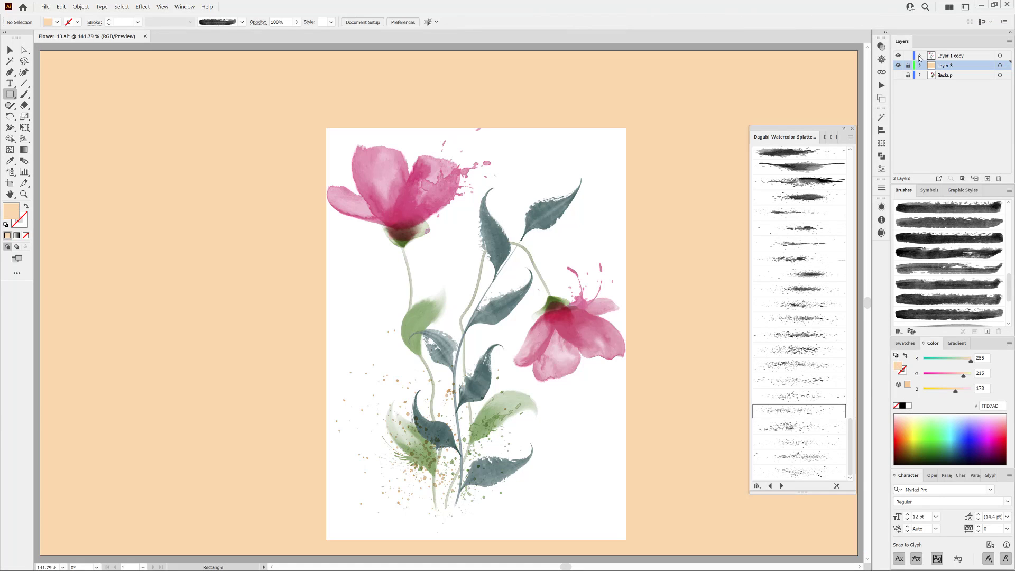
Trace the rasterized bouquet image with the High Fidelity Photo preset and close the splatter brush library.
left_click(920, 55)
left_click(999, 65)
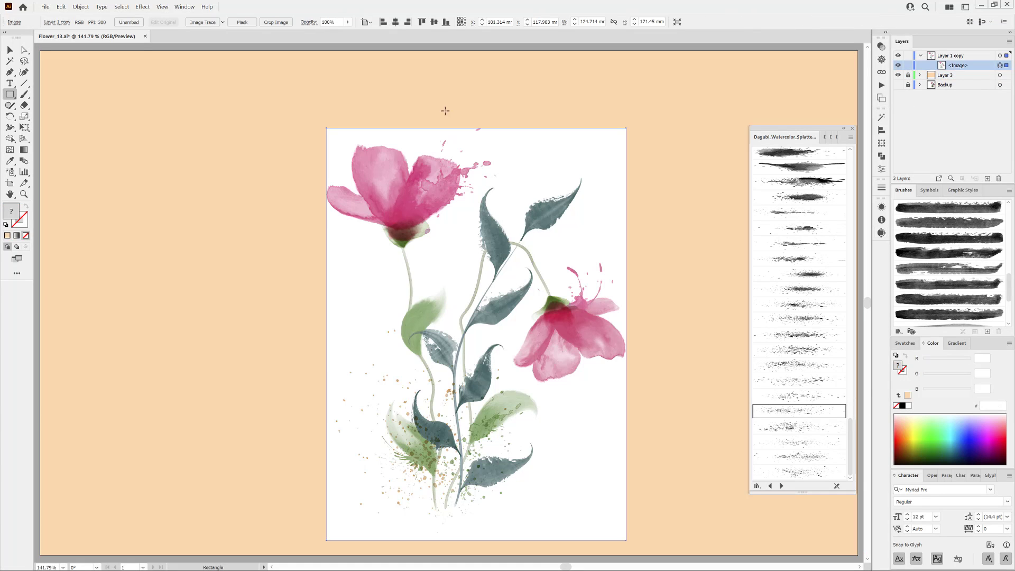
left_click(184, 7)
left_click(210, 222)
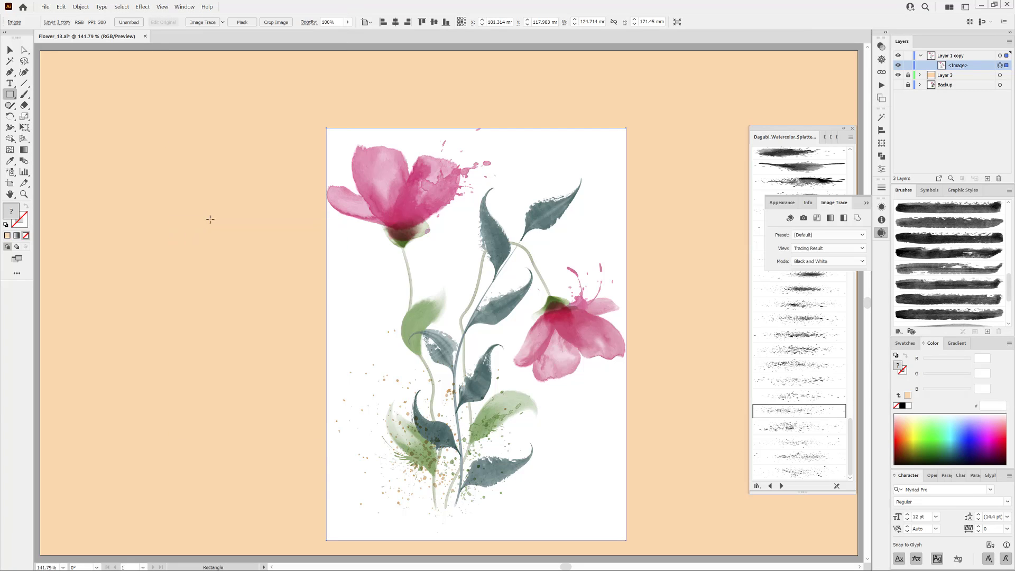
left_click(818, 235)
left_click(813, 269)
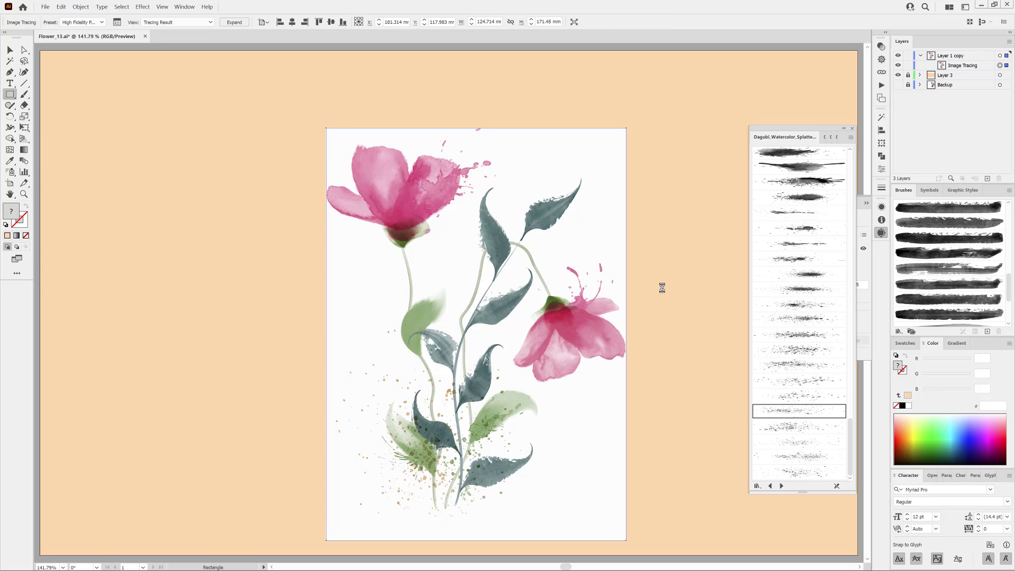
left_click(852, 128)
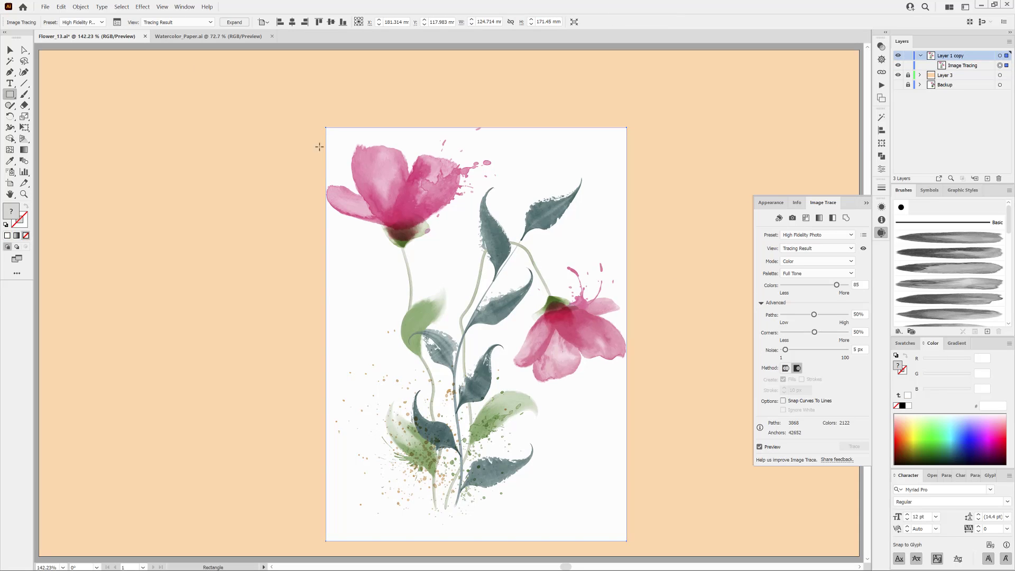
Expand the bouquet's image tracing into vector paths.
left_click(81, 7)
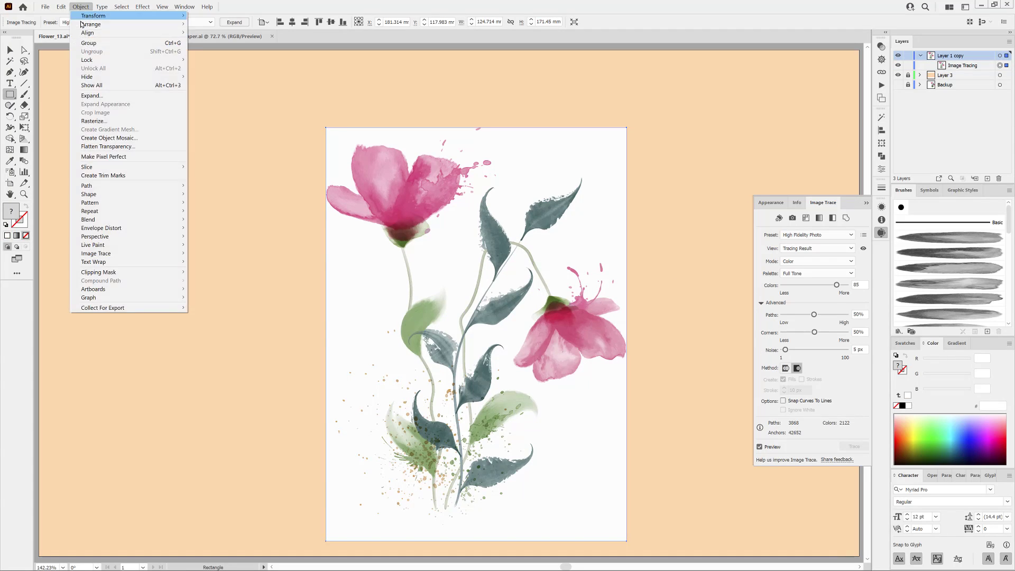
mouse_move(139, 254)
left_click(205, 281)
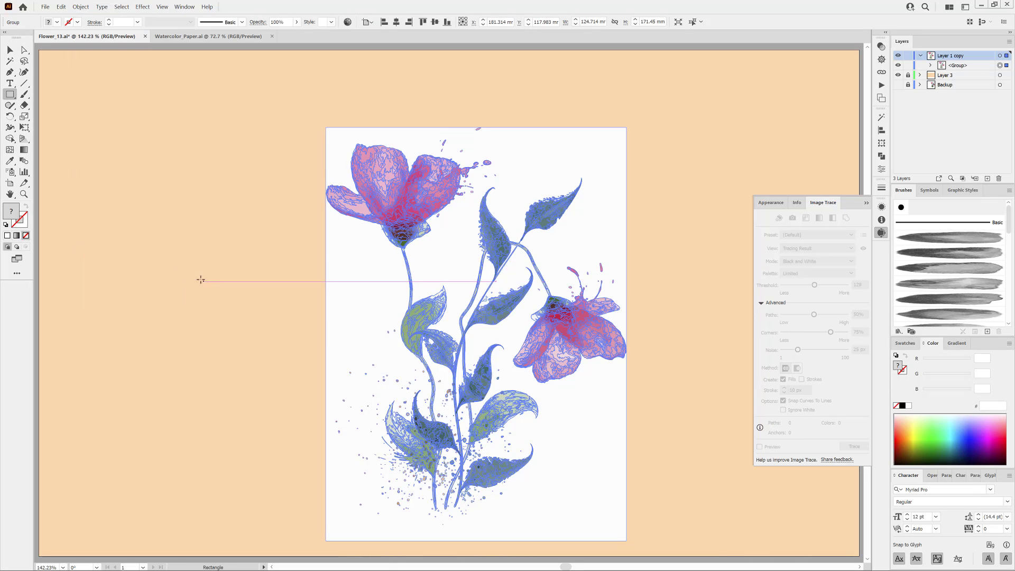
Select the off-white background around the traced bouquet with the Magic Wand and cut it.
double_click(9, 61)
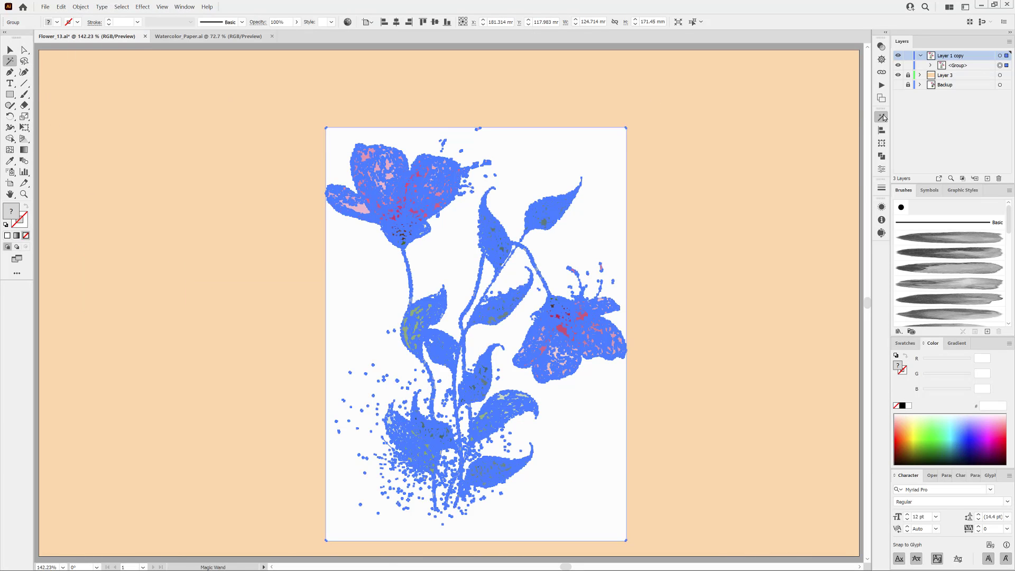
left_click(613, 135)
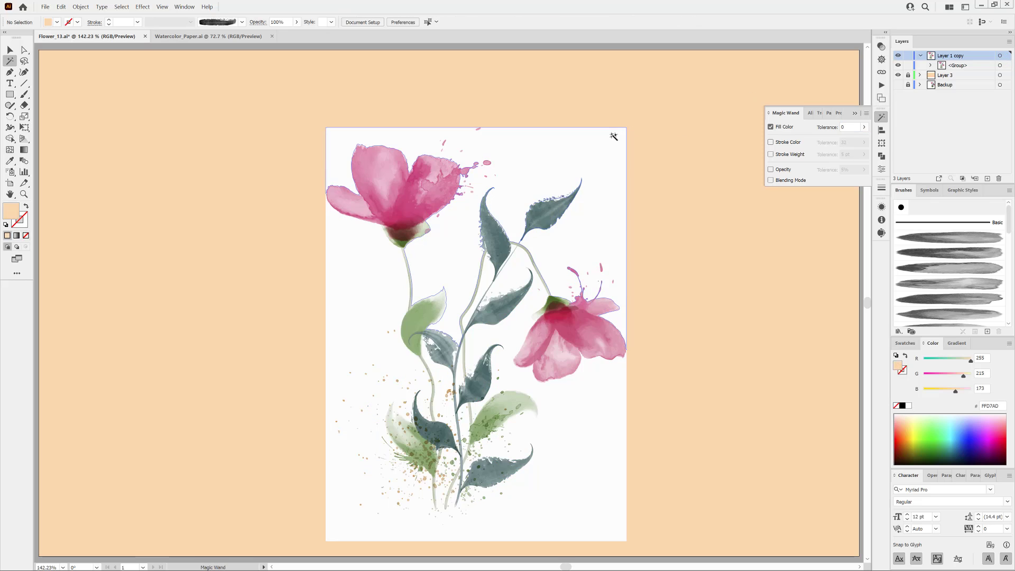
left_click(61, 7)
left_click(68, 34)
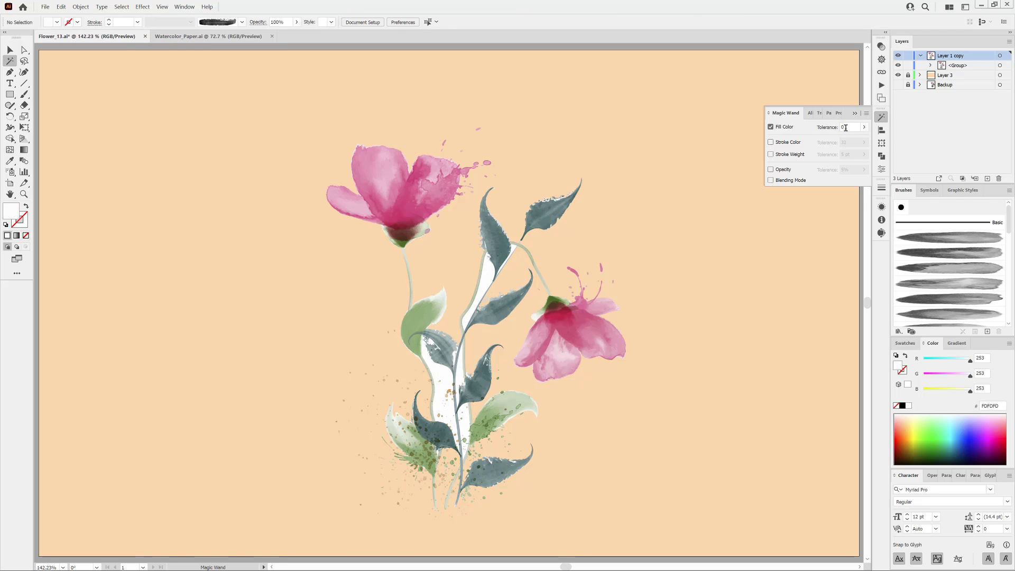
Cut the remaining white areas between the stems using a Magic Wand tolerance of 2, and hide the orange background layer.
left_click(845, 127)
left_click(489, 274)
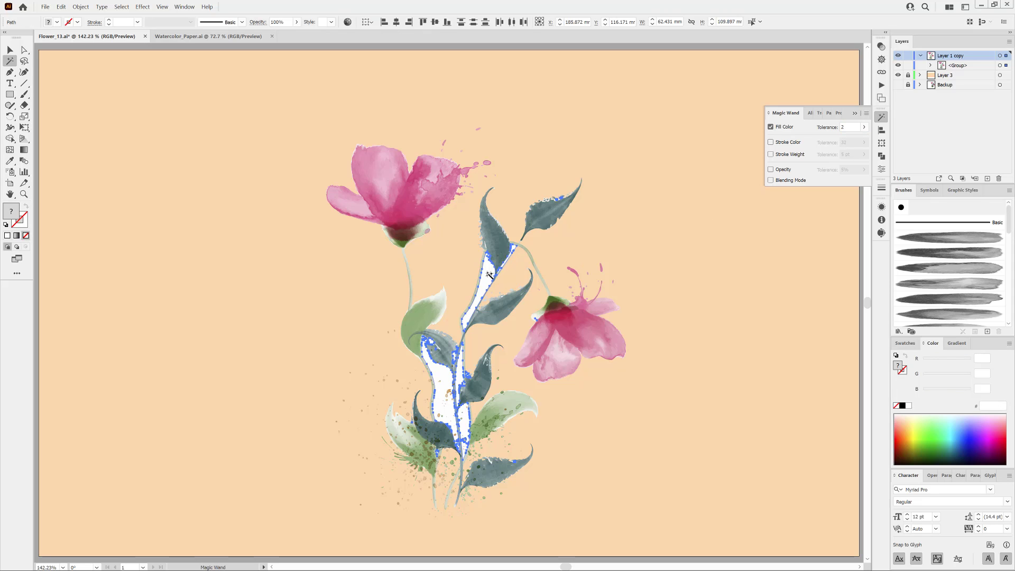
left_click(80, 6)
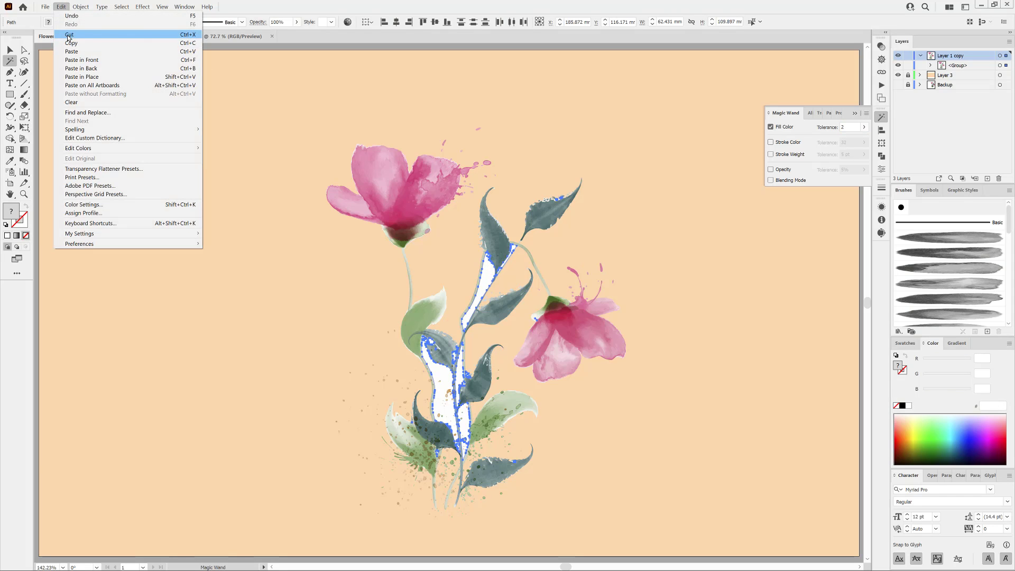
left_click(68, 35)
left_click(898, 75)
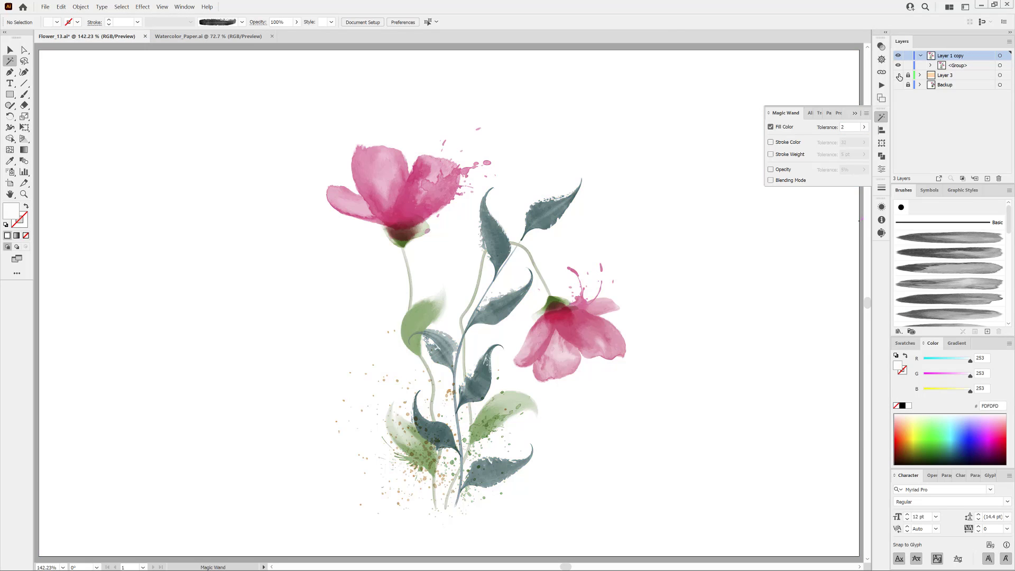
Copy the paper texture image from Watercolor_Paper.ai and return to Flower_13.ai.
left_click(196, 36)
key("v")
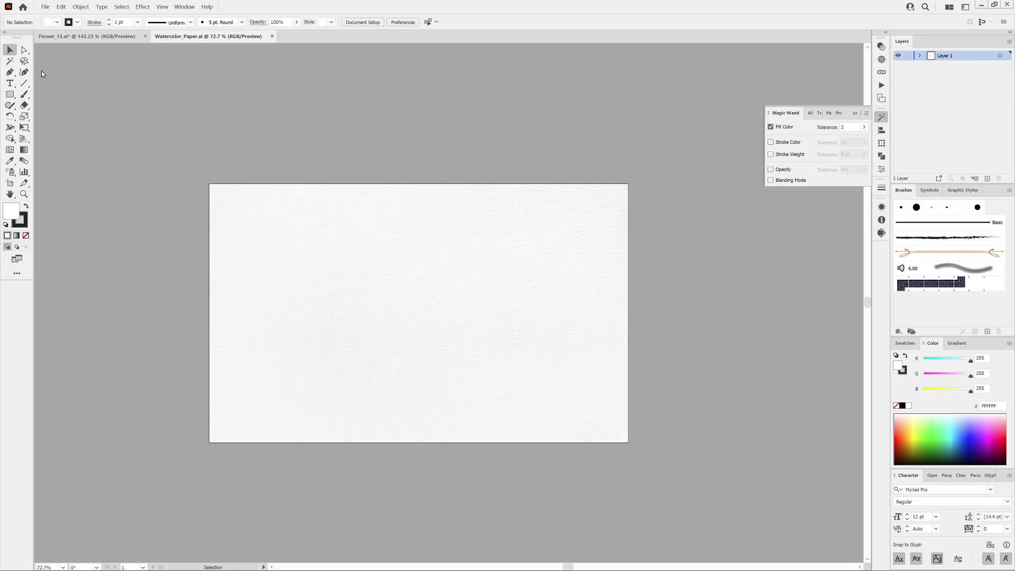
left_click(248, 211)
left_click(79, 6)
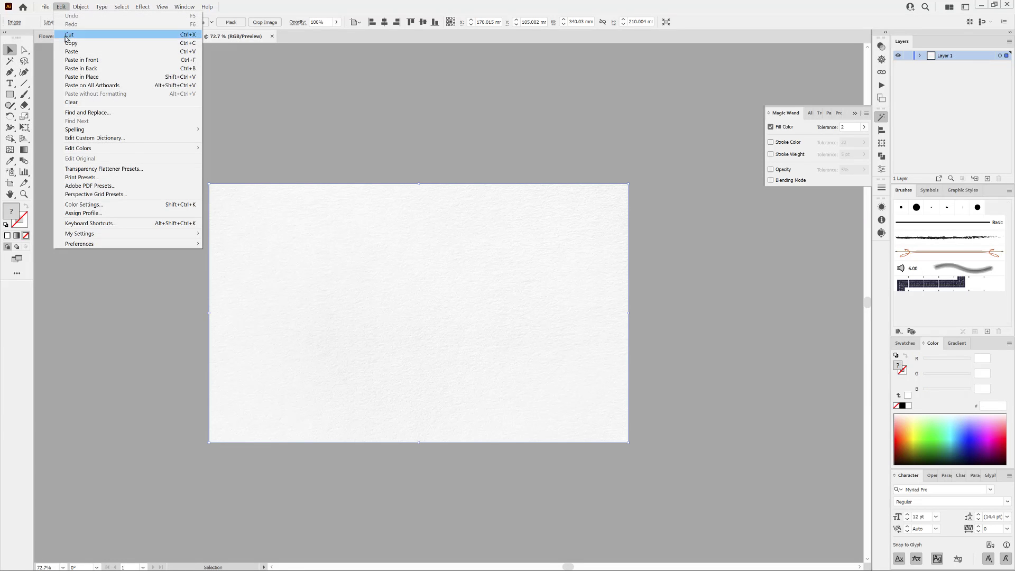
left_click(67, 42)
left_click(68, 38)
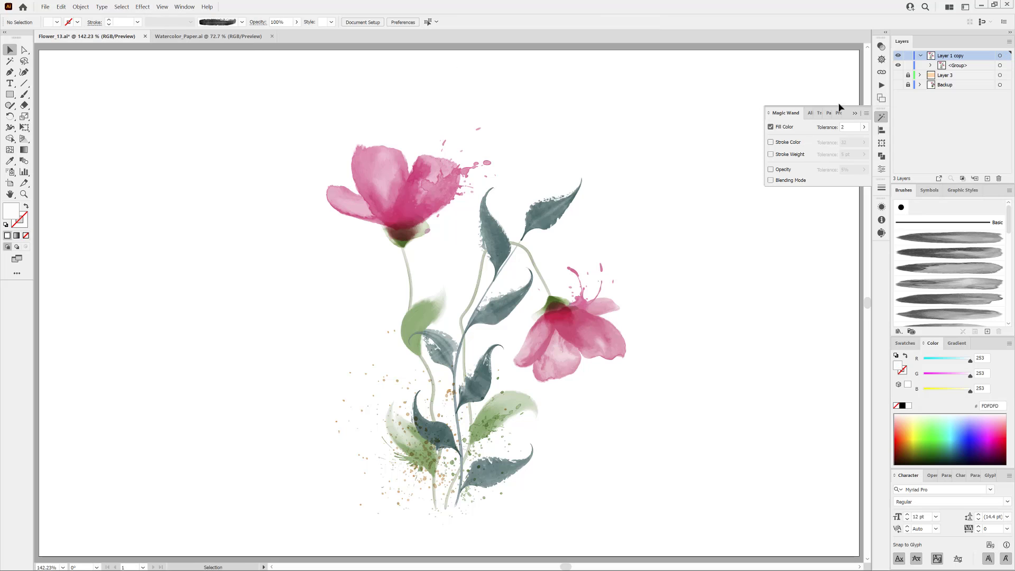
Paste the paper texture onto a new layer above the bouquet.
left_click(987, 179)
left_click(60, 6)
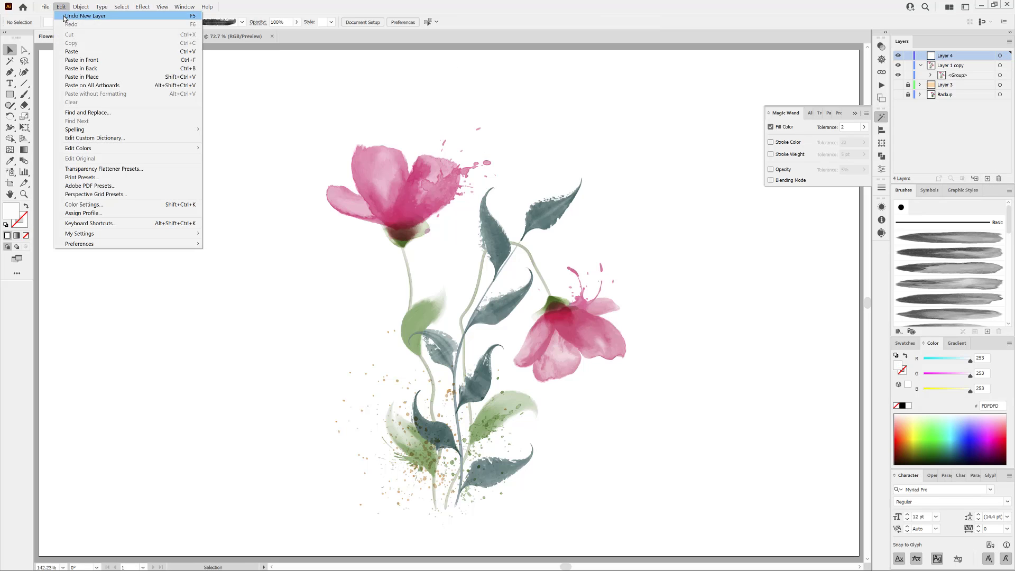
left_click(72, 55)
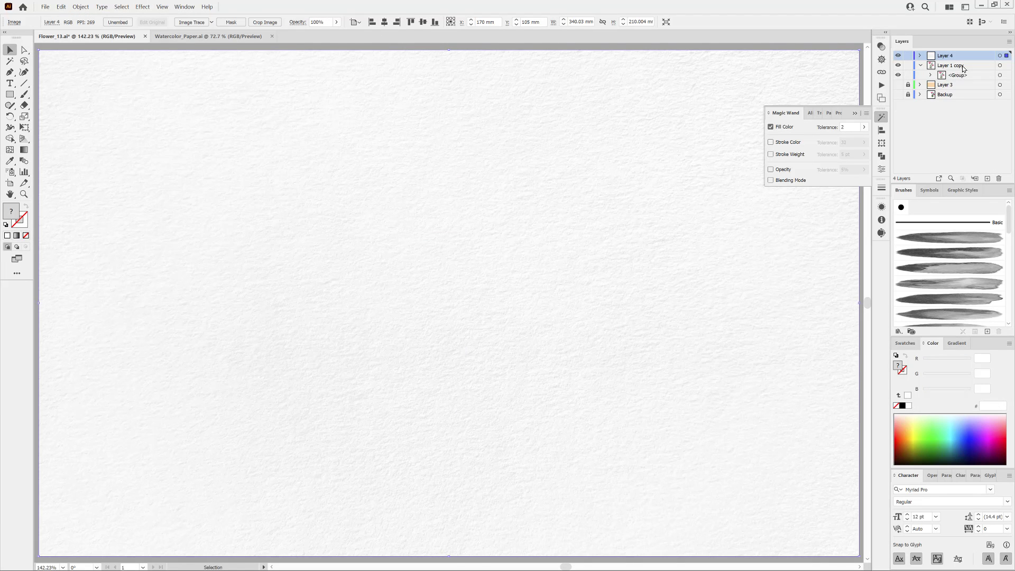
Set the paper texture layer's blend mode to Multiply, lock the layer and collapse Layer 1 copy.
left_click(881, 46)
left_click(795, 57)
left_click(793, 90)
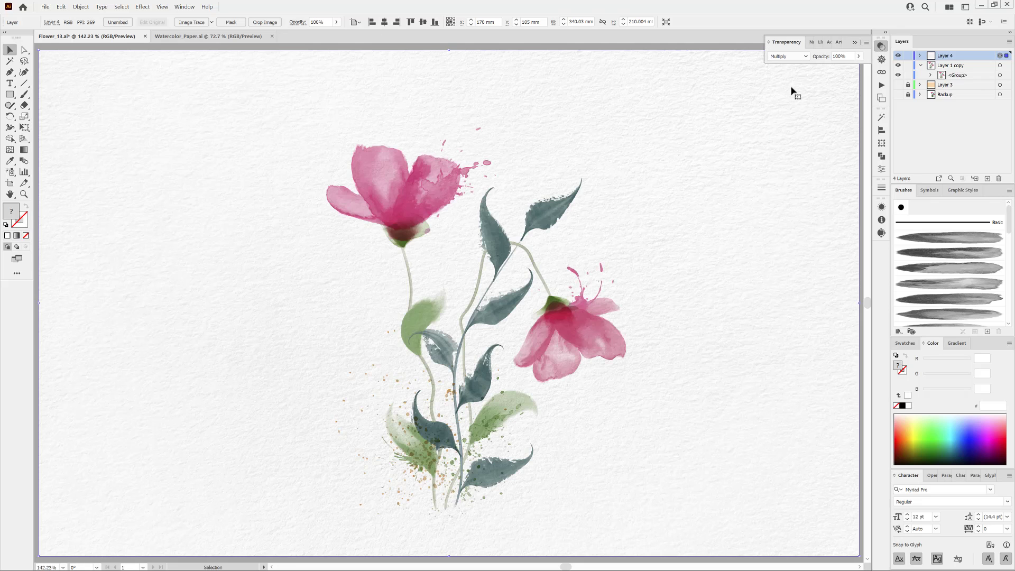
left_click(854, 42)
left_click(908, 55)
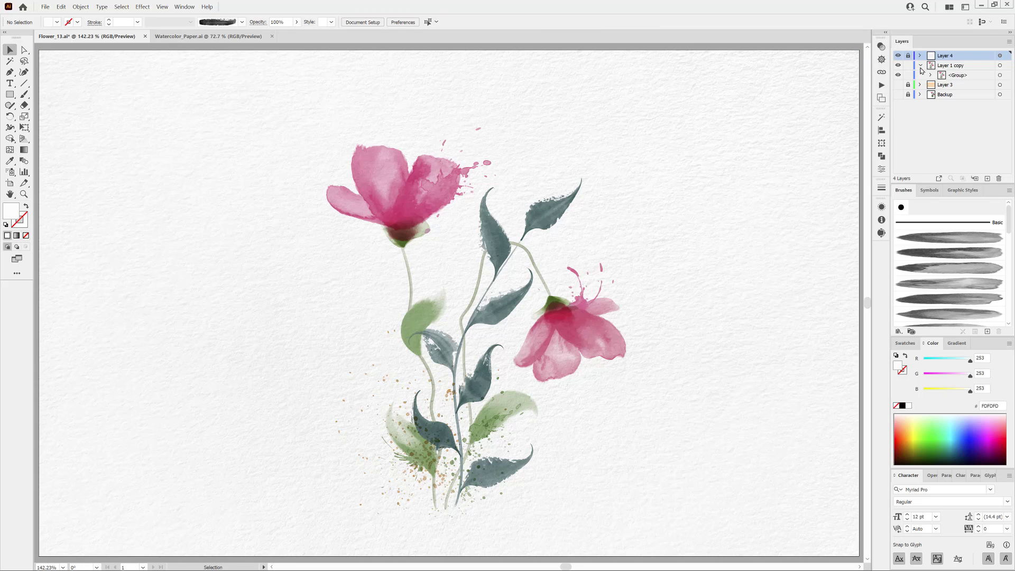
left_click(920, 65)
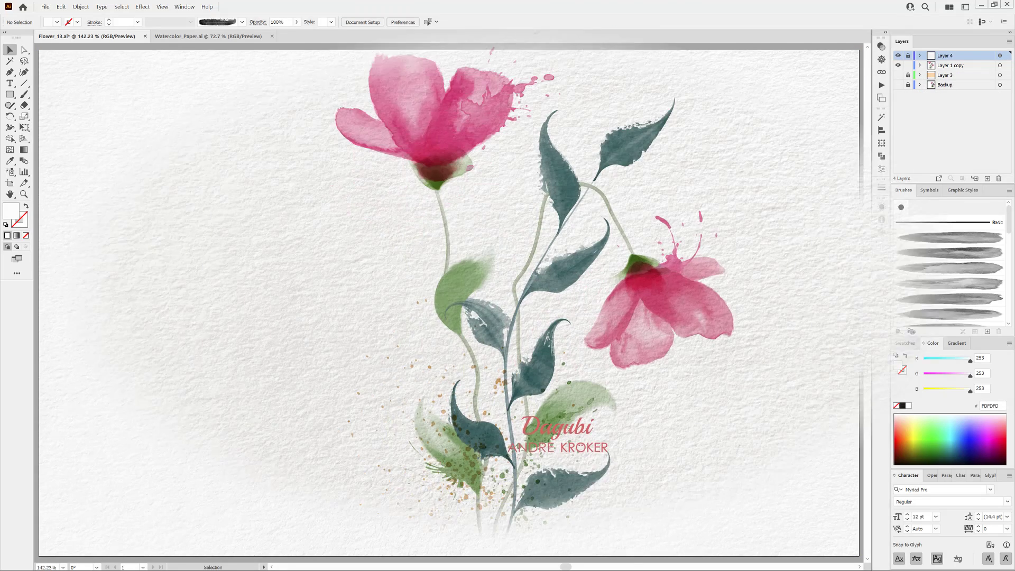